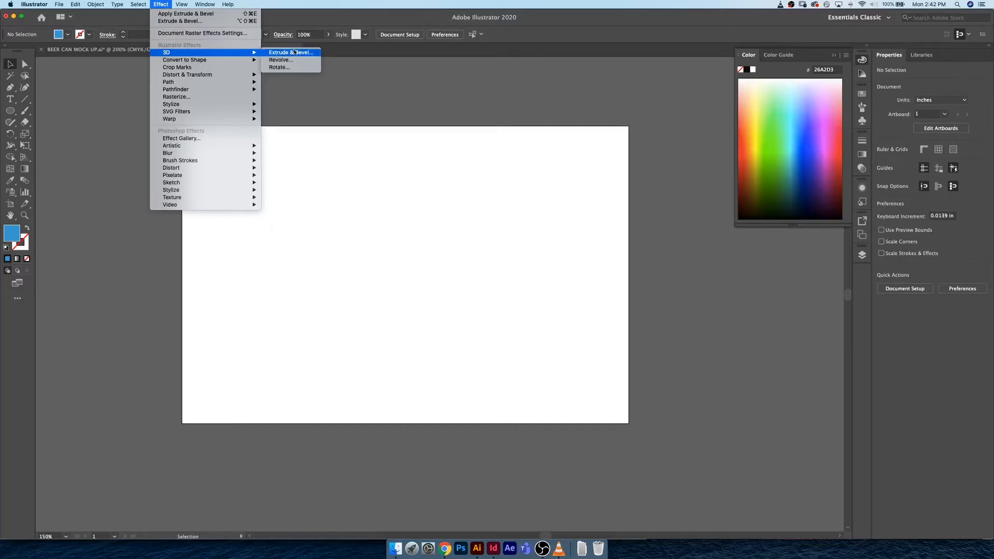
{"action": "left_click", "coordinate": [314, 150]}
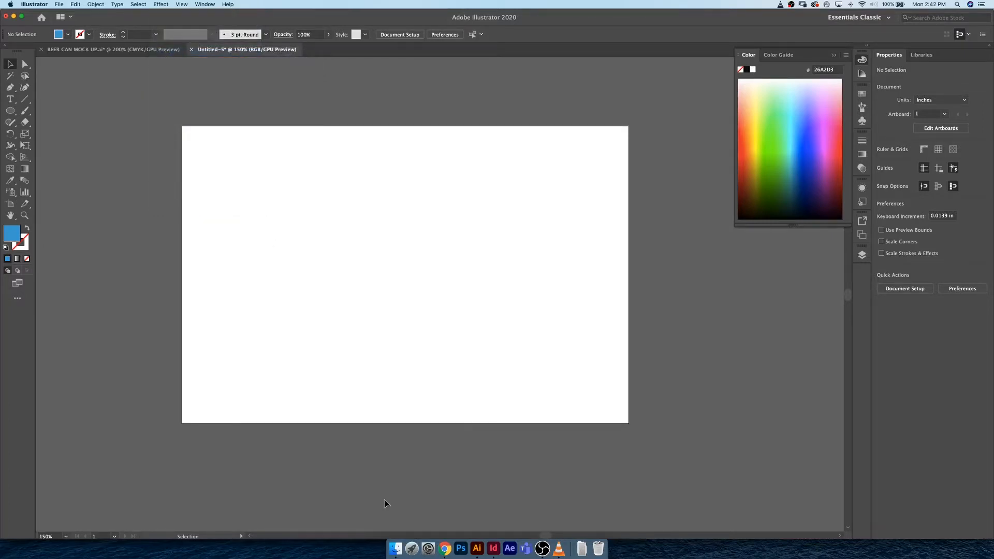
{"action": "left_click", "coordinate": [395, 548]}
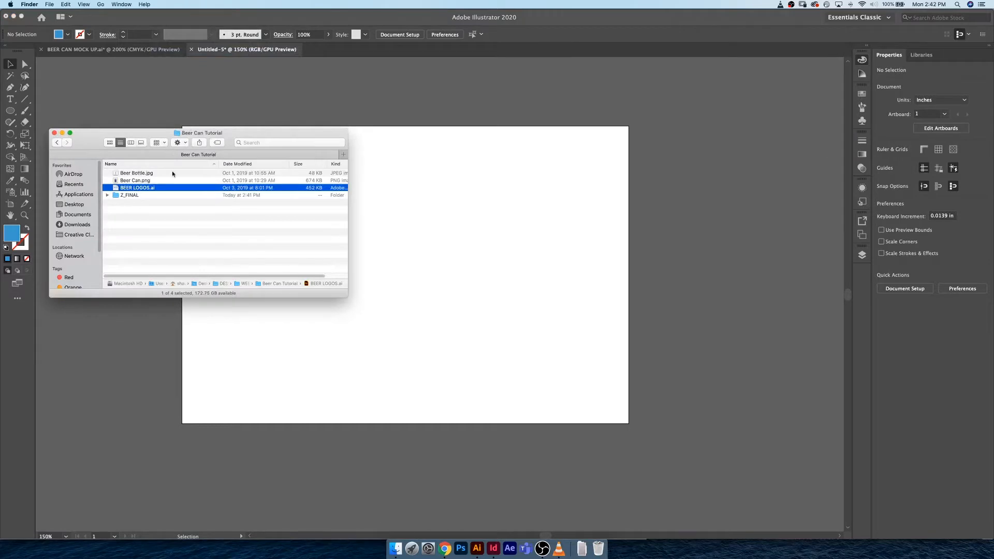
{"action": "left_click", "coordinate": [174, 181]}
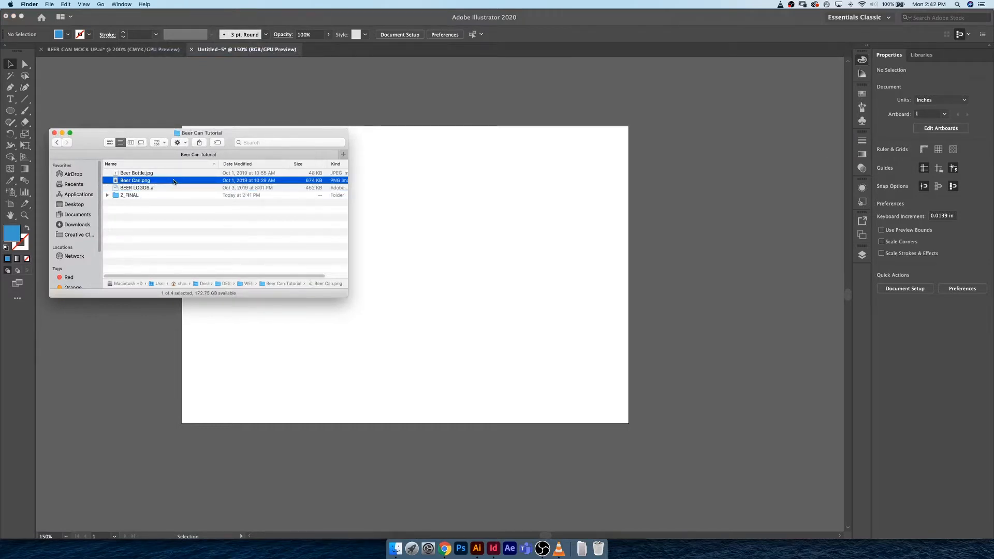
{"action": "left_click", "coordinate": [401, 184]}
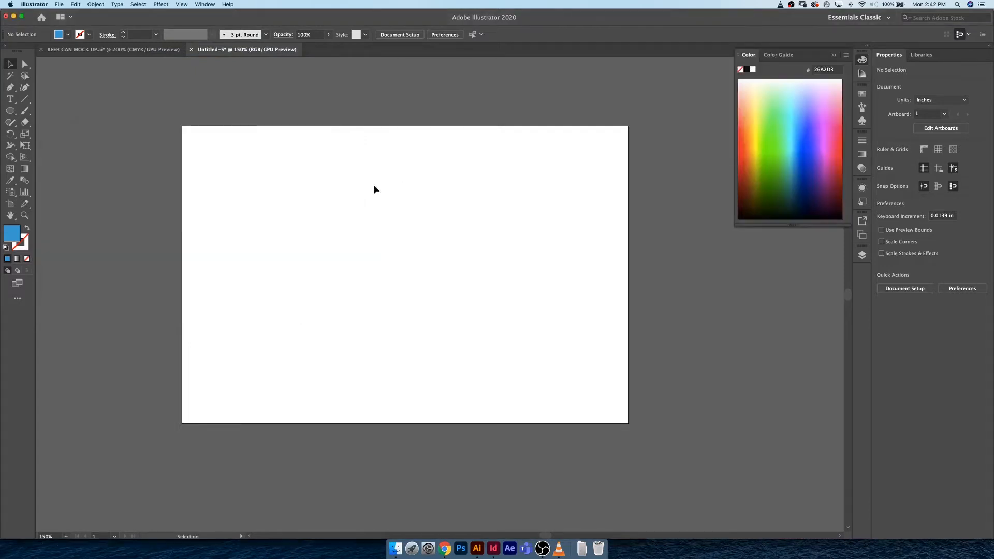
{"action": "mouse_move", "coordinate": [399, 173]}
{"action": "left_mouse_down"}
{"action": "mouse_move", "coordinate": [394, 186]}
{"action": "mouse_move", "coordinate": [454, 187]}
{"action": "mouse_move", "coordinate": [390, 188]}
{"action": "left_mouse_up"}
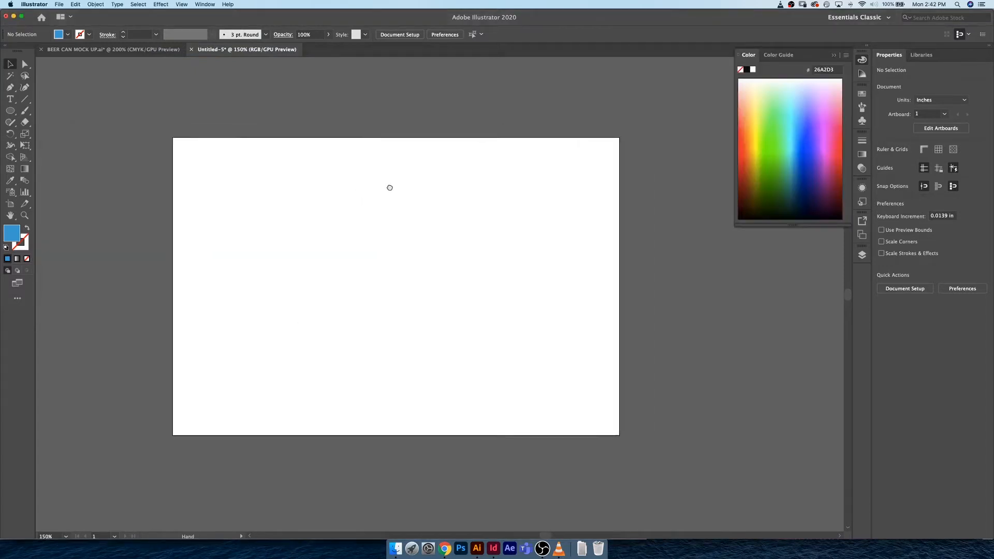
Show the rulers, and place Beer Can.png from the Beer Can Tutorial folder into the blank document.
{"action": "key", "text": "super+r"}
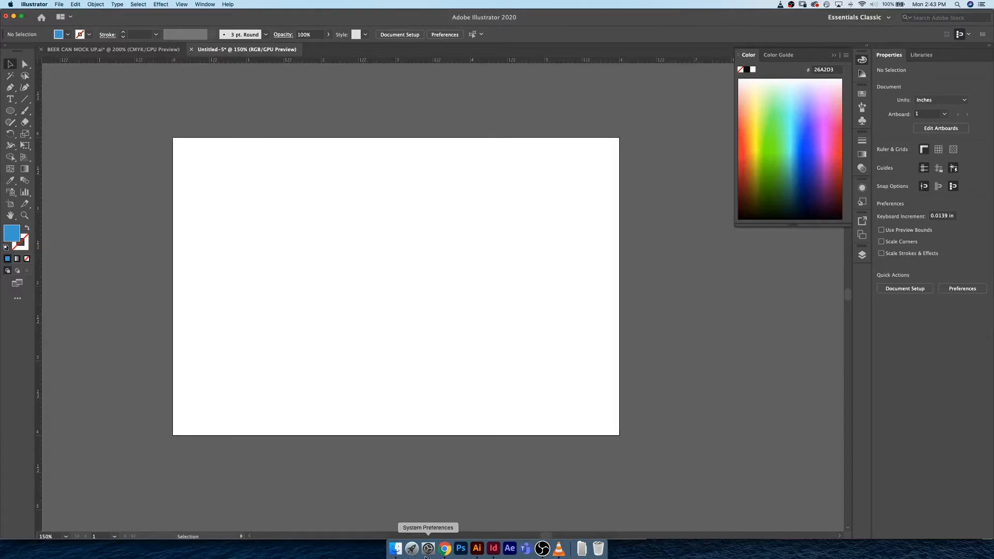
{"action": "left_click", "coordinate": [395, 549]}
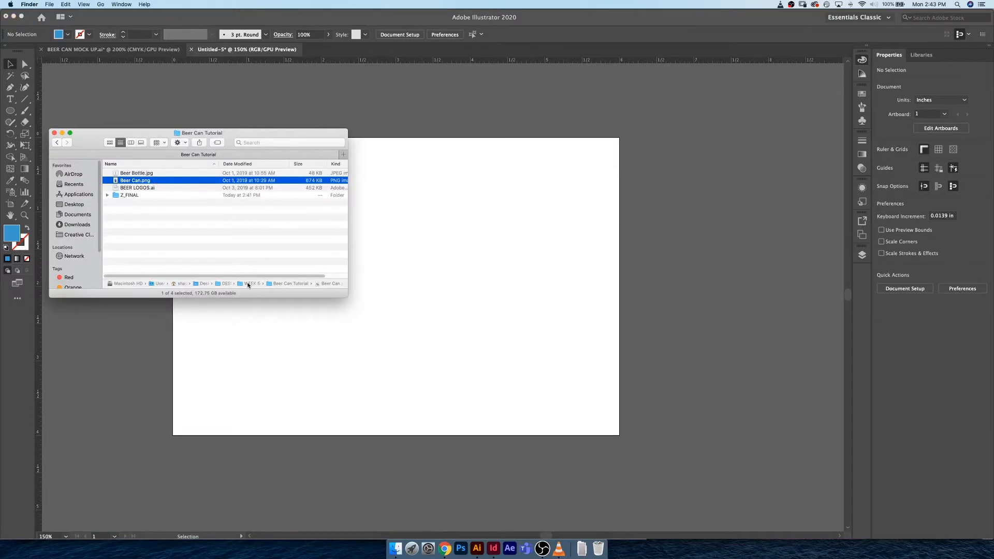
{"action": "double_click", "coordinate": [249, 284]}
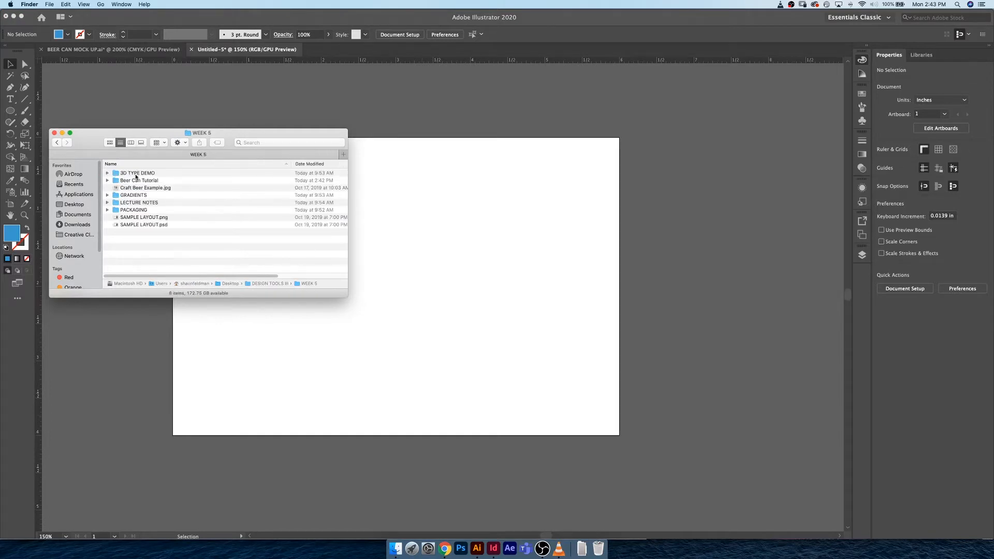
{"action": "left_click", "coordinate": [154, 182]}
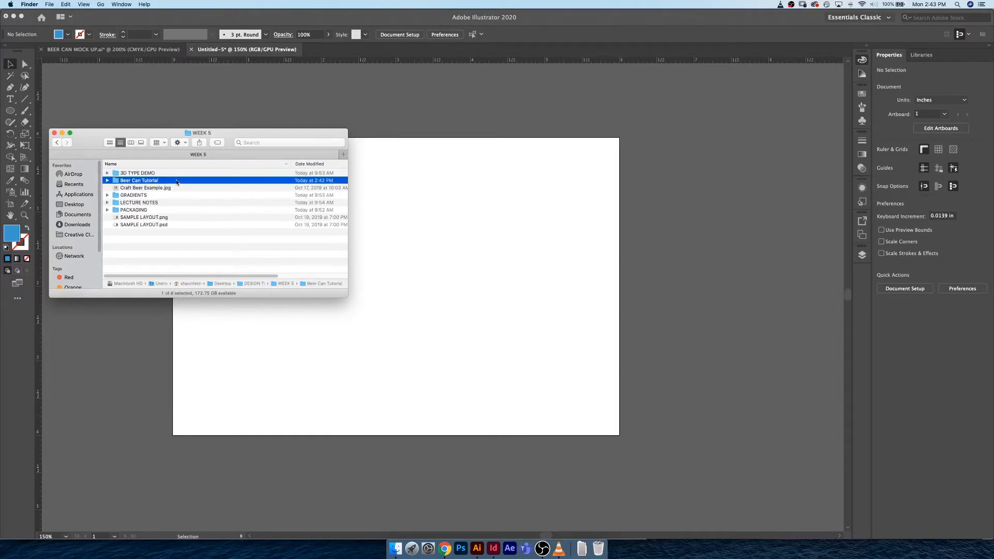
{"action": "double_click", "coordinate": [177, 182]}
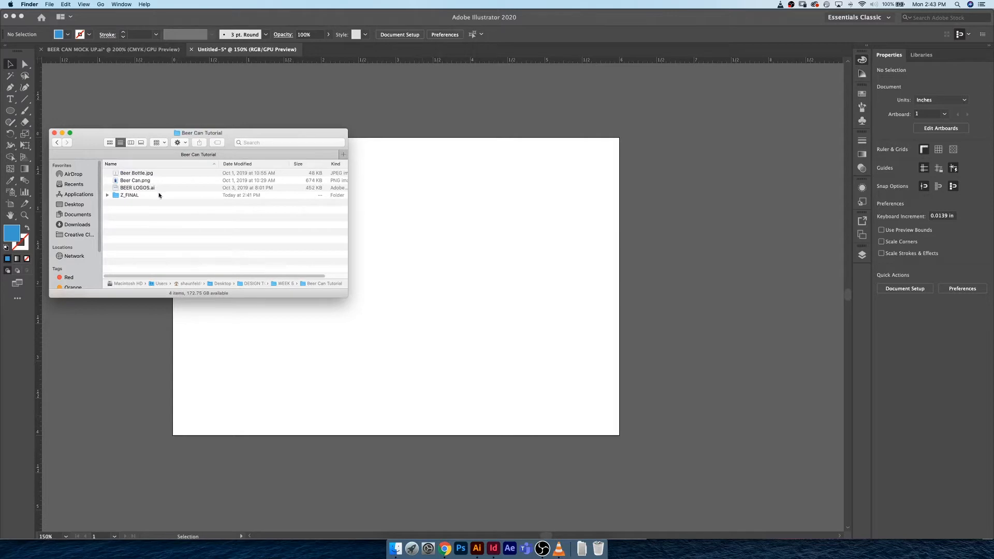
{"action": "left_click", "coordinate": [158, 182]}
{"action": "left_click_drag", "start_coordinate": [114, 183], "coordinate": [362, 181]}
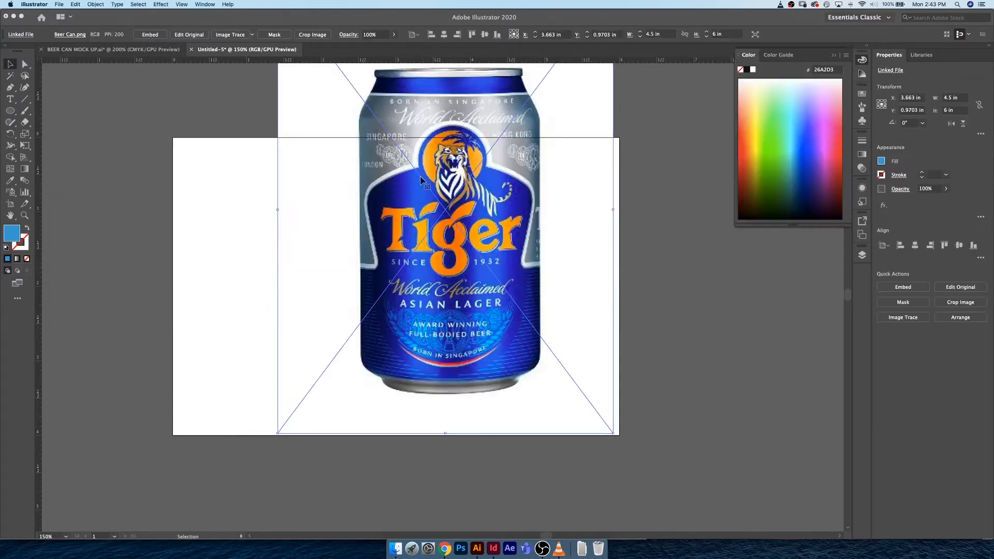
Scale the can image down proportionally to about 2.86 × 3.81 in and position it near the middle of the artboard.
{"action": "left_click_drag", "start_coordinate": [489, 235], "coordinate": [444, 291]}
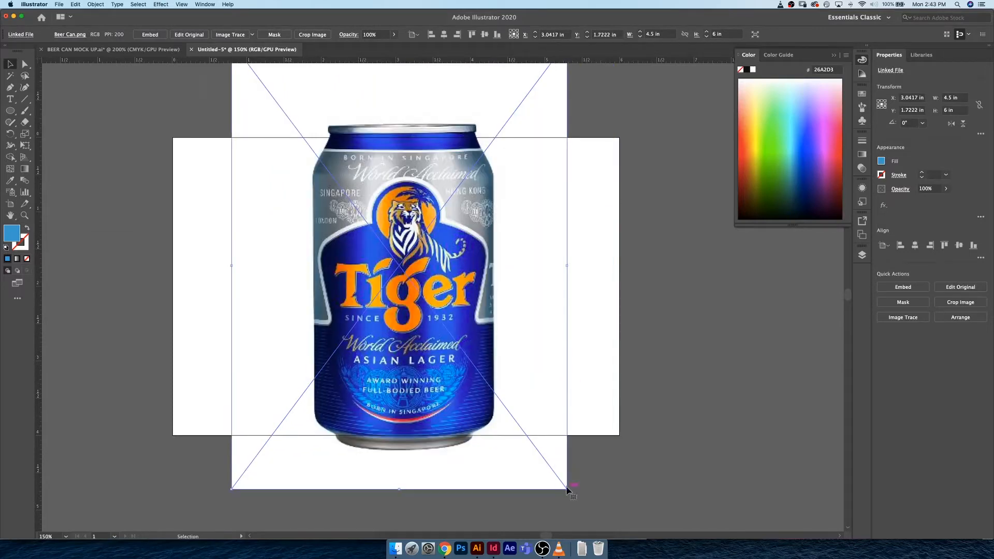
{"action": "left_click_drag", "start_coordinate": [568, 490], "coordinate": [506, 408]}
{"action": "left_click_drag", "start_coordinate": [452, 359], "coordinate": [442, 370]}
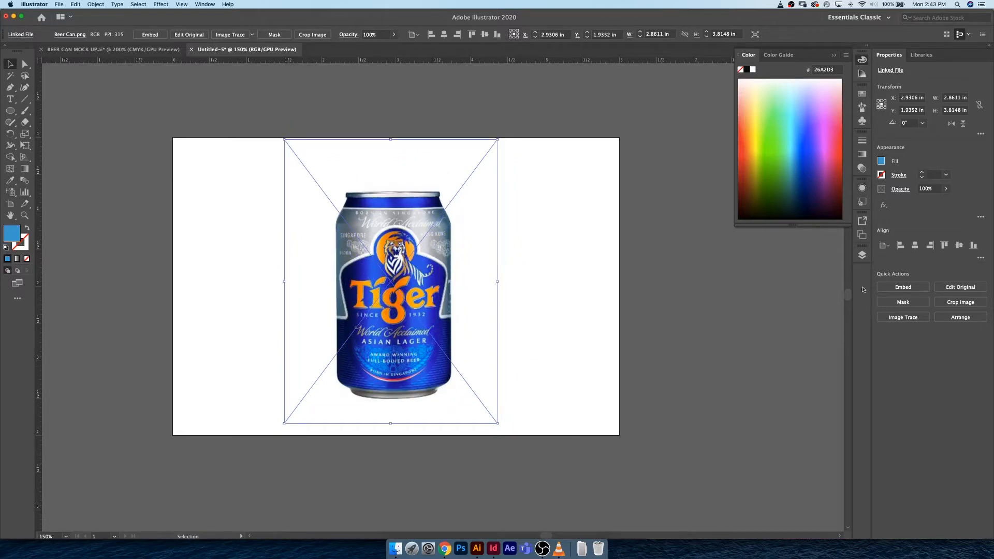
Rename the can image's layer as REFERNCE and turn it into a template layer with images dimmed to 50%.
{"action": "left_click", "coordinate": [861, 255]}
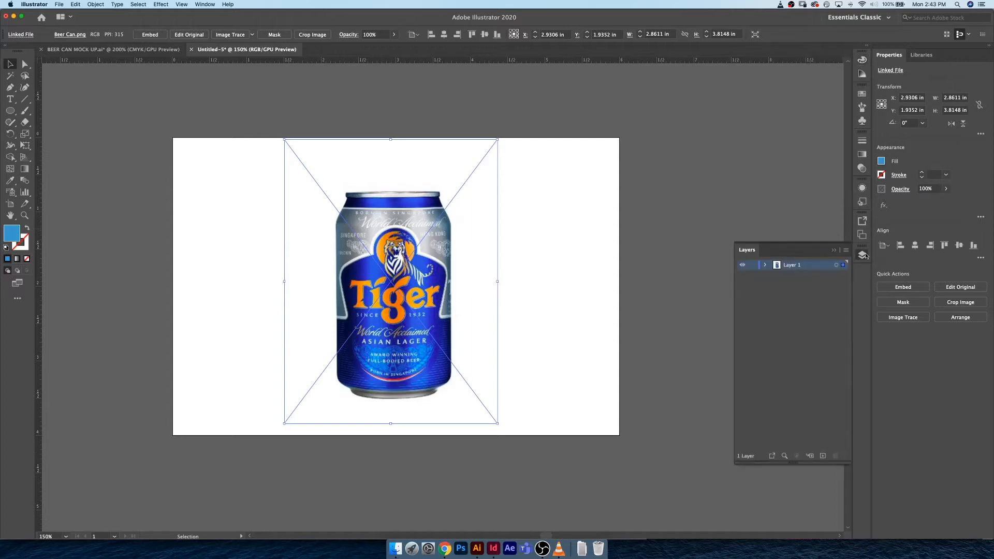
{"action": "double_click", "coordinate": [791, 266]}
{"action": "type", "text": "REFERNCE"}
{"action": "key", "text": "Return"}
{"action": "double_click", "coordinate": [820, 267]}
{"action": "left_click", "coordinate": [185, 174]}
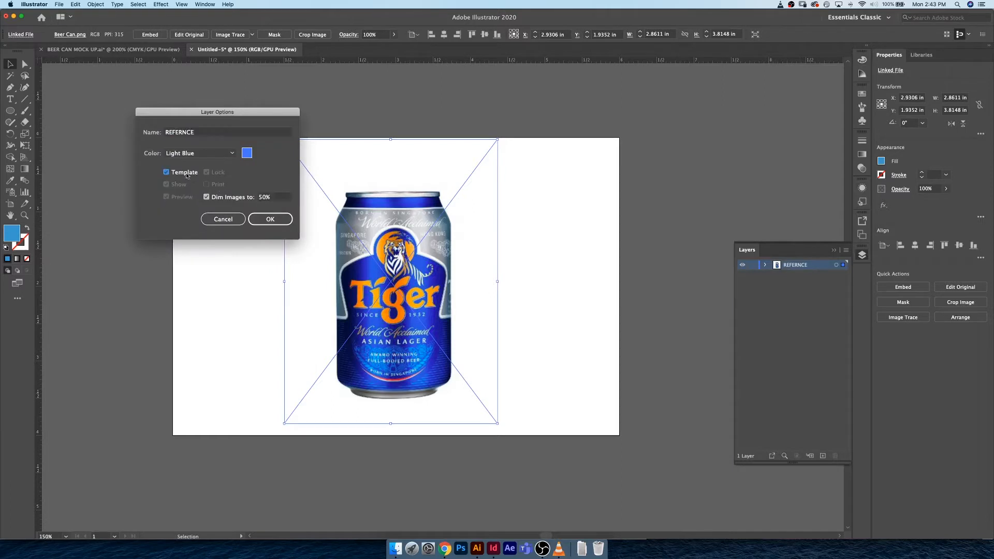
{"action": "left_click", "coordinate": [271, 220]}
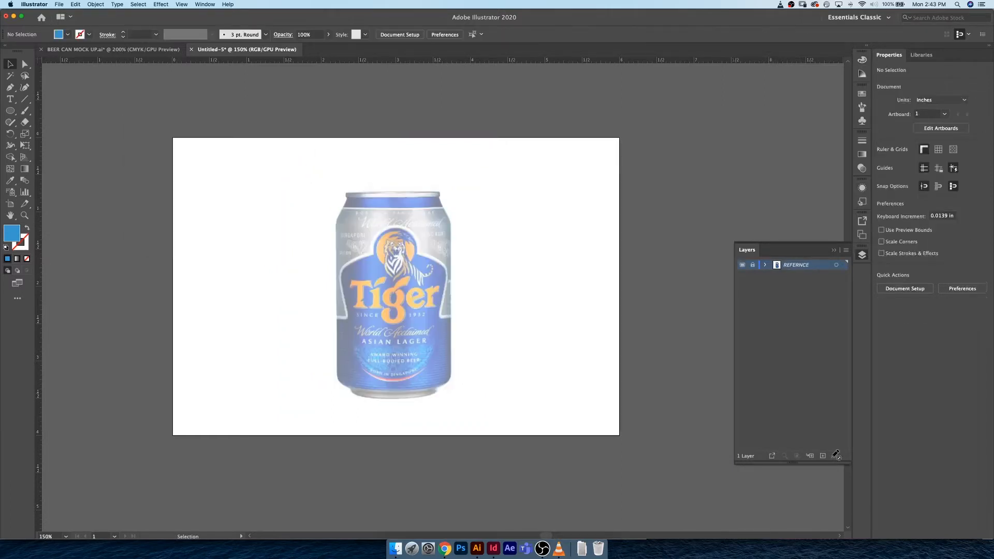
Add a new layer above the template layer and name it BEER CAN BUILD.
{"action": "left_click", "coordinate": [824, 456]}
{"action": "double_click", "coordinate": [794, 265]}
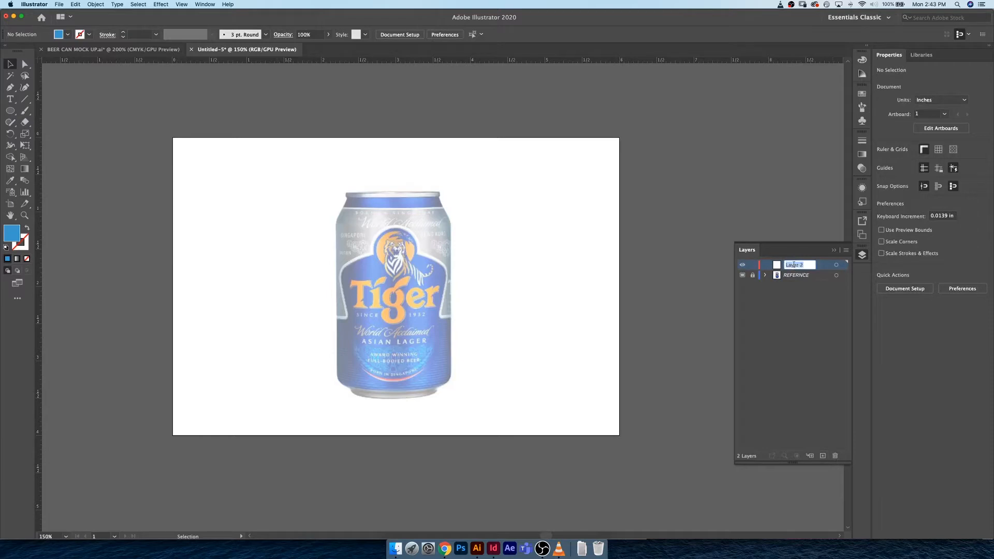
{"action": "type", "text": "BEER CAN U"}
{"action": "key", "text": "BackSpace"}
{"action": "type", "text": "MOCK UP"}
{"action": "key", "text": "Return"}
{"action": "mouse_move", "coordinate": [735, 303]}
{"action": "left_mouse_down"}
{"action": "mouse_move", "coordinate": [682, 303]}
{"action": "mouse_move", "coordinate": [716, 303]}
{"action": "left_mouse_up"}
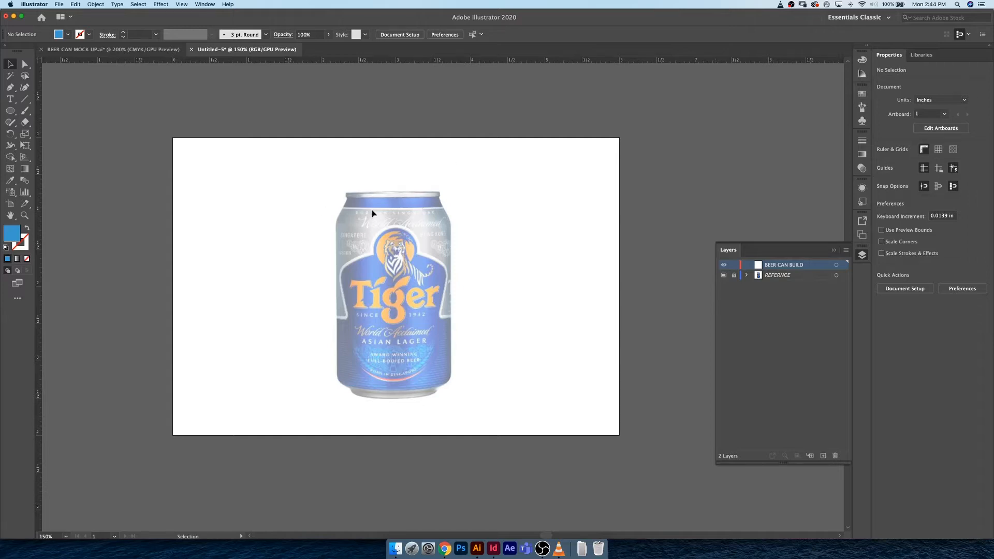
Start a Pen path at the centre of the can's top edge and trace the left half of the rim.
{"action": "key", "text": "super+equal"}
{"action": "key", "text": "super+equal"}
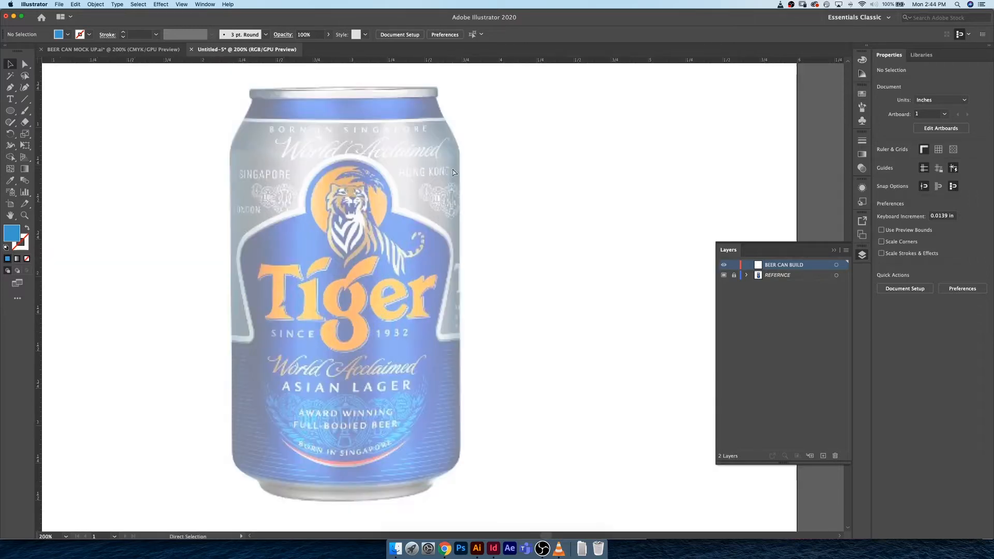
{"action": "key", "text": "p"}
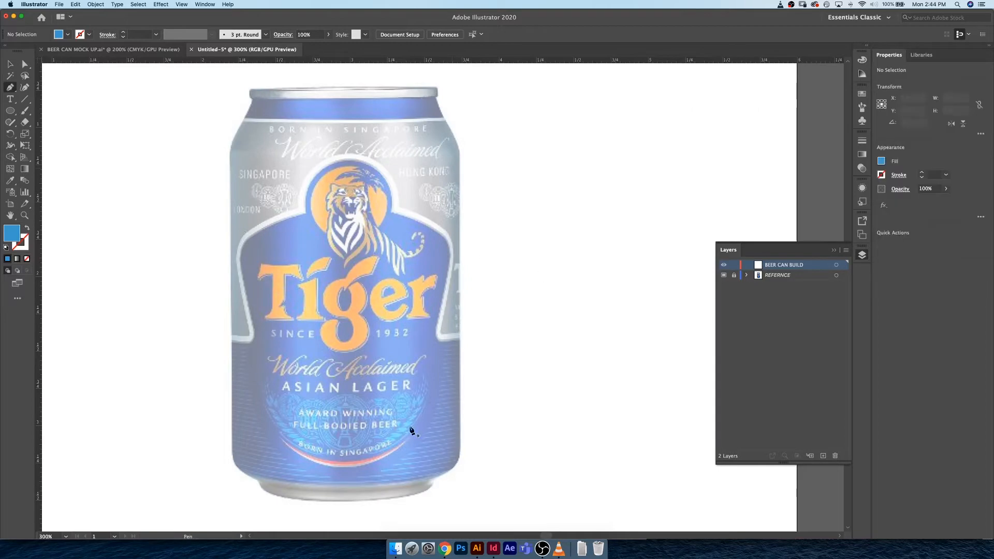
{"action": "left_click_drag", "start_coordinate": [392, 428], "coordinate": [458, 349]}
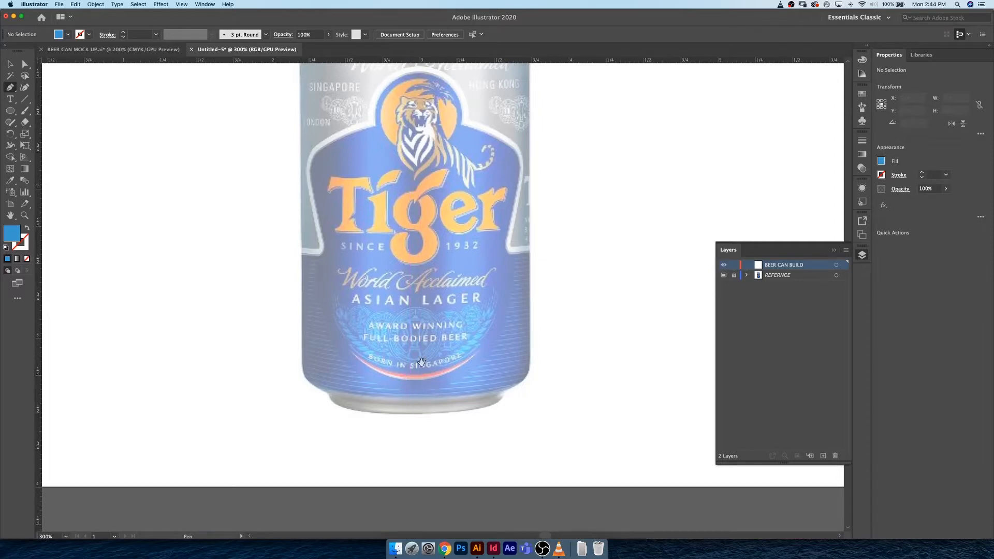
{"action": "left_click_drag", "start_coordinate": [460, 256], "coordinate": [450, 401]}
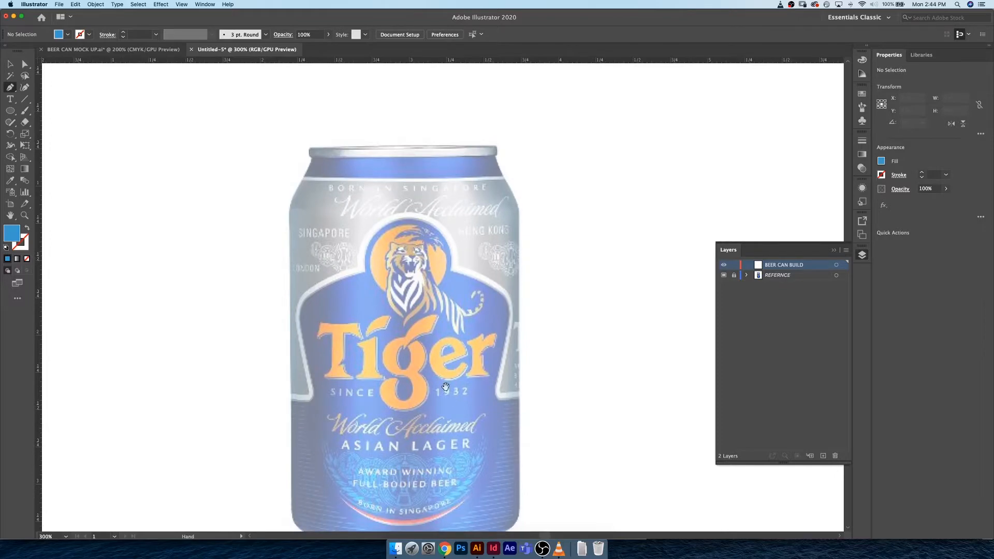
{"action": "scroll", "coordinate": [421, 100], "scroll_direction": "down", "scroll_amount": 3}
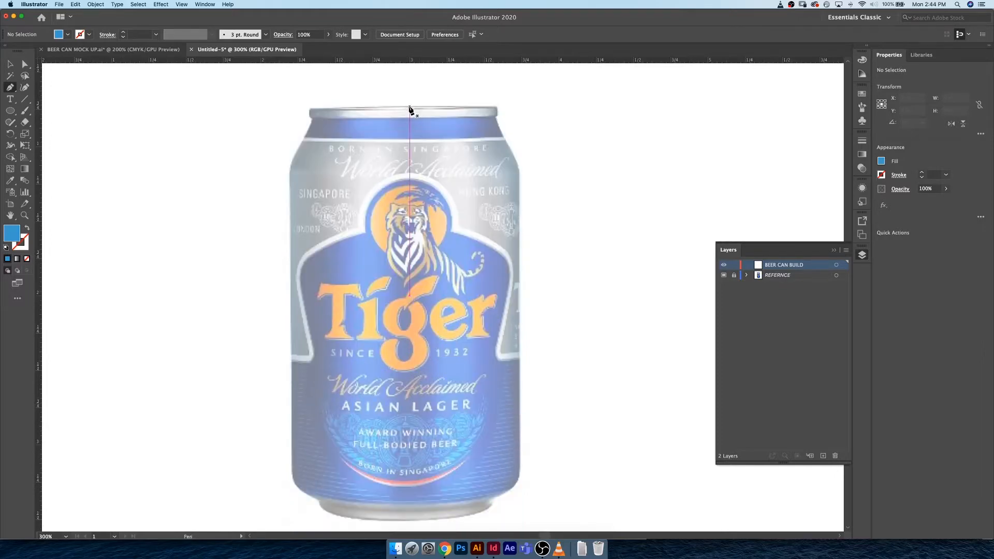
{"action": "left_click", "coordinate": [409, 108]}
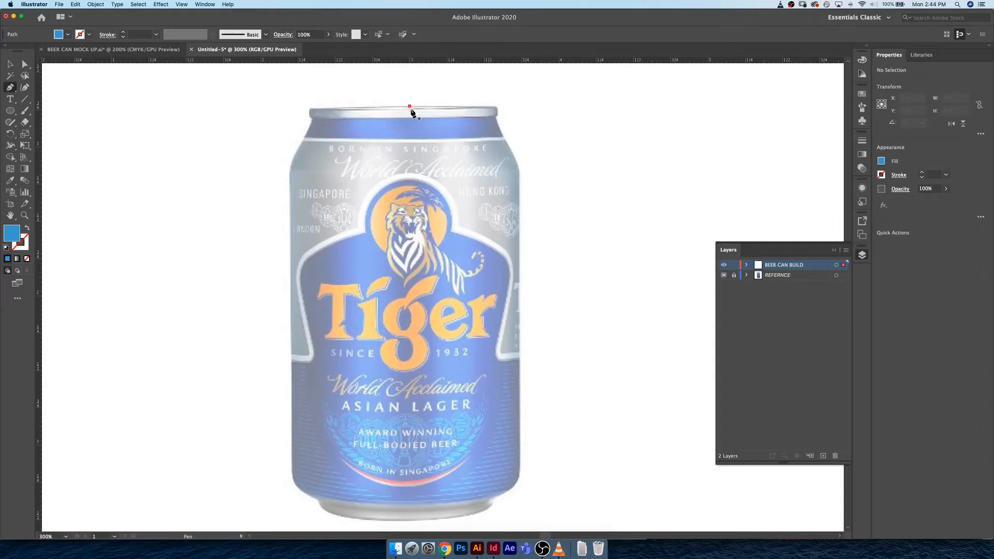
{"action": "left_click", "coordinate": [310, 108]}
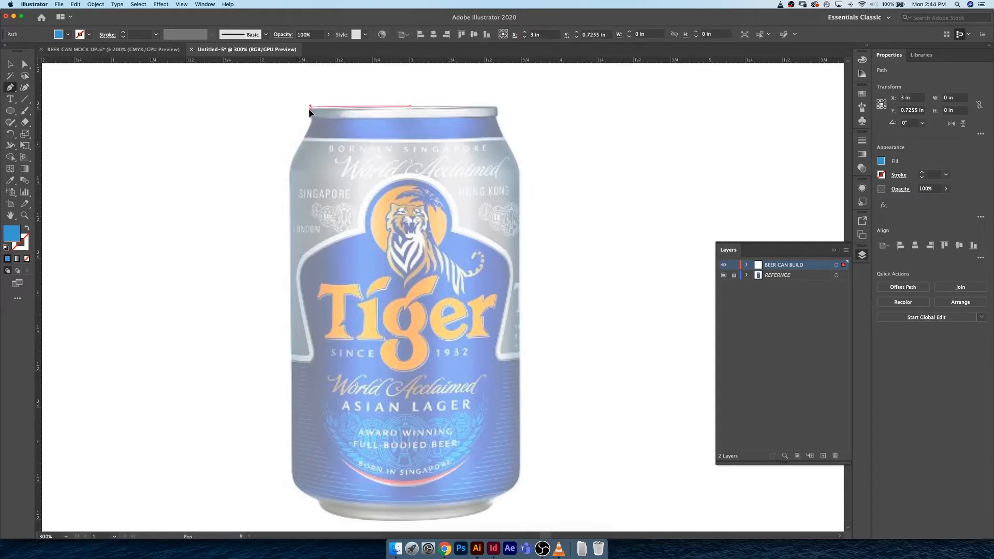
{"action": "left_click", "coordinate": [310, 110]}
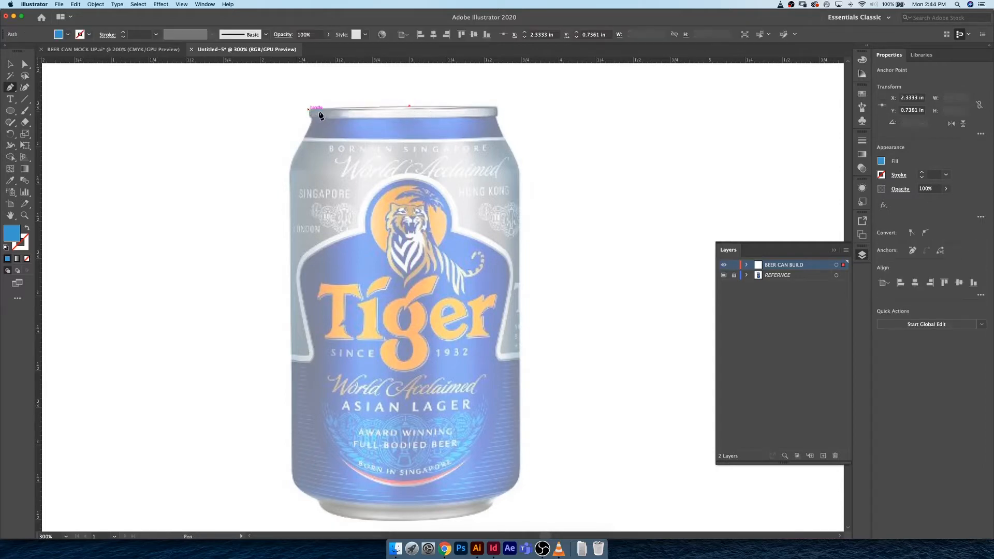
{"action": "key", "text": "cmd+z"}
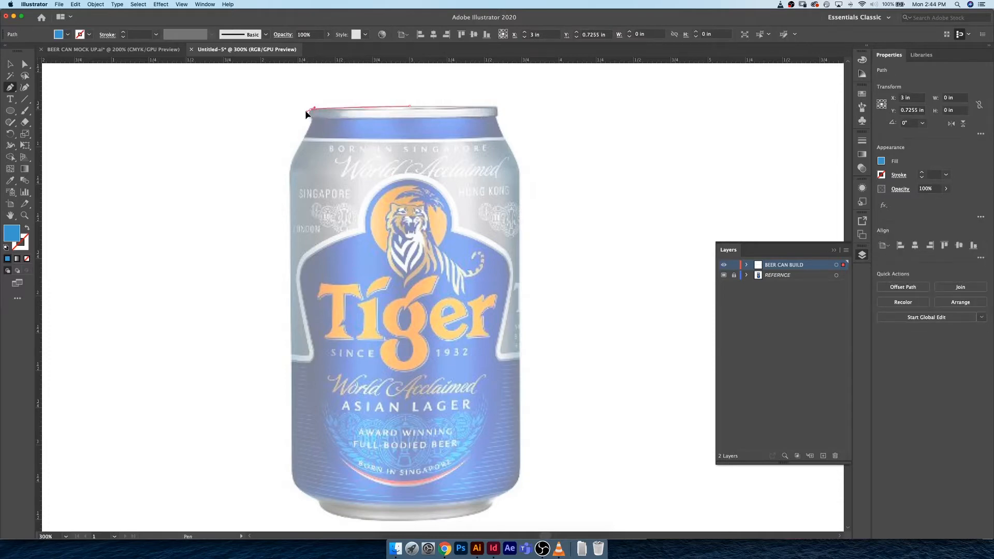
{"action": "left_click_drag", "start_coordinate": [305, 112], "coordinate": [311, 124]}
{"action": "left_click", "coordinate": [310, 116]}
Continue the Pen path along the can's left shoulder and straight down its side to just above the lower curve.
{"action": "left_click_drag", "start_coordinate": [290, 184], "coordinate": [292, 207]}
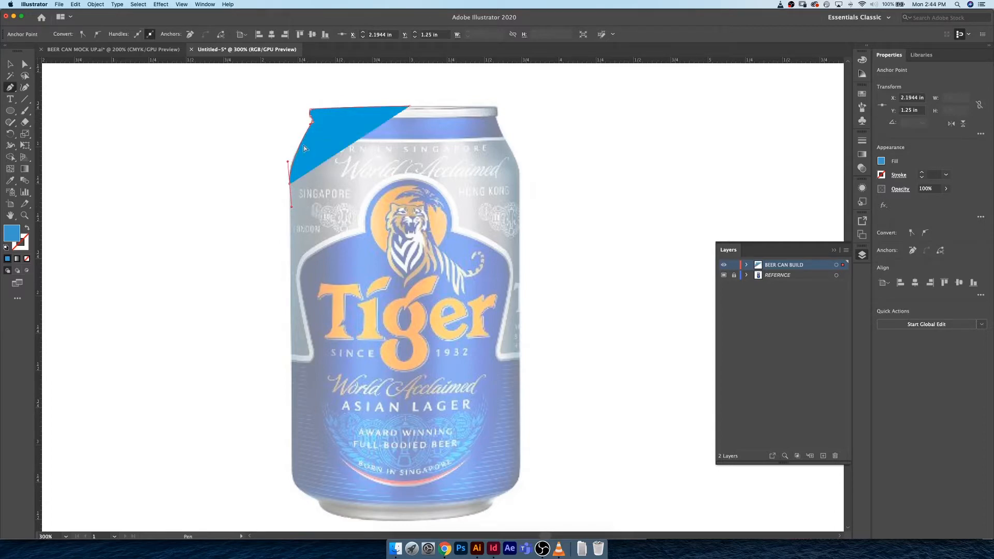
{"action": "key", "text": "super+z"}
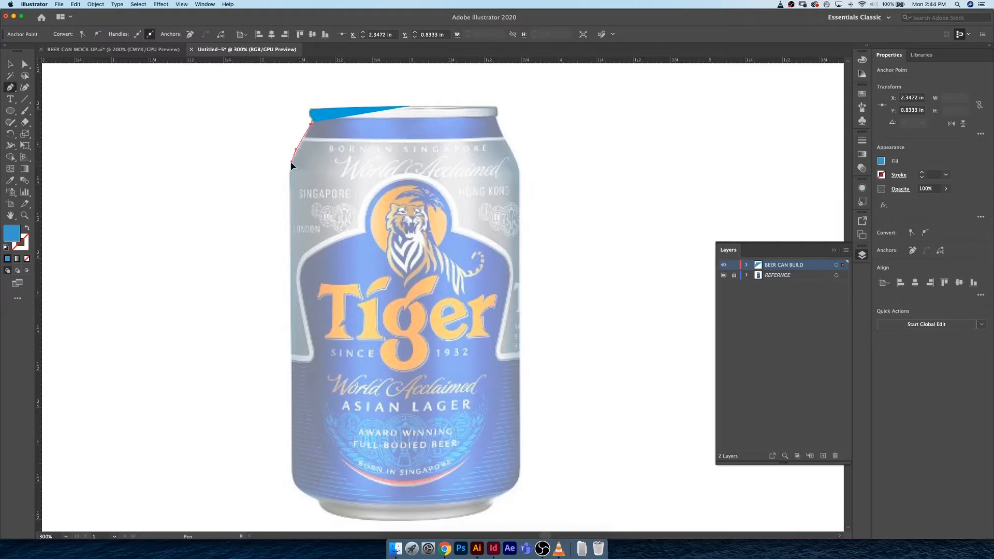
{"action": "left_click", "coordinate": [293, 156]}
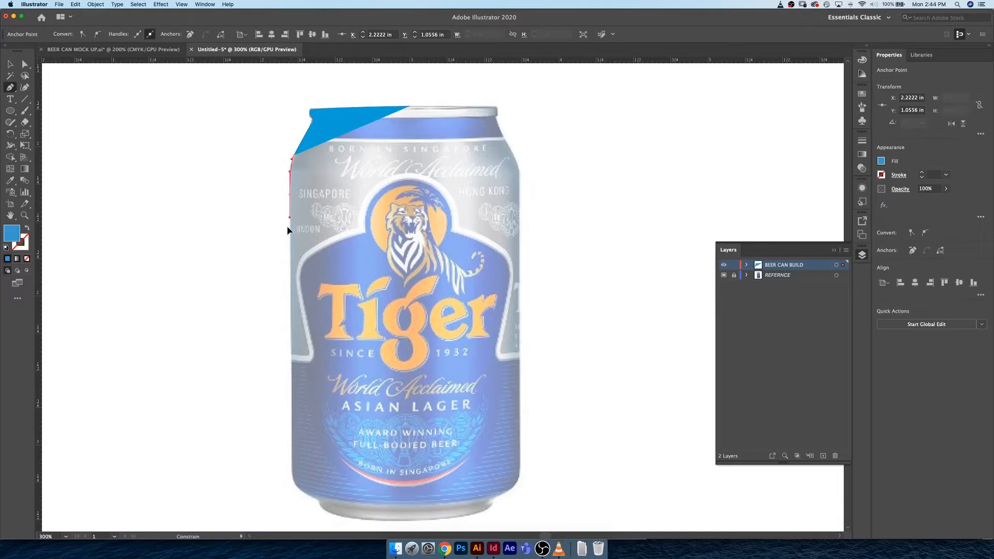
{"action": "left_click", "coordinate": [289, 223]}
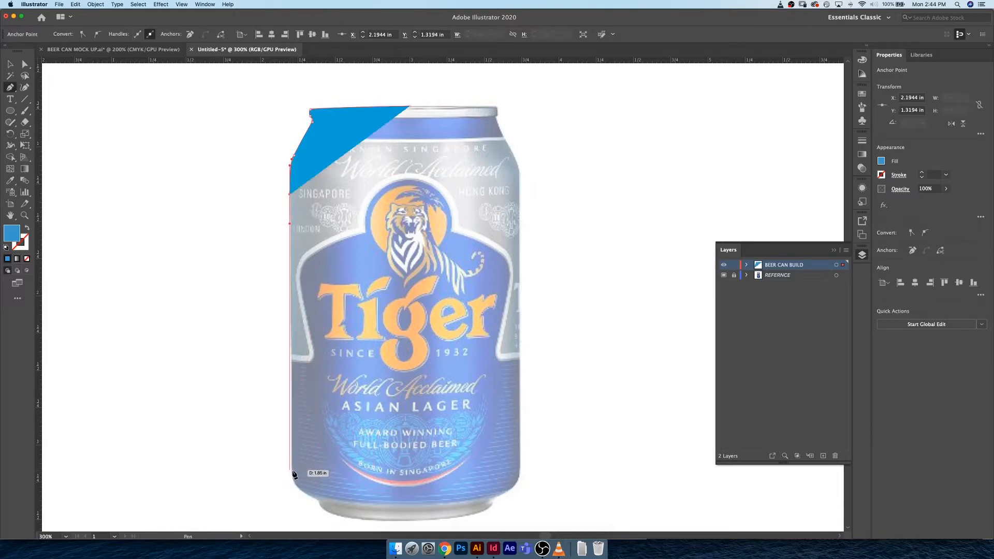
{"action": "left_click", "coordinate": [292, 470]}
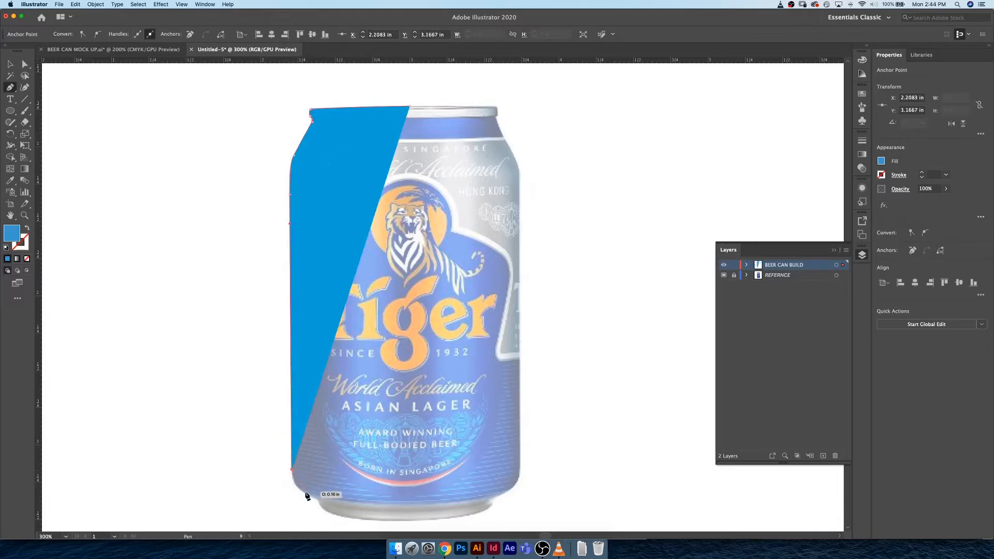
Continue the Pen path around the can's lower left curve and along the base to the centre, closing it at the starting anchor.
{"action": "left_click_drag", "start_coordinate": [304, 491], "coordinate": [323, 510]}
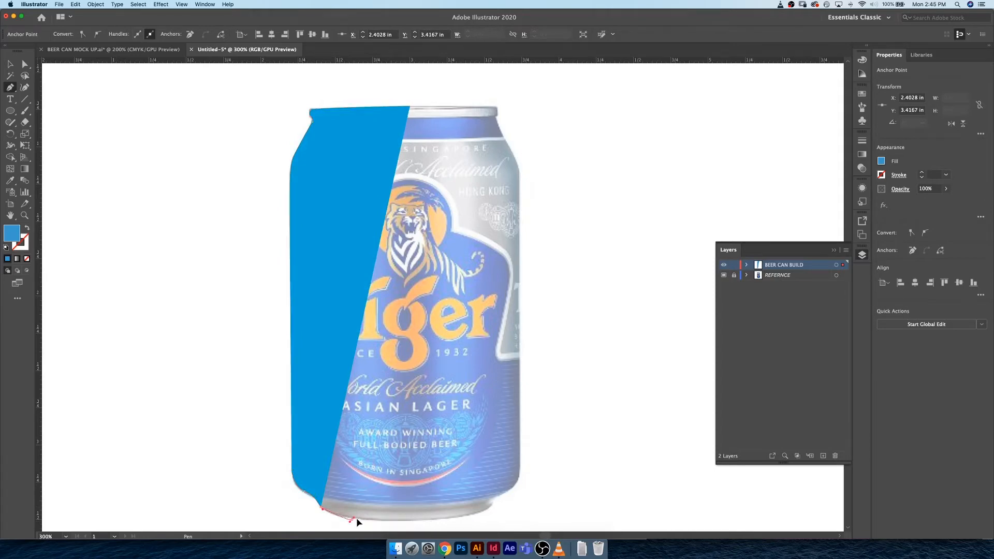
{"action": "left_click_drag", "start_coordinate": [362, 523], "coordinate": [356, 523]}
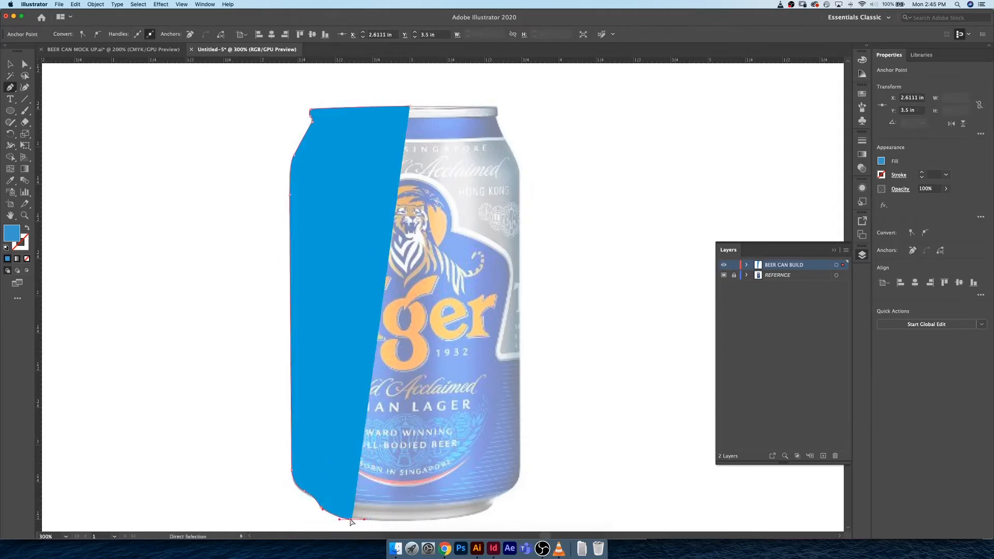
{"action": "key", "text": "super+z"}
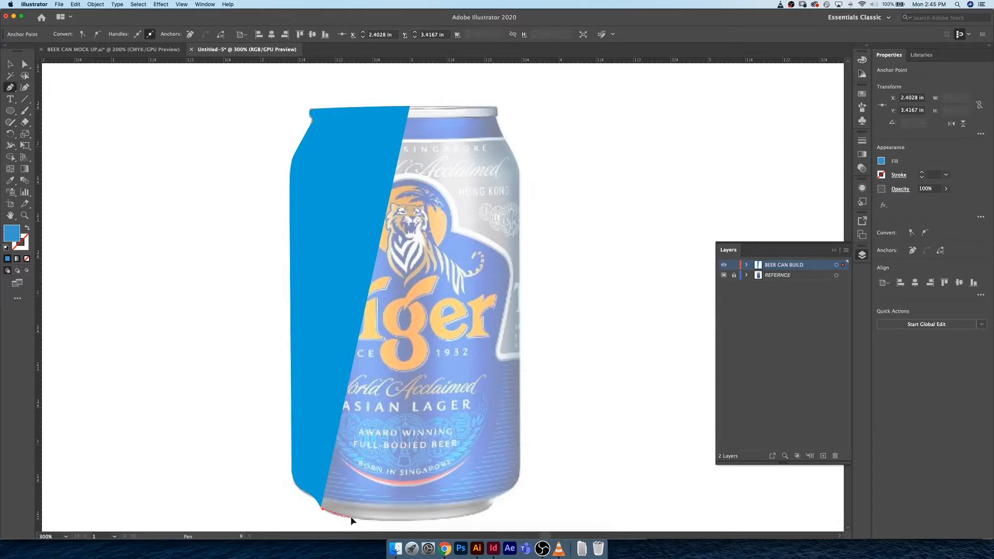
{"action": "left_click_drag", "start_coordinate": [355, 520], "coordinate": [411, 522]}
{"action": "left_click", "coordinate": [411, 518]}
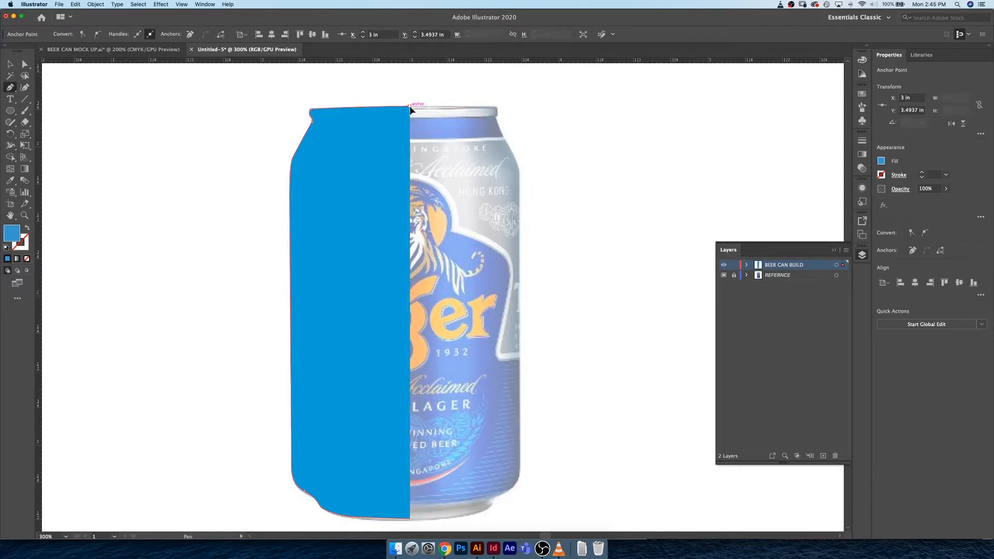
{"action": "left_click", "coordinate": [409, 105]}
Select the finished half-can shape and hide the REFERNCE layer.
{"action": "key", "text": "v"}
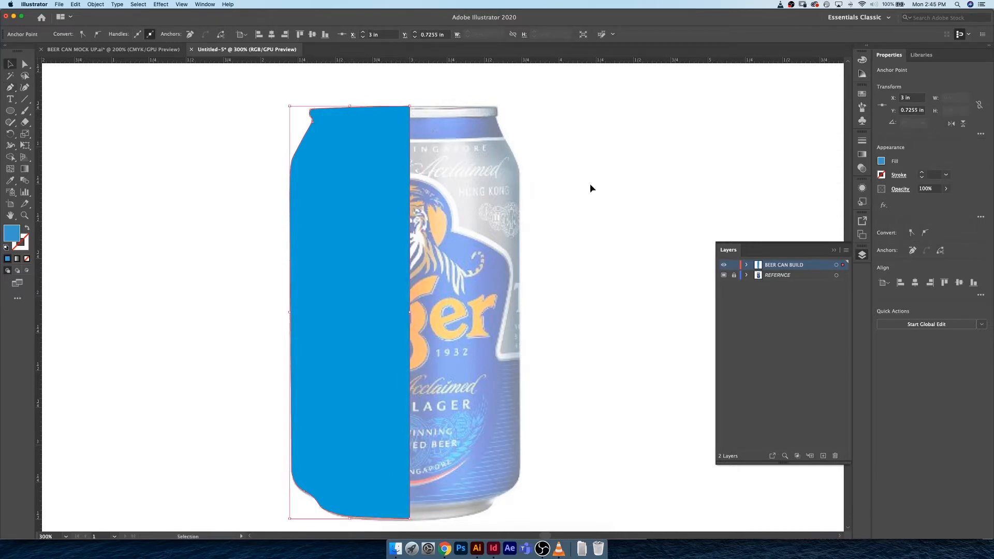
{"action": "left_click", "coordinate": [590, 185]}
{"action": "left_click", "coordinate": [376, 200]}
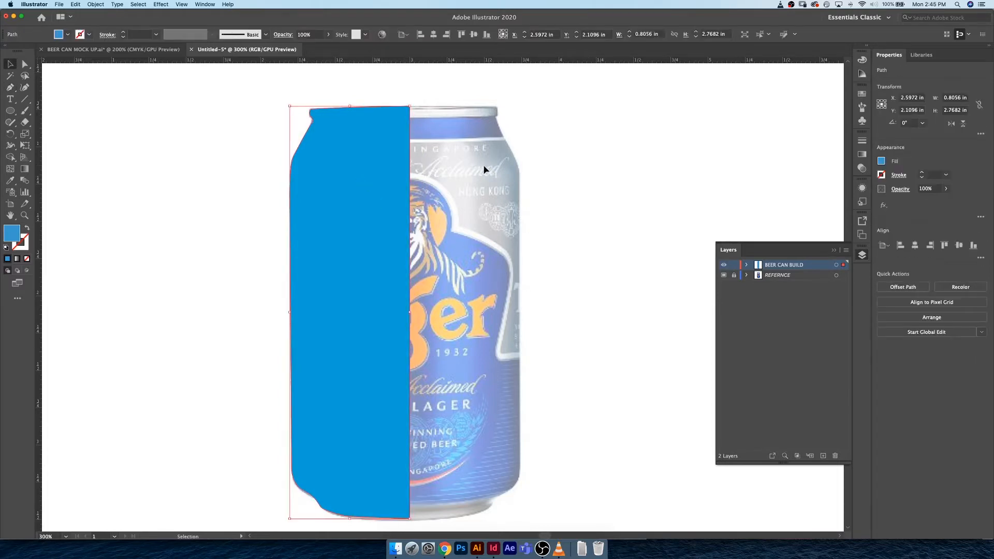
{"action": "key", "text": "super+minus"}
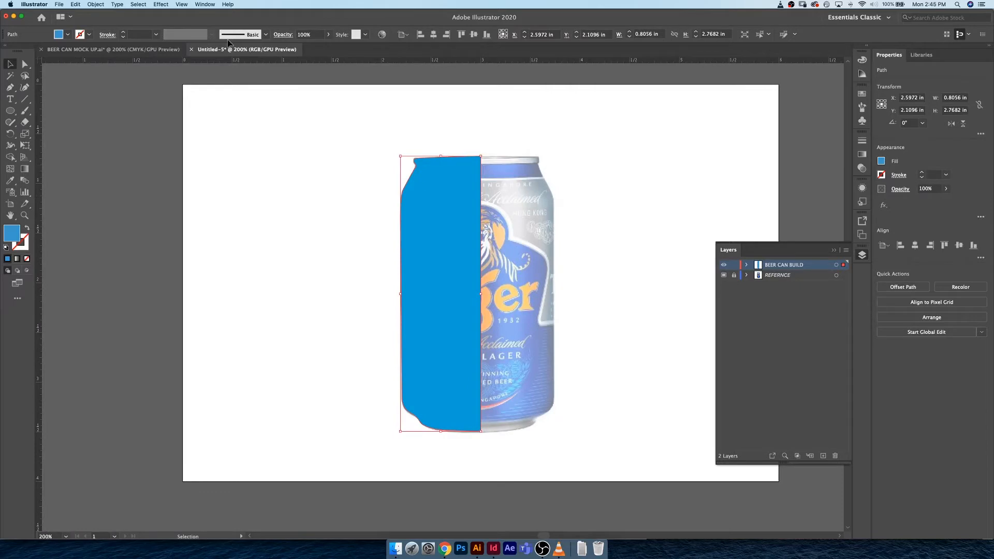
{"action": "left_click", "coordinate": [161, 5]}
{"action": "left_click", "coordinate": [163, 5]}
{"action": "left_click", "coordinate": [724, 275]}
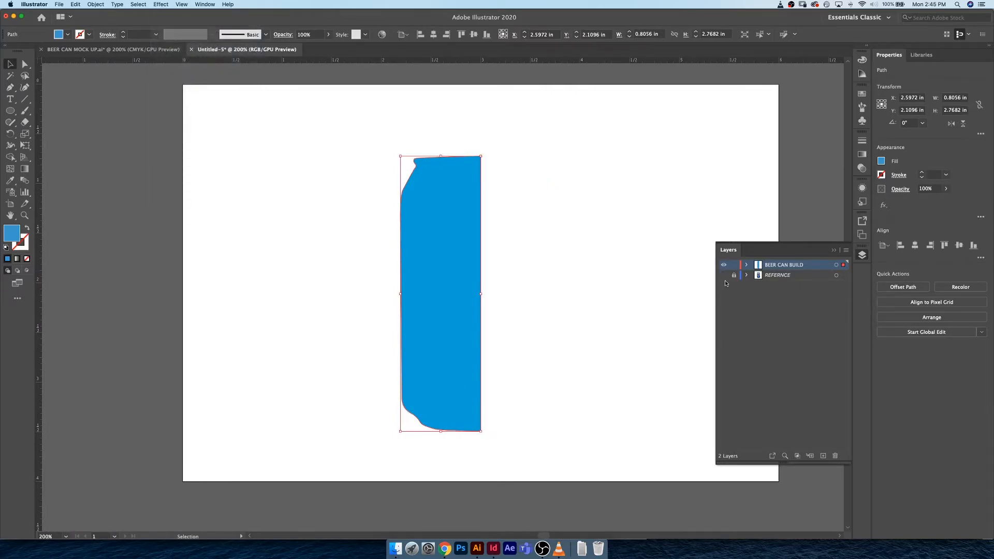
Apply a 3D Revolve effect to the half-can shape with preview, revolving it 360° from the Right Edge.
{"action": "left_click", "coordinate": [157, 4]}
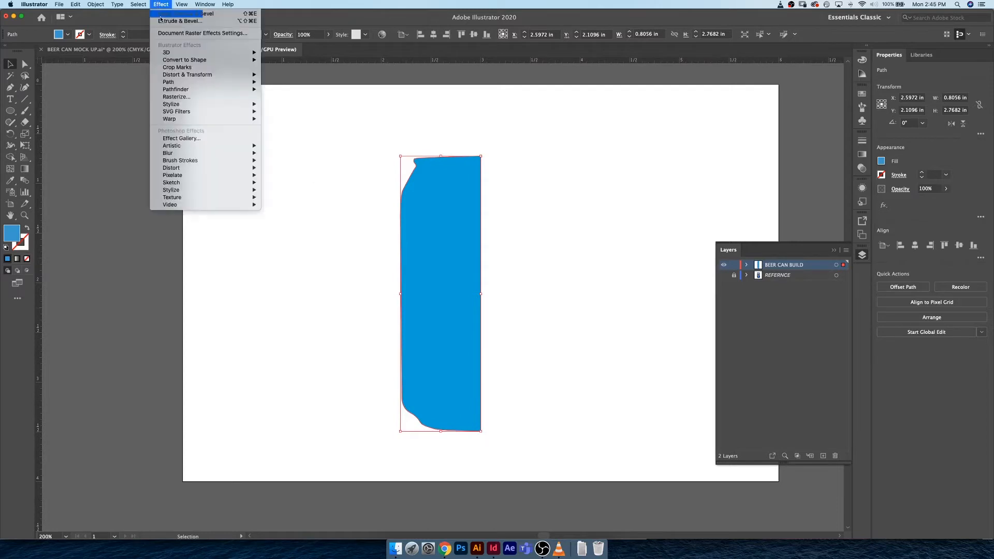
{"action": "mouse_move", "coordinate": [244, 52]}
{"action": "left_click", "coordinate": [309, 61]}
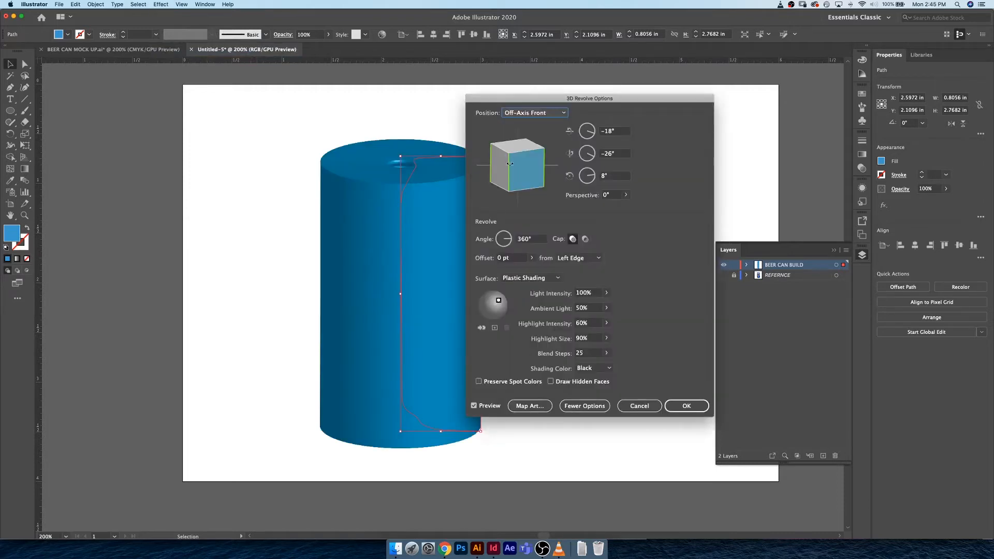
{"action": "left_click_drag", "start_coordinate": [511, 165], "coordinate": [531, 145]}
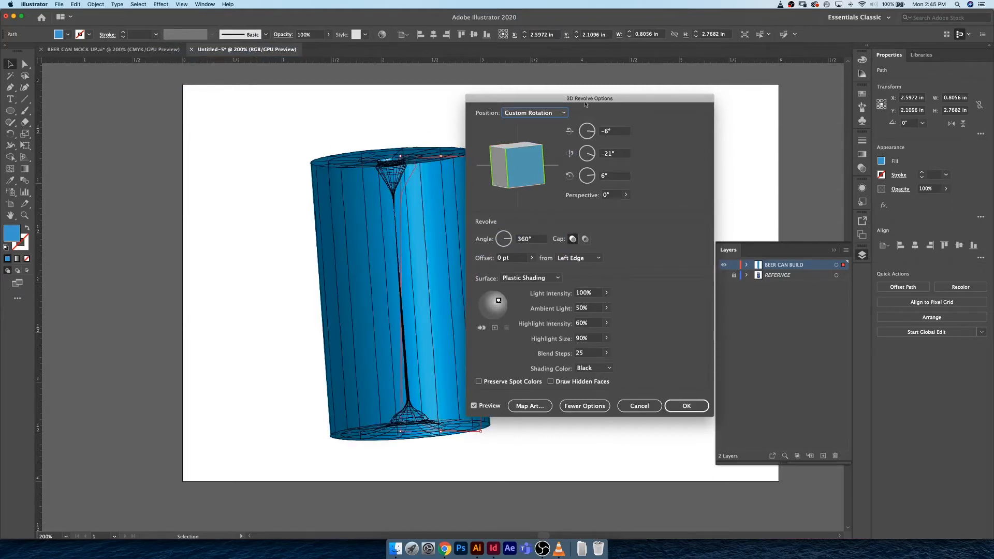
{"action": "left_click_drag", "start_coordinate": [588, 97], "coordinate": [686, 87]}
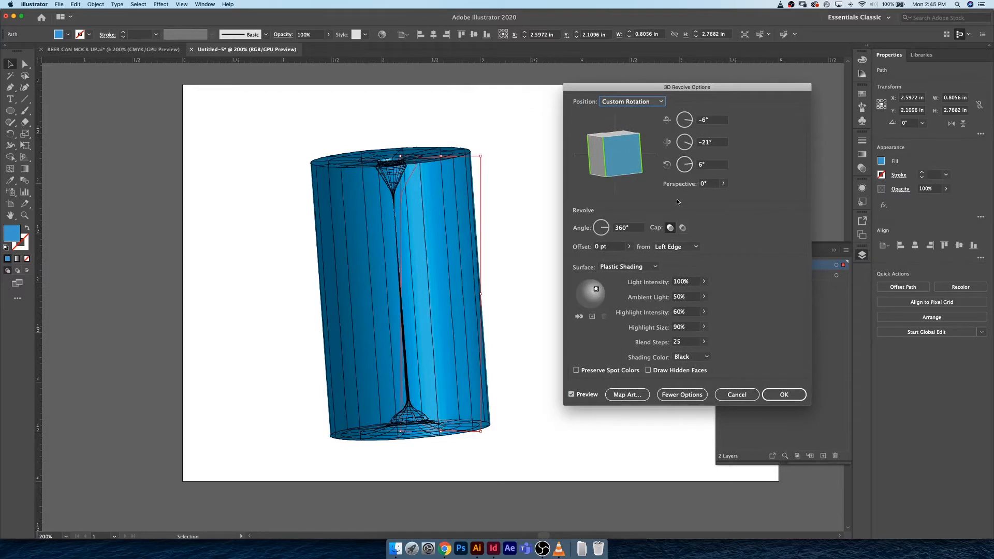
{"action": "left_click", "coordinate": [664, 247]}
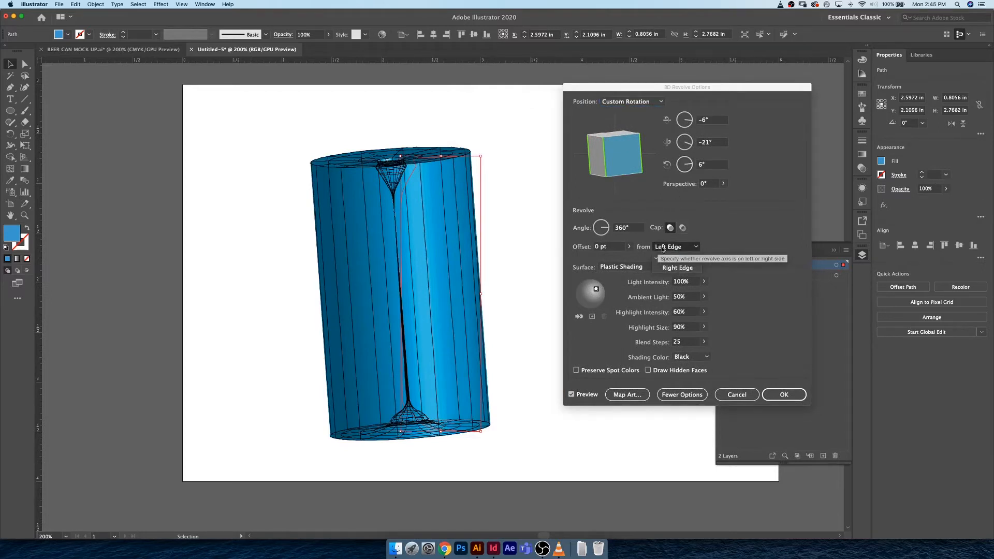
{"action": "left_click", "coordinate": [676, 267]}
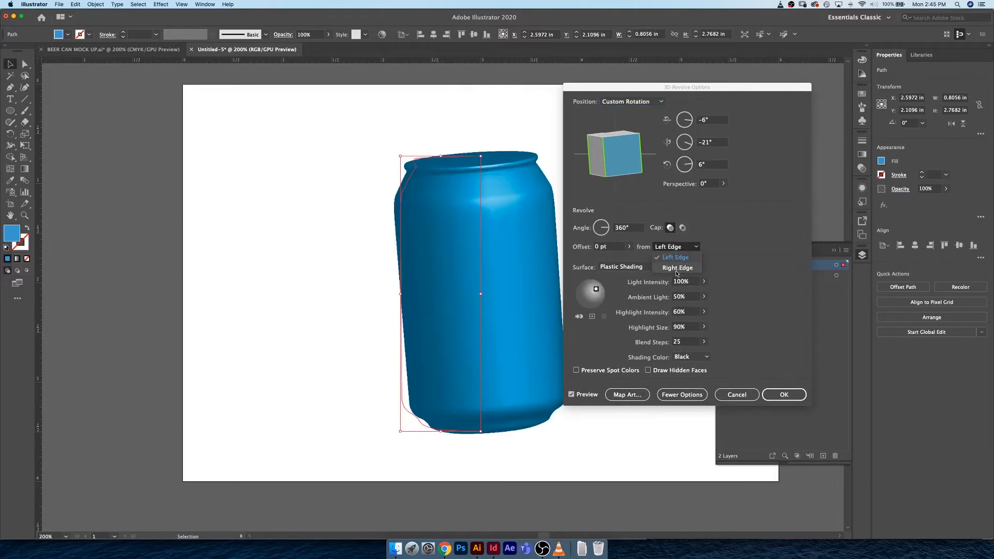
Set the revolve's X, Y and Z rotation angles all to 0°.
{"action": "left_click", "coordinate": [713, 121]}
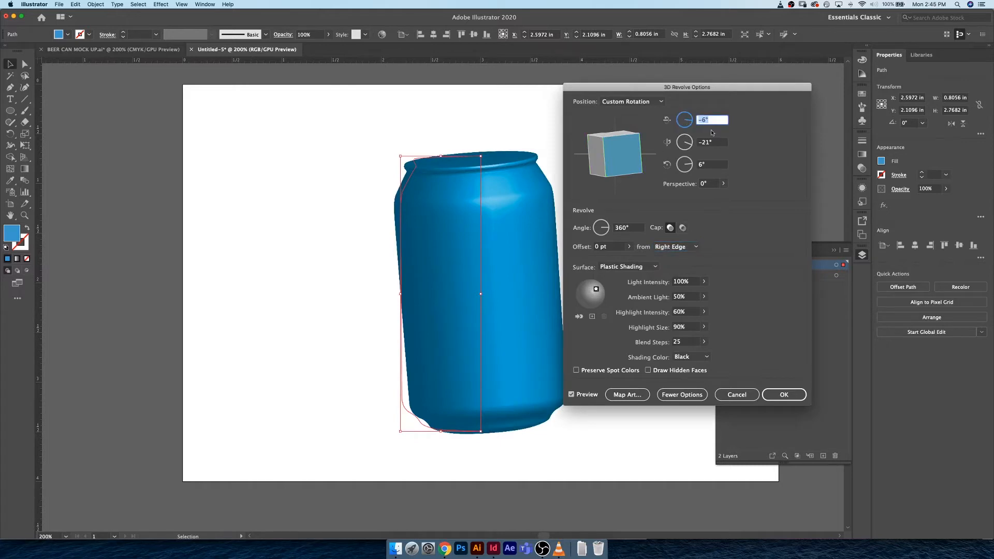
{"action": "type", "text": "0"}
{"action": "key", "text": "Tab"}
{"action": "type", "text": "0"}
{"action": "key", "text": "Tab"}
{"action": "type", "text": "0"}
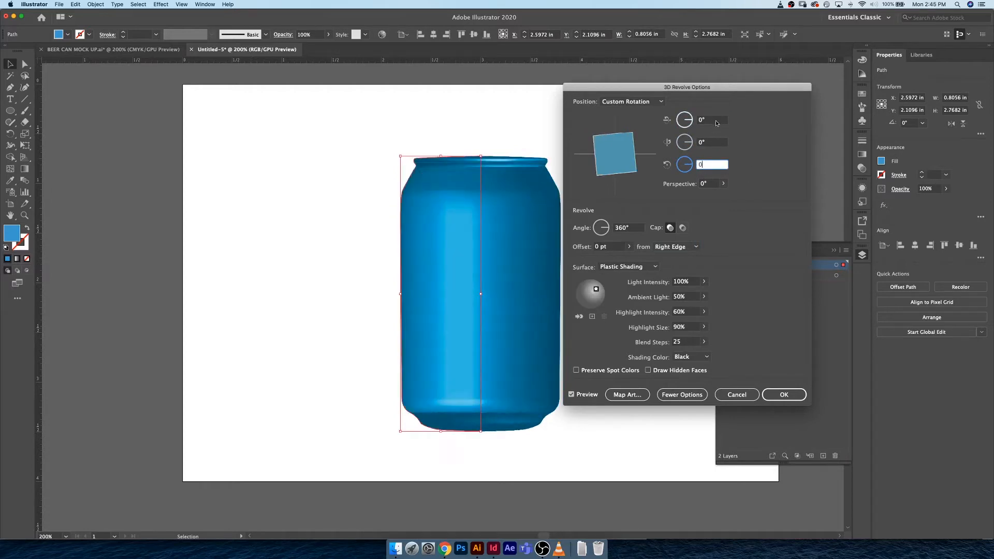
Tilt the can slightly forward by setting its X-axis rotation to -4°.
{"action": "left_click", "coordinate": [714, 121]}
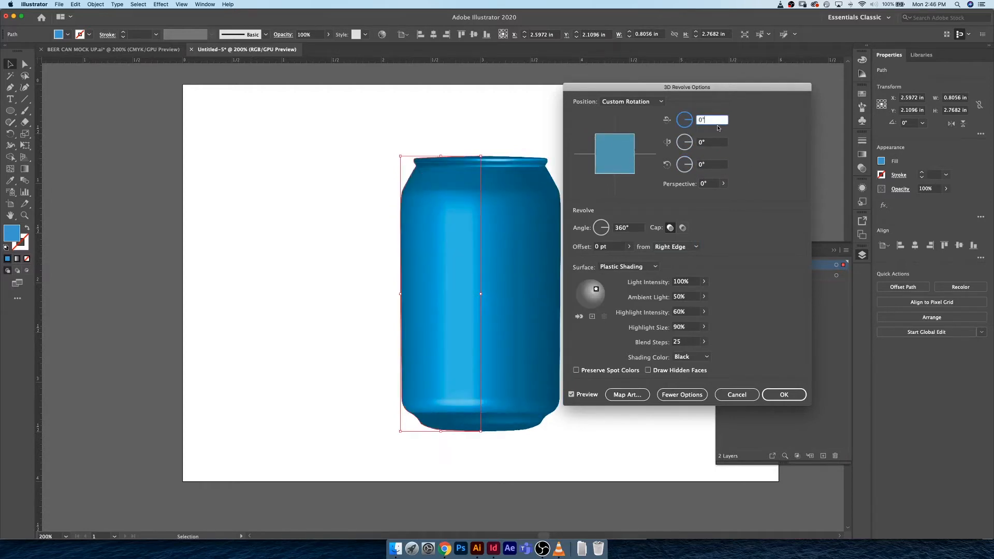
{"action": "left_click", "coordinate": [617, 133]}
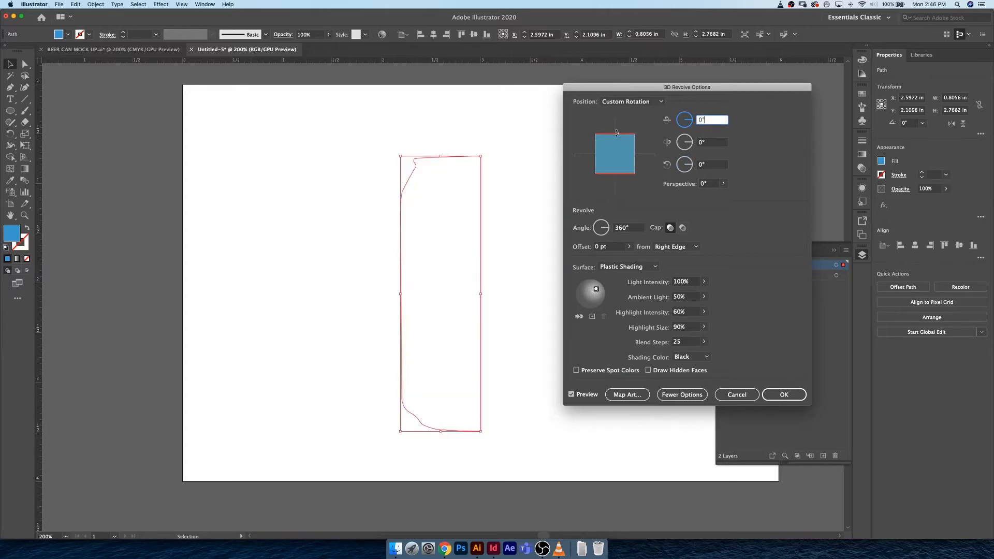
{"action": "left_click_drag", "start_coordinate": [616, 133], "coordinate": [617, 135]}
{"action": "left_click_drag", "start_coordinate": [617, 134], "coordinate": [616, 134]}
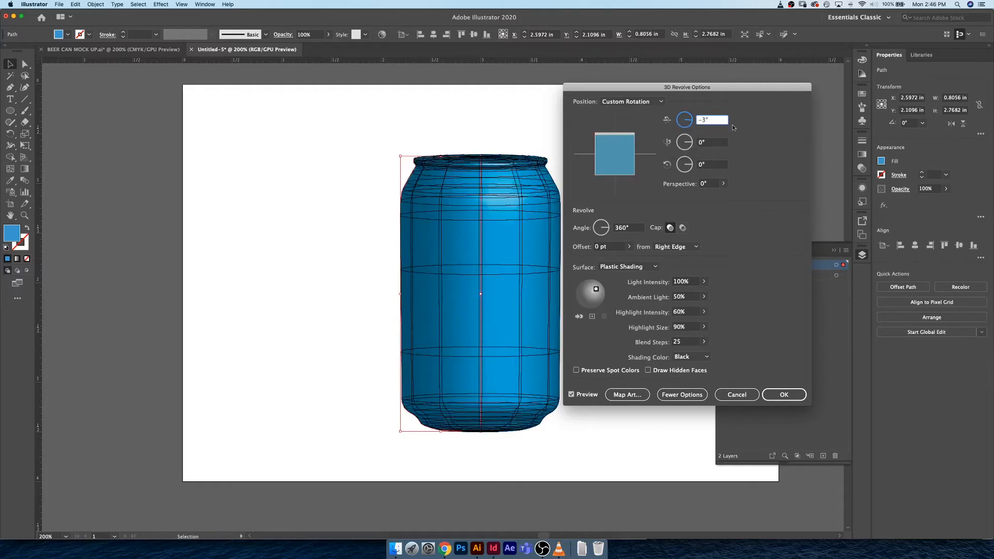
{"action": "key", "text": "Down"}
{"action": "key", "text": "Down"}
{"action": "key", "text": "Down"}
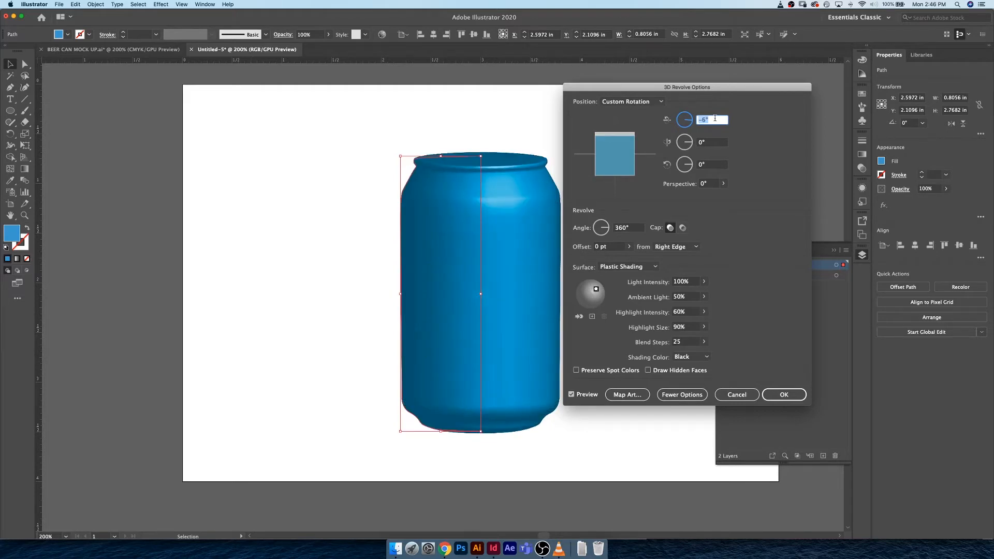
{"action": "key", "text": "Up"}
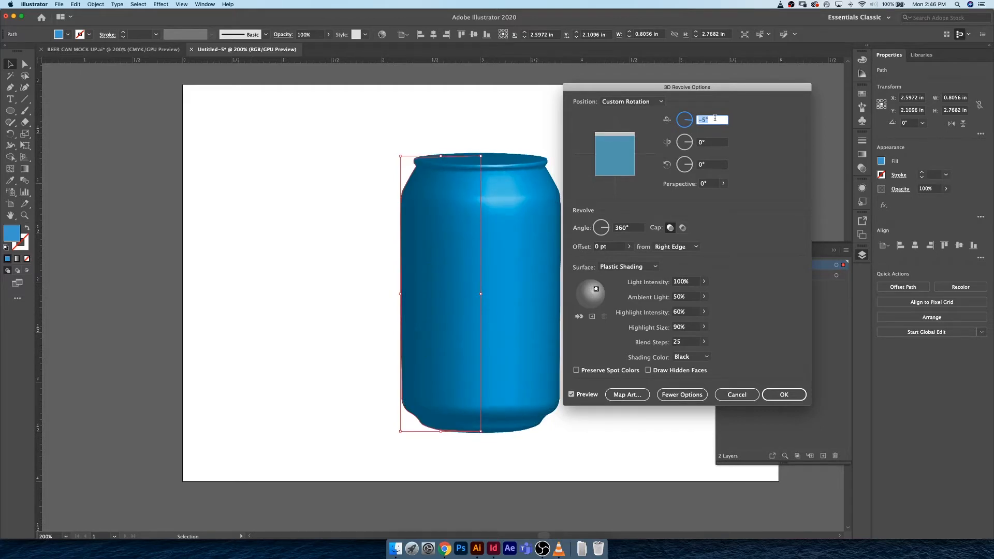
{"action": "key", "text": "Up"}
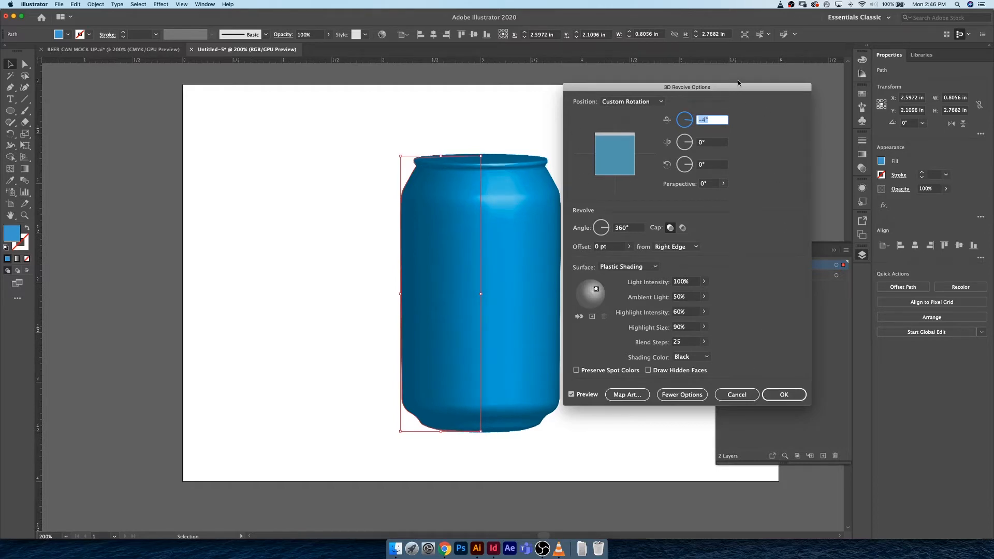
Try revolving the shape from the Left Edge to compare the preview, and switch back to Right Edge.
{"action": "left_click_drag", "start_coordinate": [738, 83], "coordinate": [768, 80]}
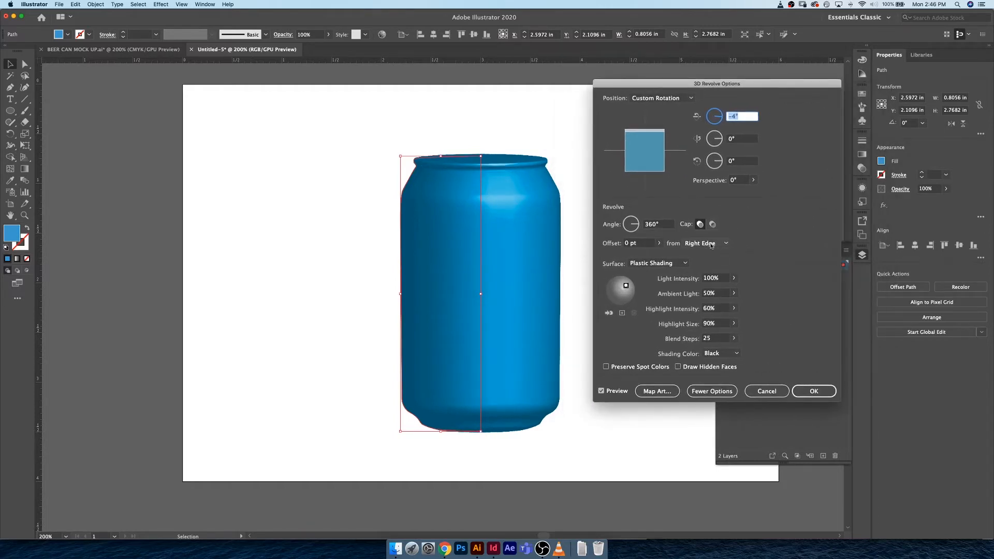
{"action": "left_click", "coordinate": [711, 244]}
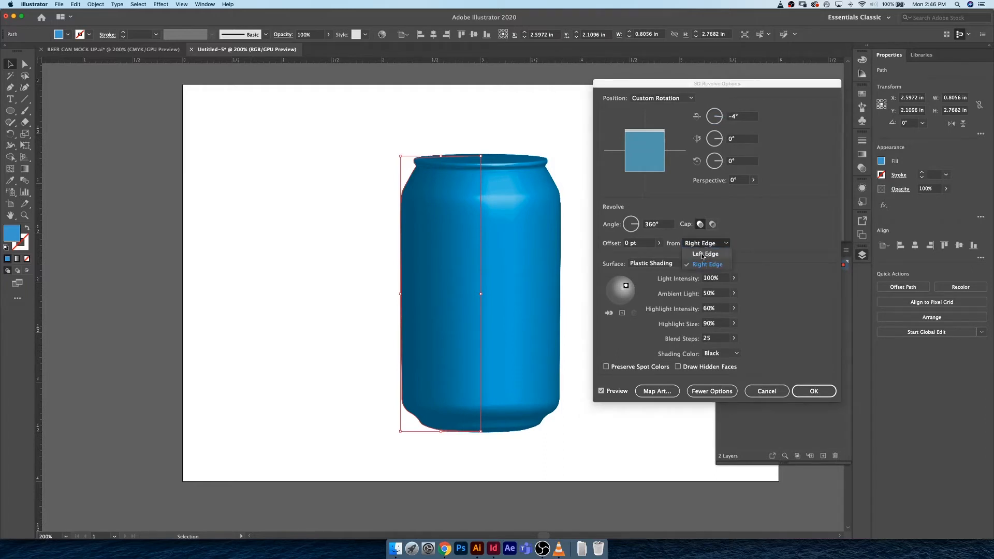
{"action": "left_click", "coordinate": [765, 254]}
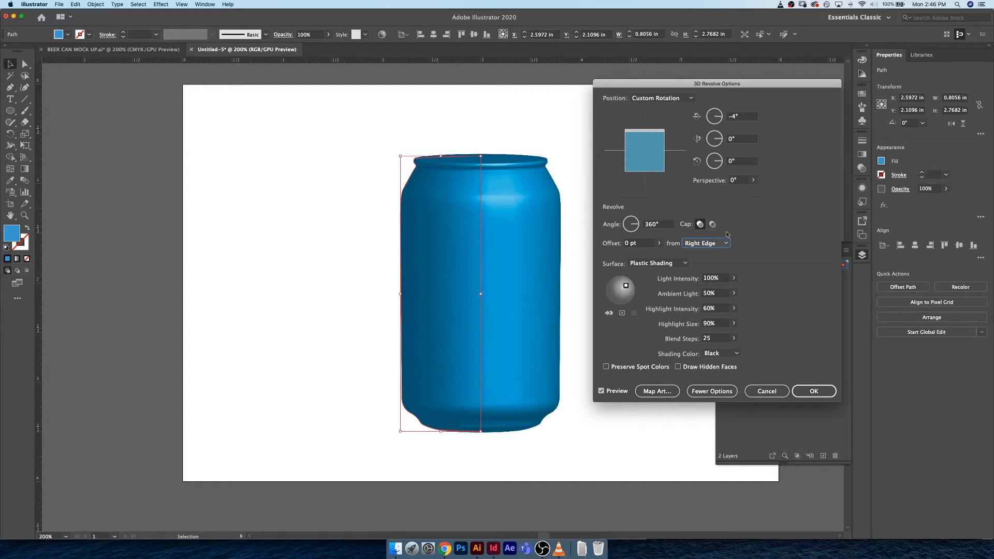
{"action": "left_click", "coordinate": [711, 247]}
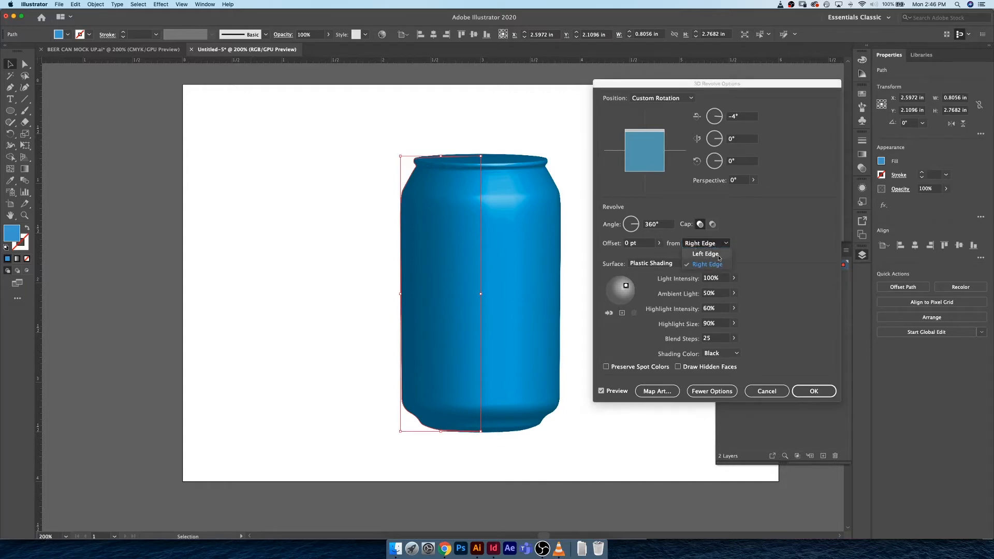
{"action": "left_click", "coordinate": [701, 254]}
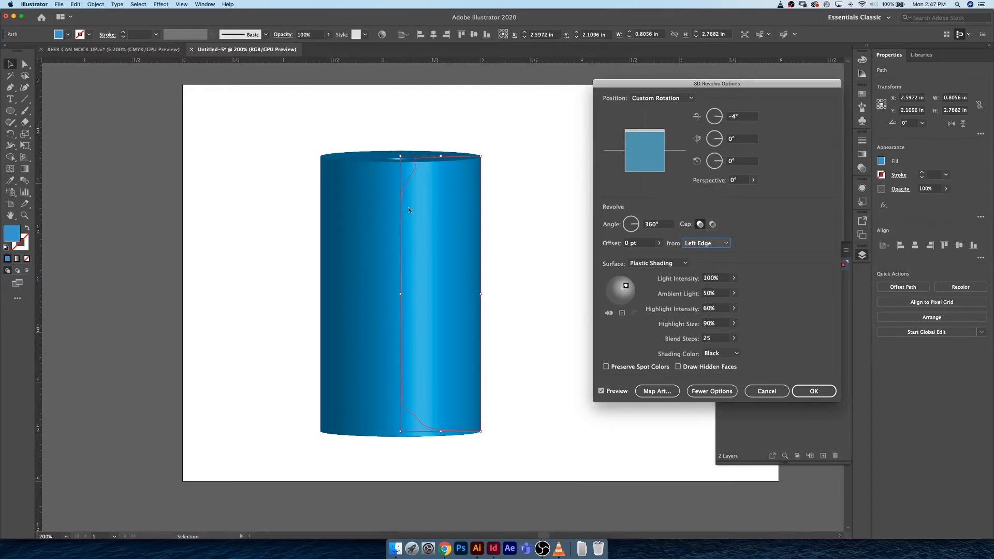
{"action": "left_click", "coordinate": [720, 244]}
{"action": "left_click", "coordinate": [708, 265]}
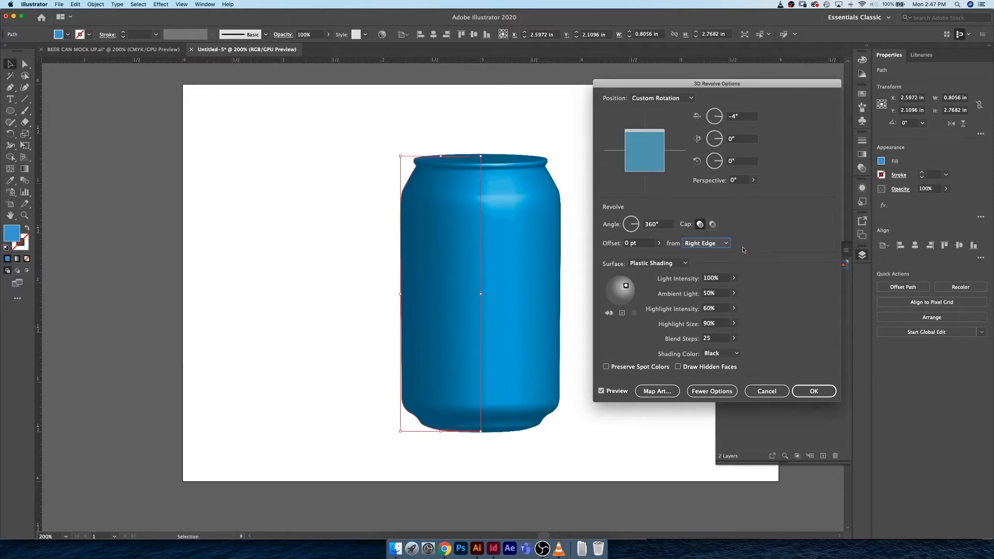
Confirm the 3D Revolve effect and change the can's fill to light grey E3E7E8.
{"action": "left_click", "coordinate": [814, 390]}
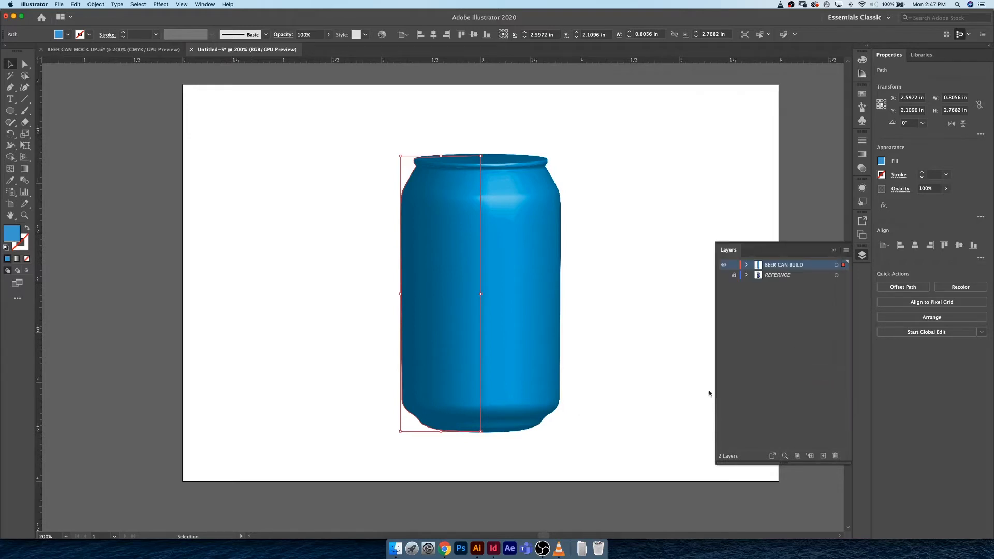
{"action": "double_click", "coordinate": [16, 238]}
{"action": "left_click", "coordinate": [719, 177]}
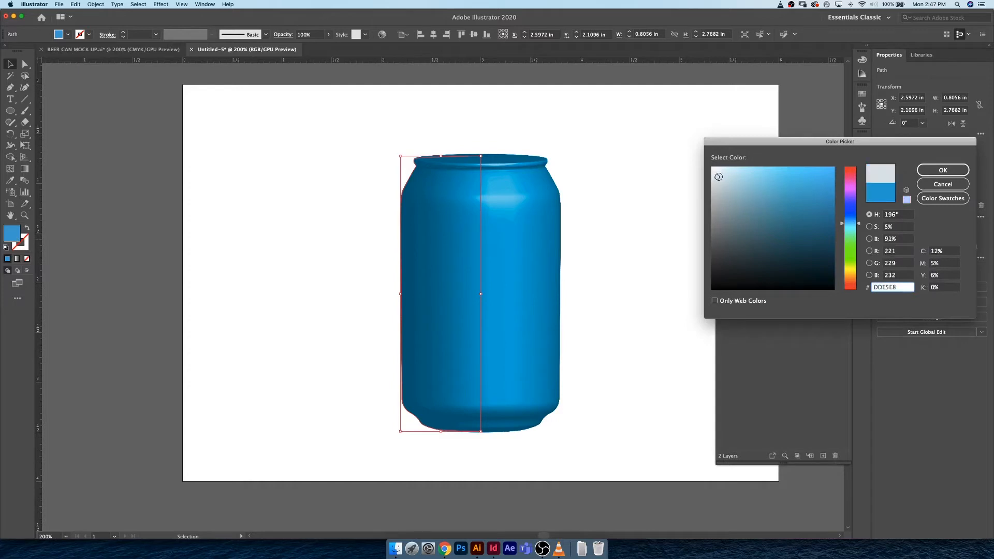
{"action": "left_click", "coordinate": [715, 178]}
{"action": "left_click", "coordinate": [937, 173]}
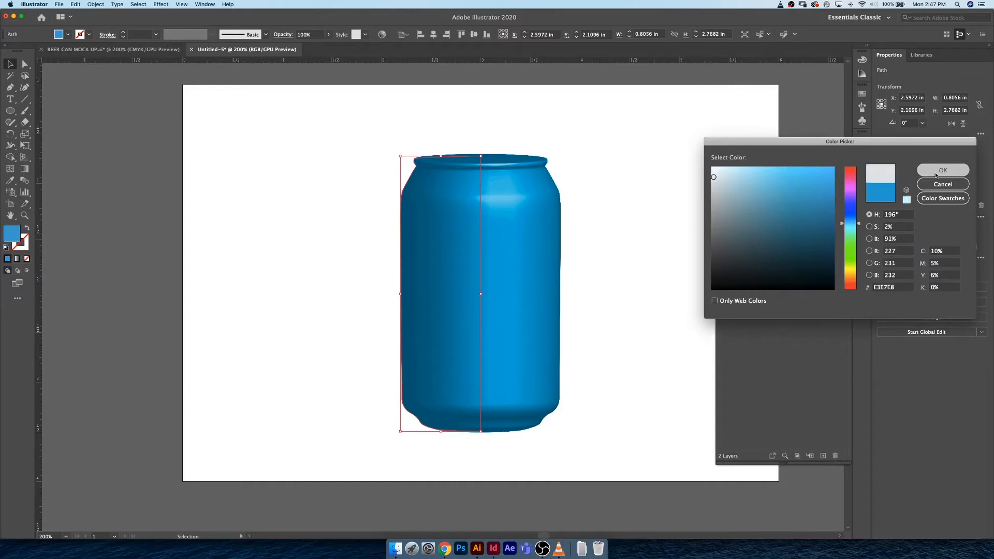
{"action": "left_click", "coordinate": [645, 214]}
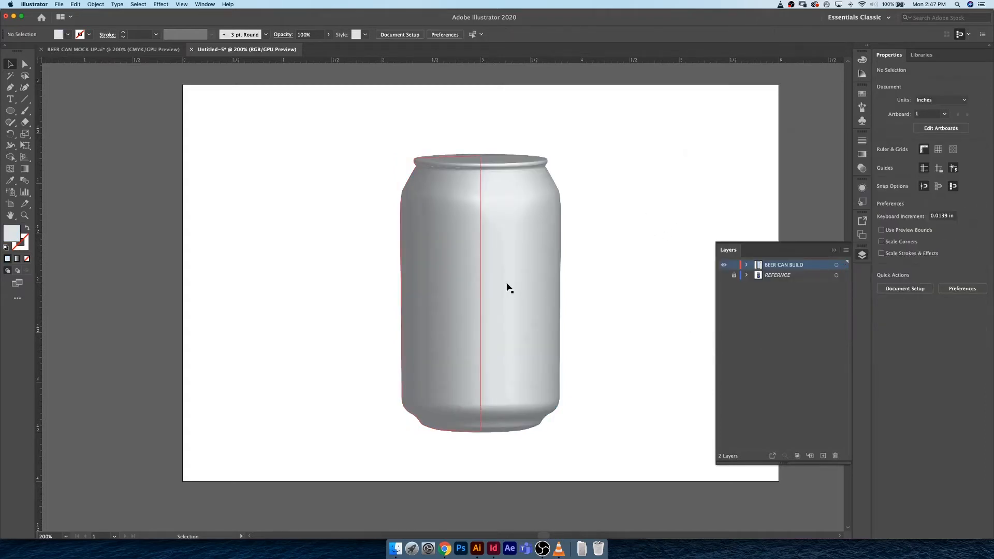
Reopen the 3D Revolve options from the can's appearance settings and set the blend steps to 100.
{"action": "left_click", "coordinate": [541, 262]}
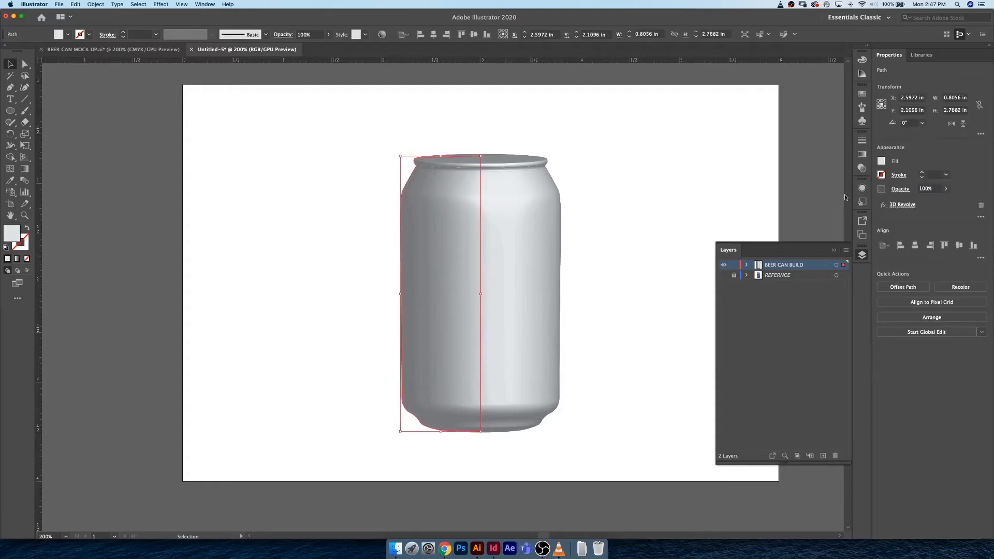
{"action": "left_click", "coordinate": [862, 188]}
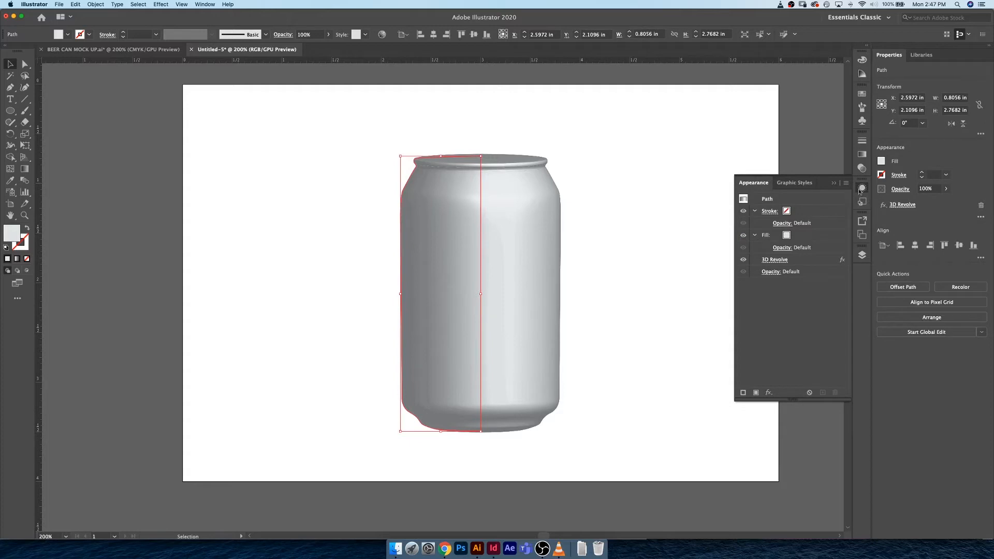
{"action": "left_click", "coordinate": [787, 263]}
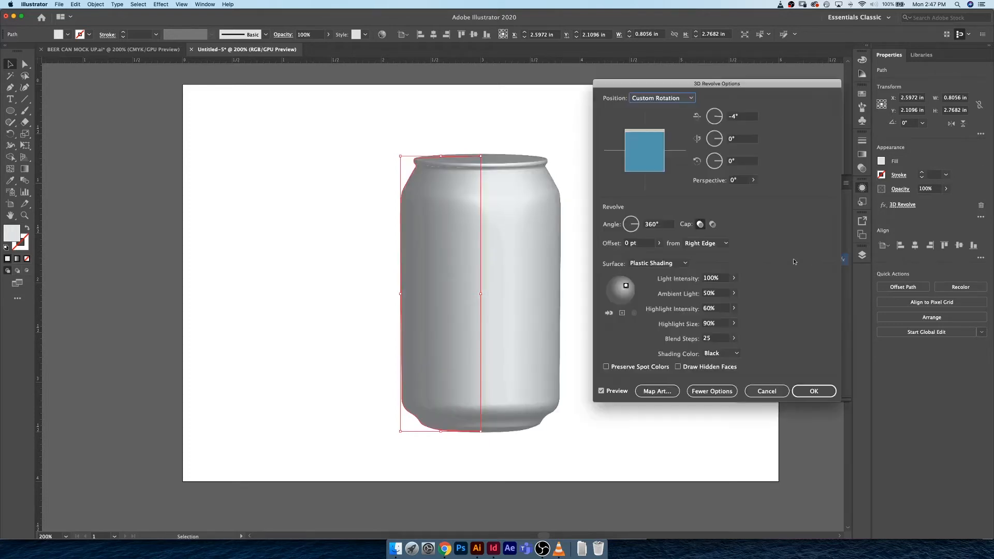
{"action": "left_click_drag", "start_coordinate": [707, 266], "coordinate": [689, 292]}
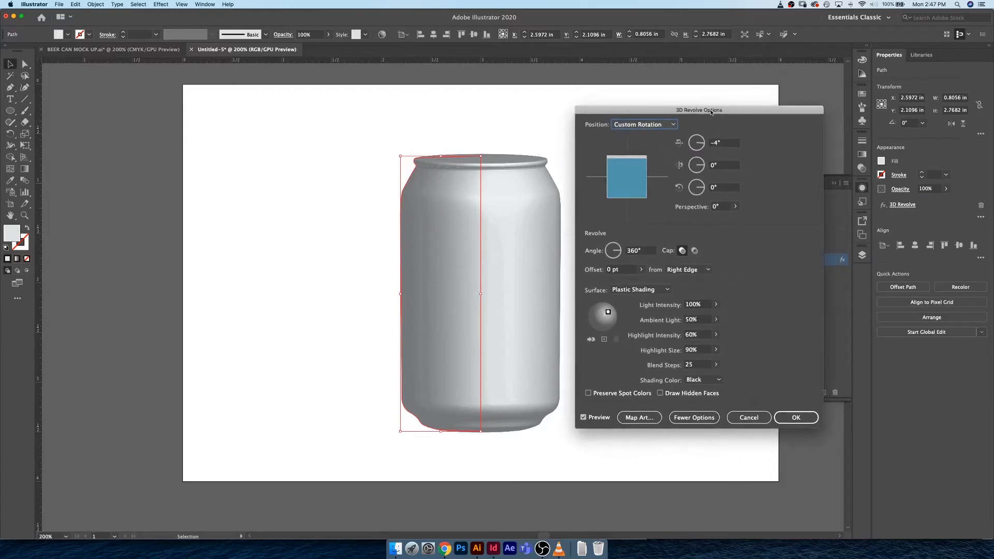
{"action": "left_click", "coordinate": [697, 366]}
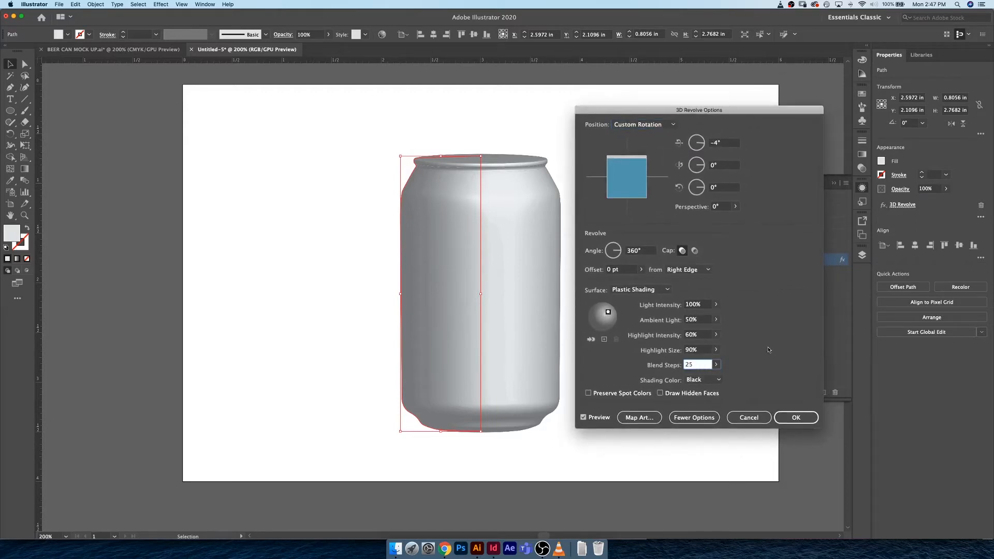
{"action": "key", "text": "shift+Up"}
{"action": "key", "text": "shift+Up"}
Try the Diffuse Shading surface on the can and switch back to Plastic Shading.
{"action": "left_click", "coordinate": [648, 293]}
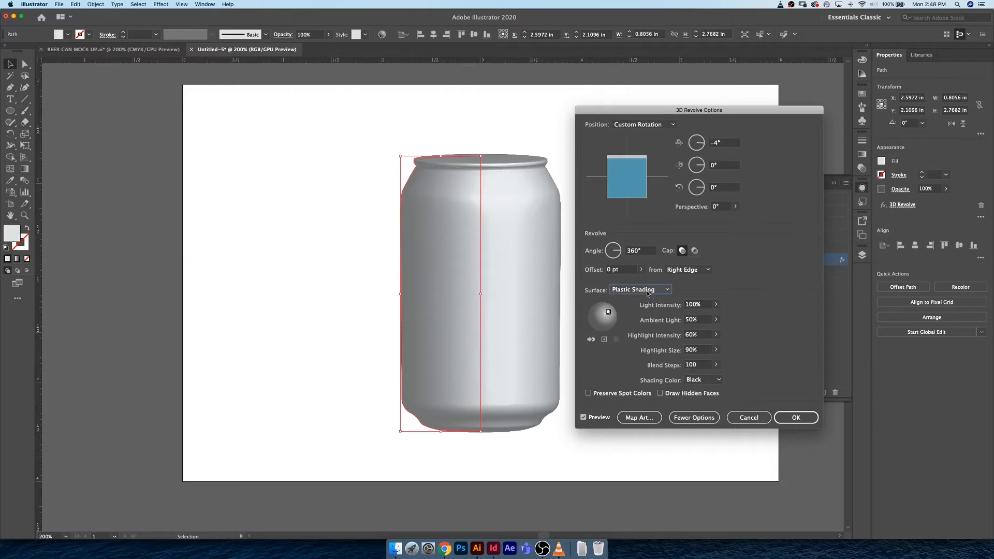
{"action": "left_click", "coordinate": [648, 292]}
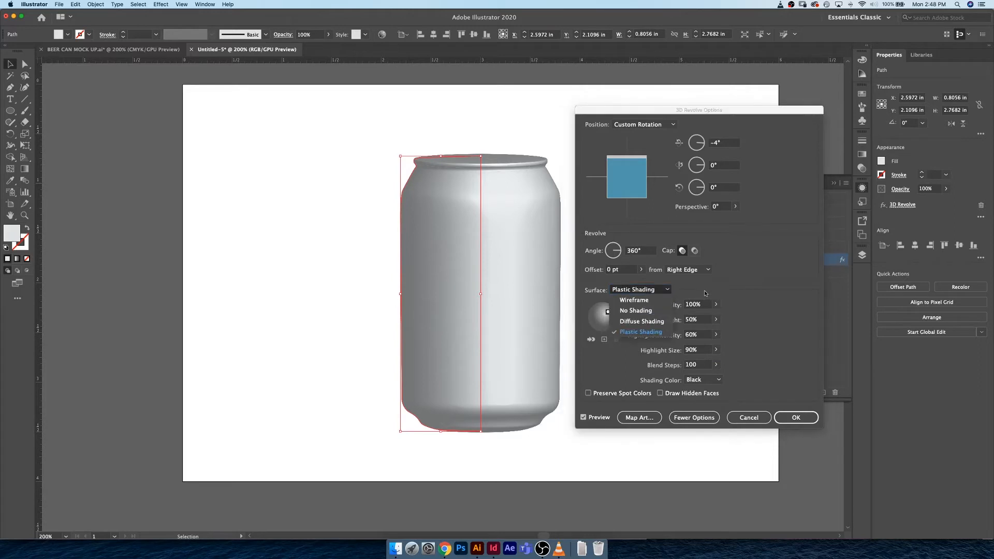
{"action": "left_click", "coordinate": [645, 322]}
{"action": "left_click", "coordinate": [651, 294]}
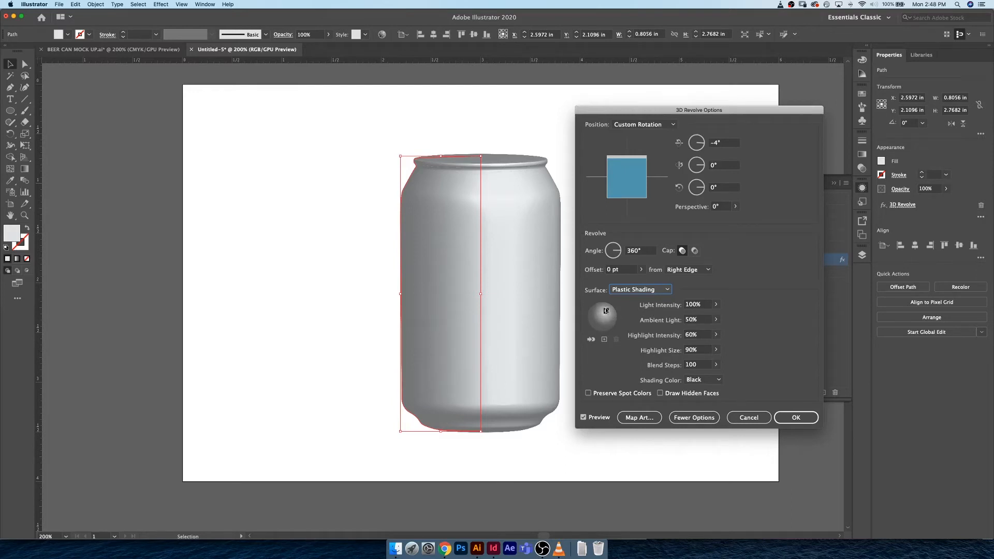
Adjust the existing light's position on the shading sphere and add a second light near the sphere's left edge.
{"action": "left_click", "coordinate": [607, 312]}
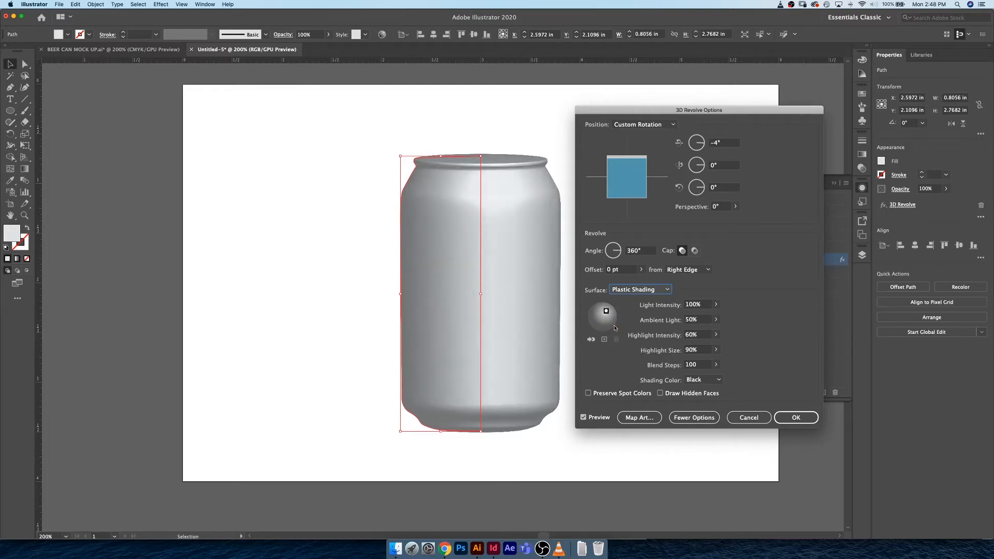
{"action": "left_click_drag", "start_coordinate": [607, 311], "coordinate": [609, 313]}
{"action": "left_click", "coordinate": [607, 312]}
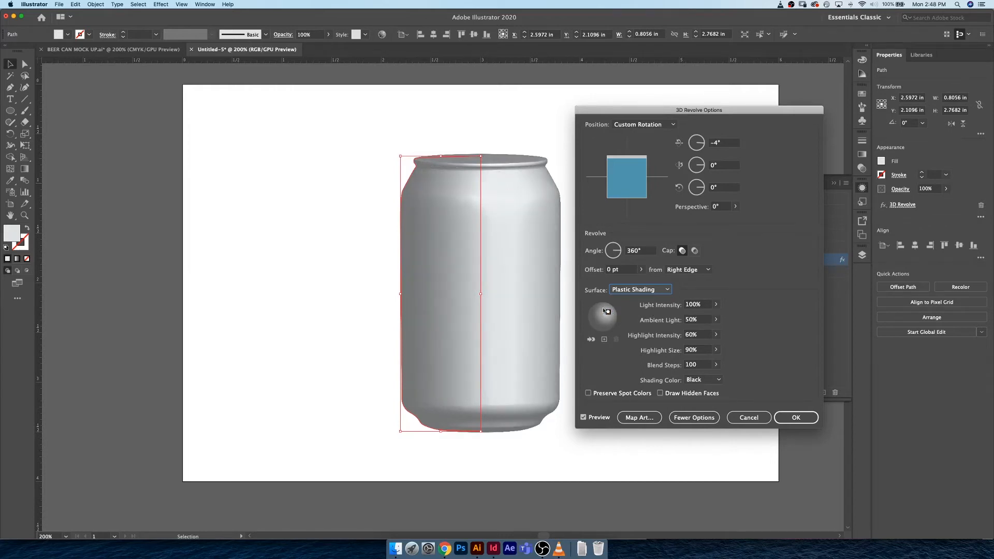
{"action": "left_click", "coordinate": [605, 341]}
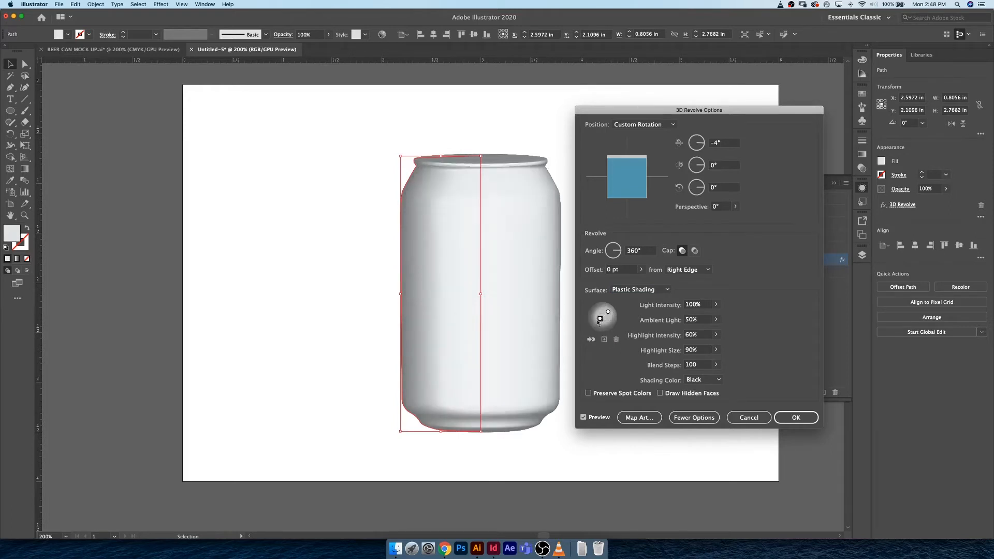
{"action": "left_click_drag", "start_coordinate": [598, 322], "coordinate": [597, 324]}
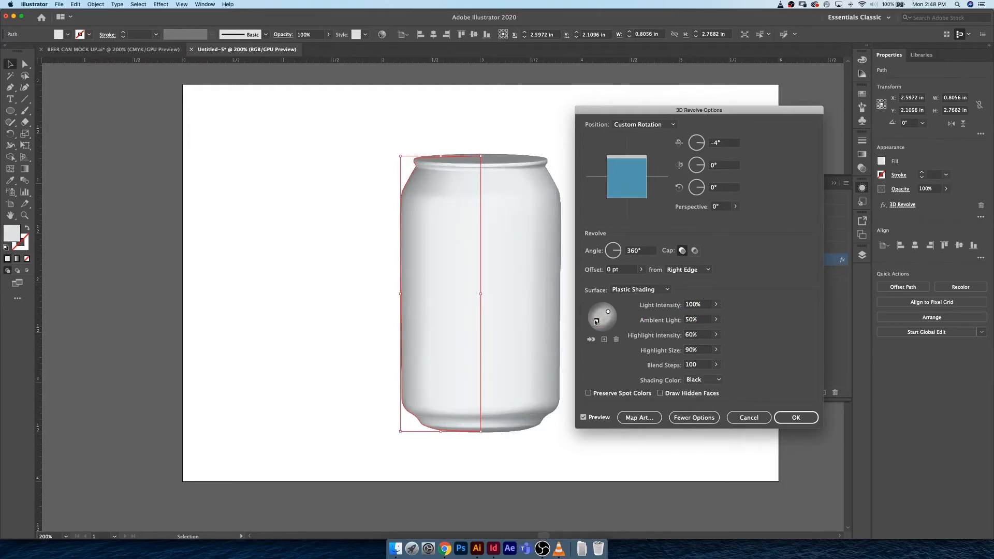
{"action": "left_click_drag", "start_coordinate": [597, 322], "coordinate": [593, 318]}
Lower the second light's intensity to 20%.
{"action": "left_click", "coordinate": [705, 305]}
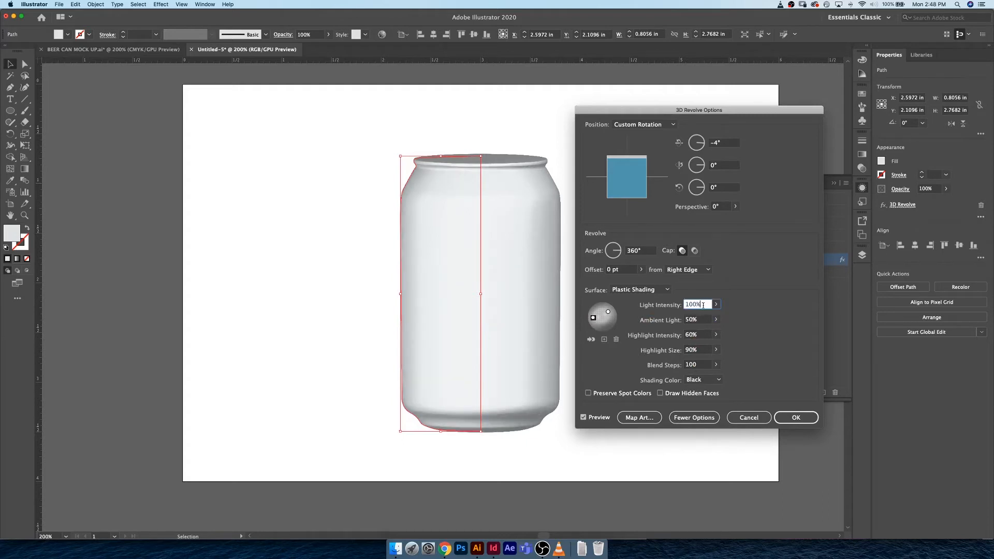
{"action": "key", "text": "shift+Down"}
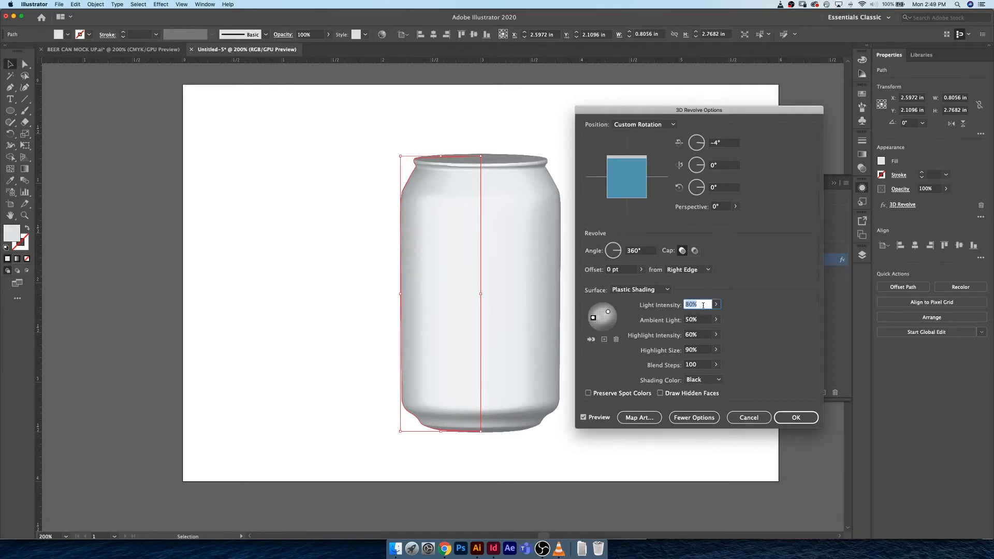
{"action": "key", "text": "shift+Down"}
{"action": "key", "text": "shift+Down"}
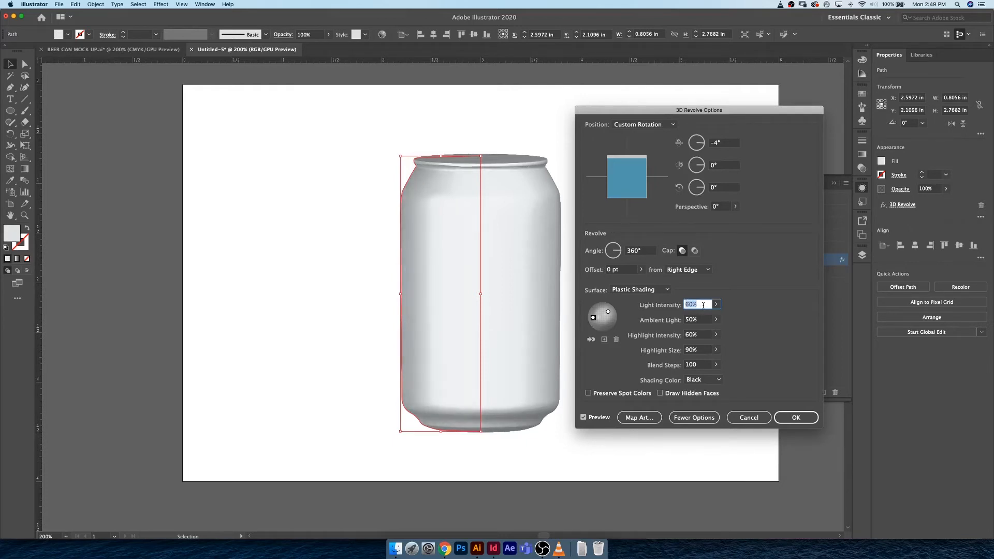
{"action": "key", "text": "shift+Down"}
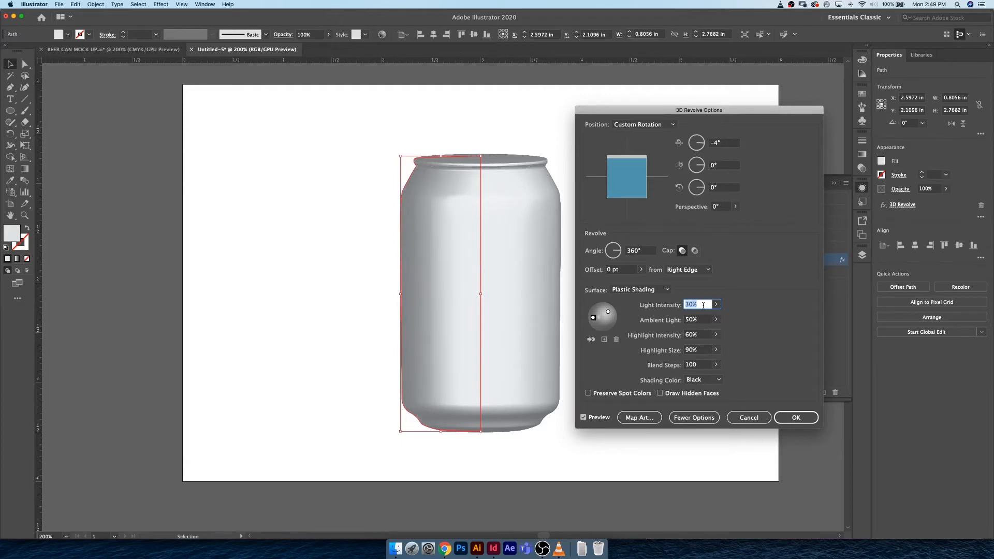
{"action": "key", "text": "shift+Down"}
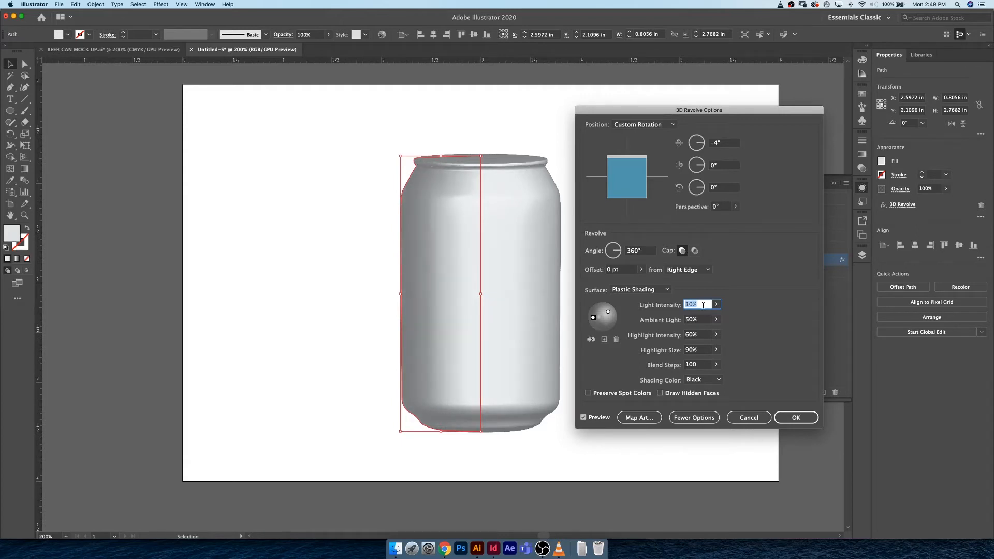
{"action": "key", "text": "shift+Down"}
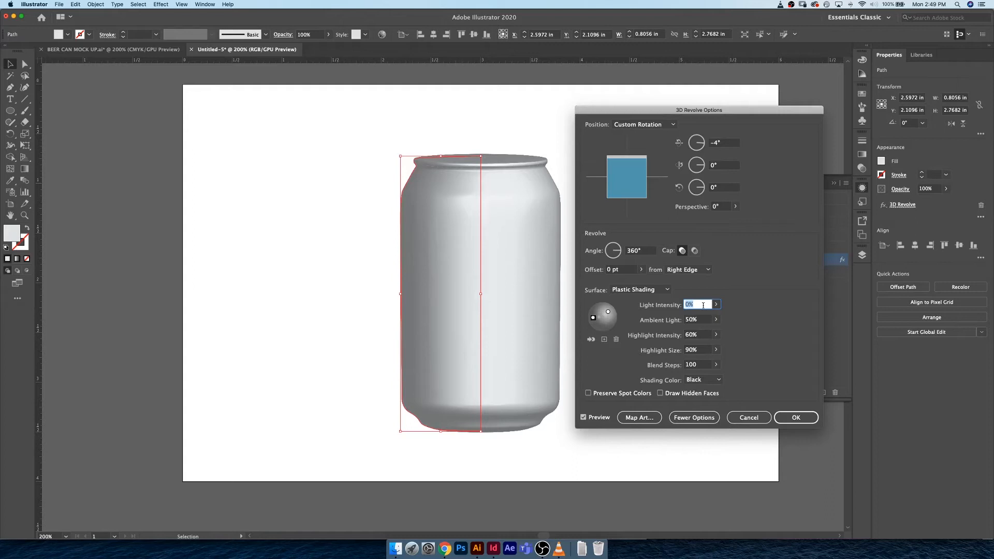
{"action": "key", "text": "shift+Up"}
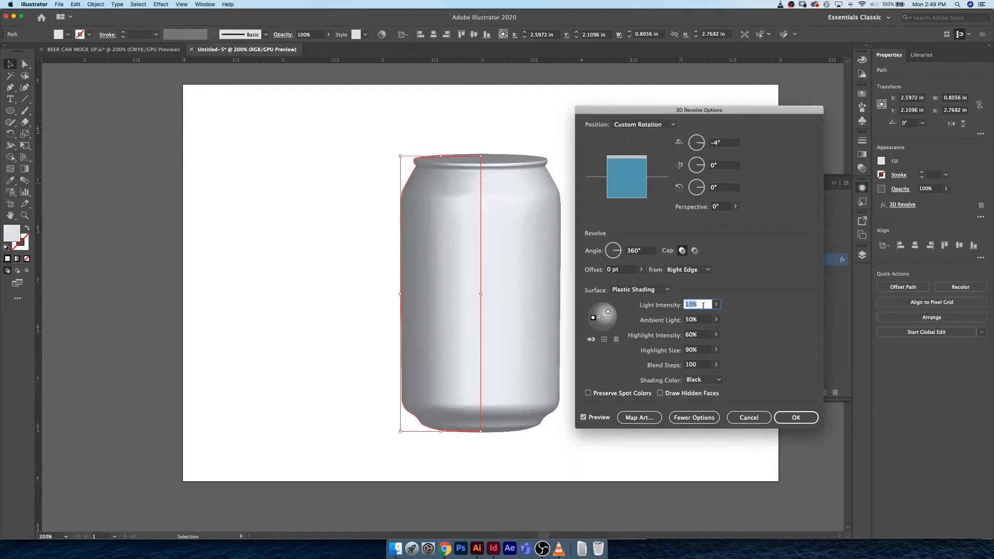
{"action": "key", "text": "shift+Up"}
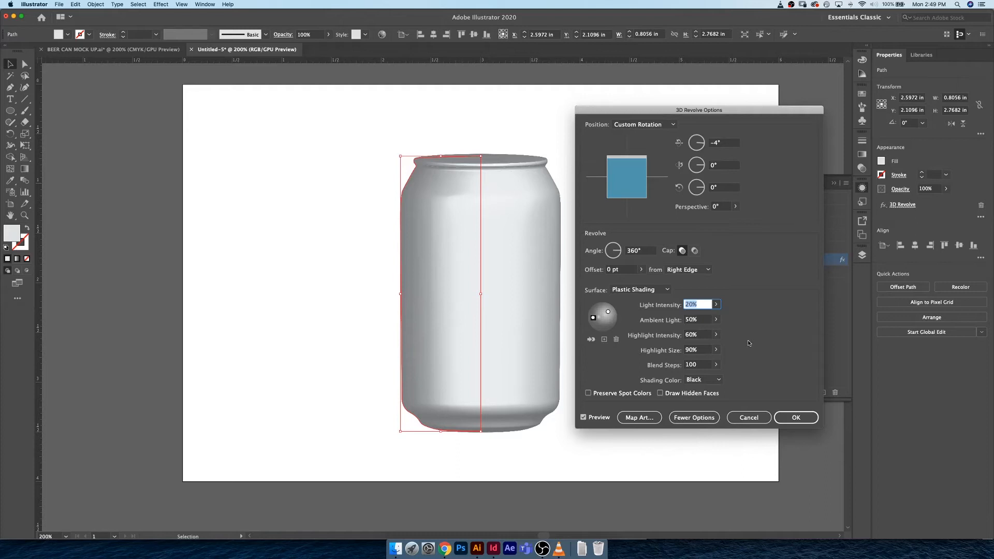
Try darker ambient light values on the can and settle on 40%.
{"action": "left_click", "coordinate": [699, 320]}
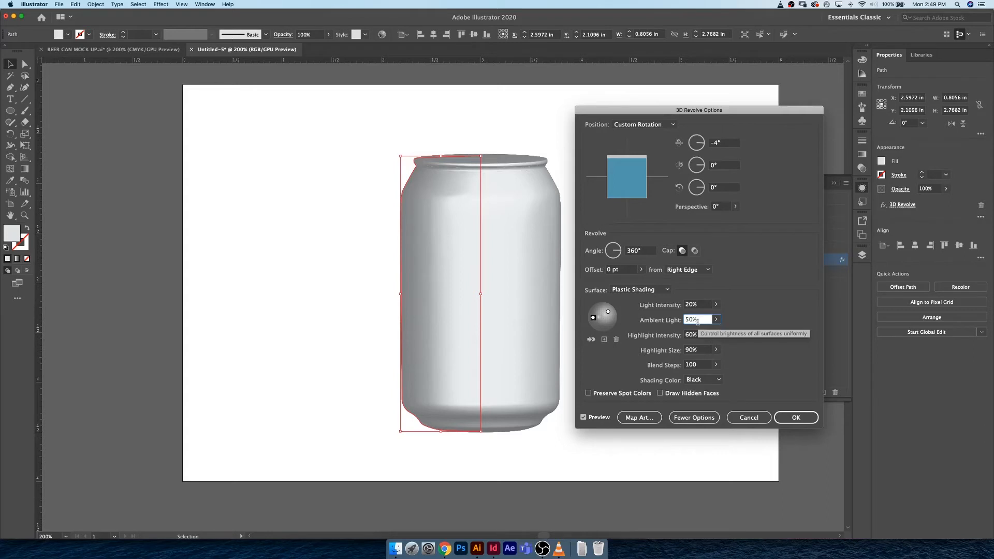
{"action": "key", "text": "shift+Down"}
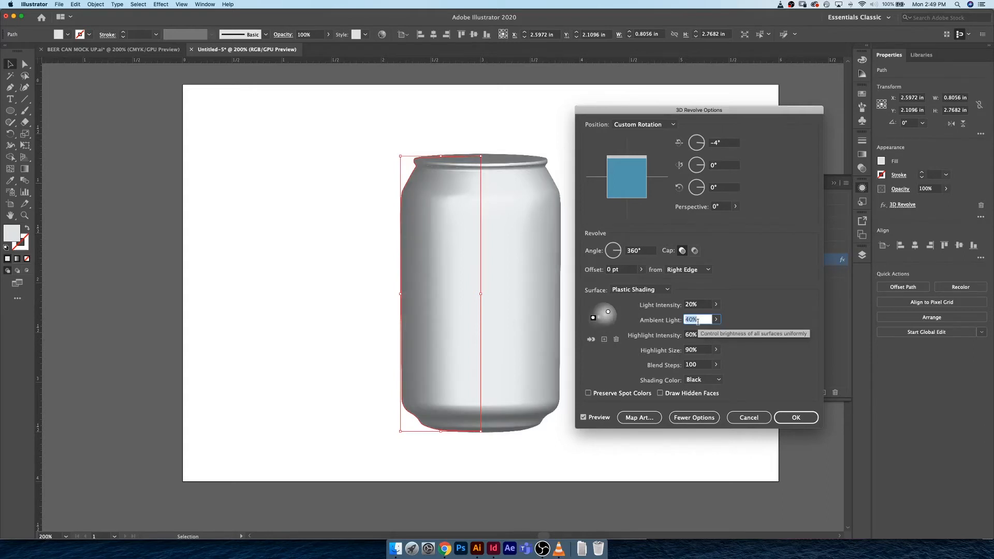
{"action": "key", "text": "shift+Down"}
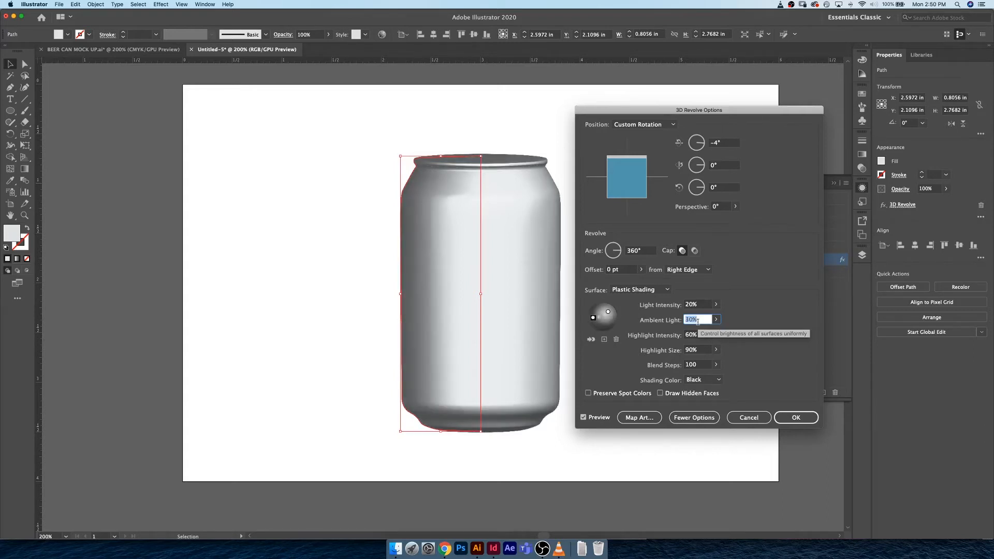
{"action": "key", "text": "shift+Up"}
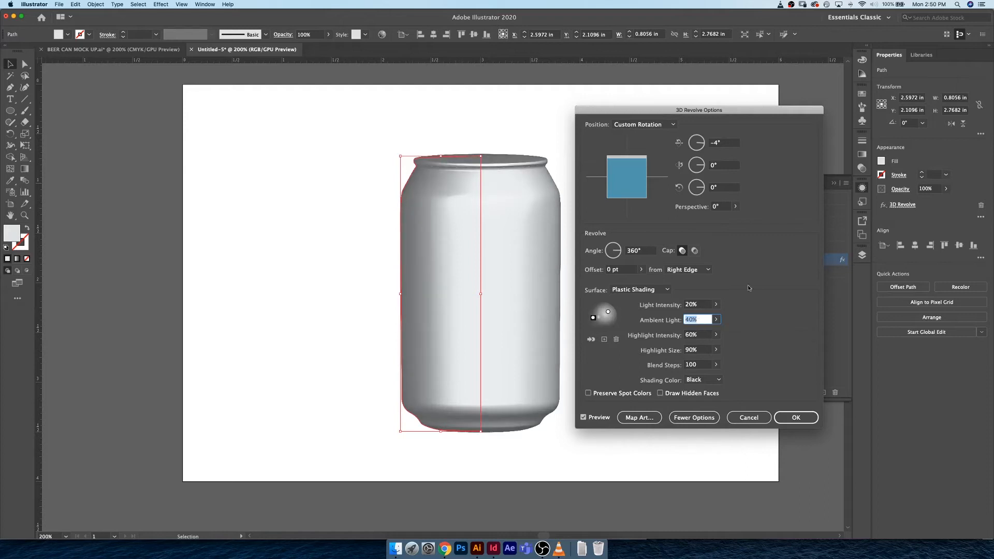
{"action": "left_click", "coordinate": [707, 337]}
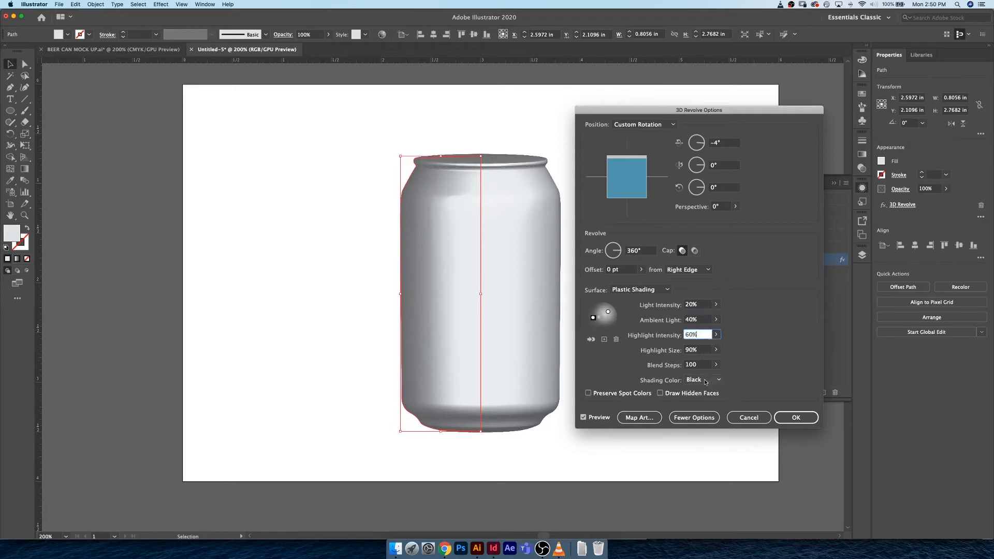
Add a third light near the upper edge of the shading sphere and set the ambient light to 50%.
{"action": "left_click", "coordinate": [605, 341]}
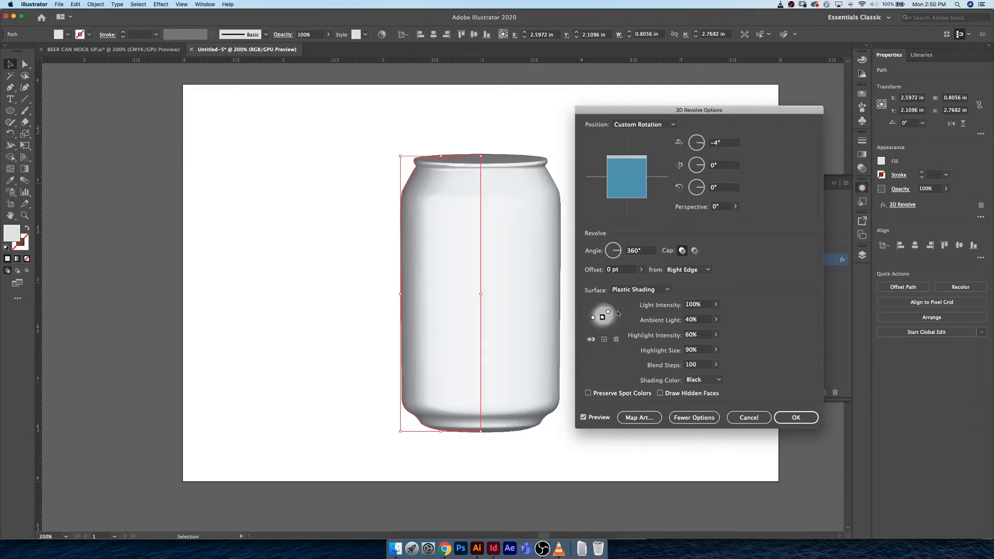
{"action": "left_click_drag", "start_coordinate": [604, 316], "coordinate": [608, 303]}
{"action": "left_click", "coordinate": [702, 321]}
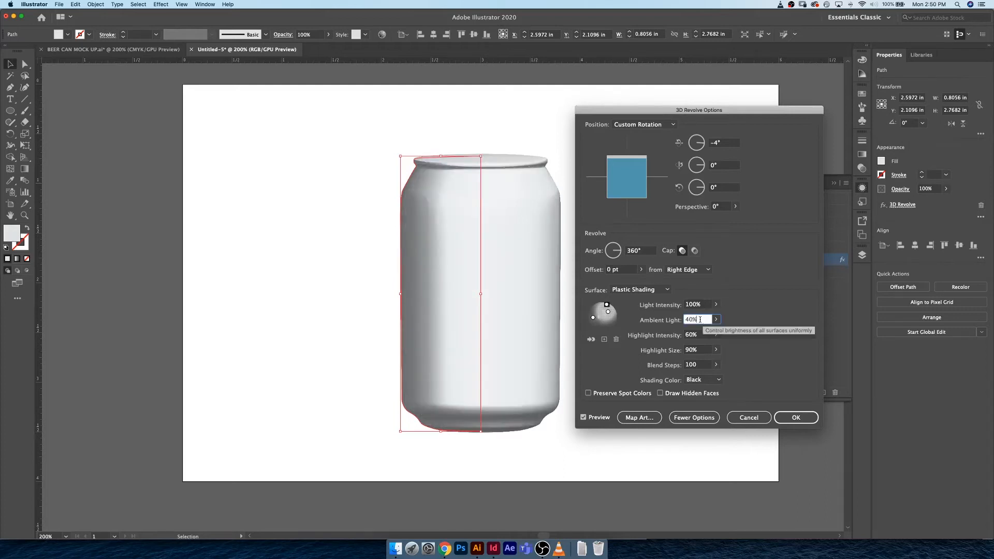
{"action": "key", "text": "shift+Down"}
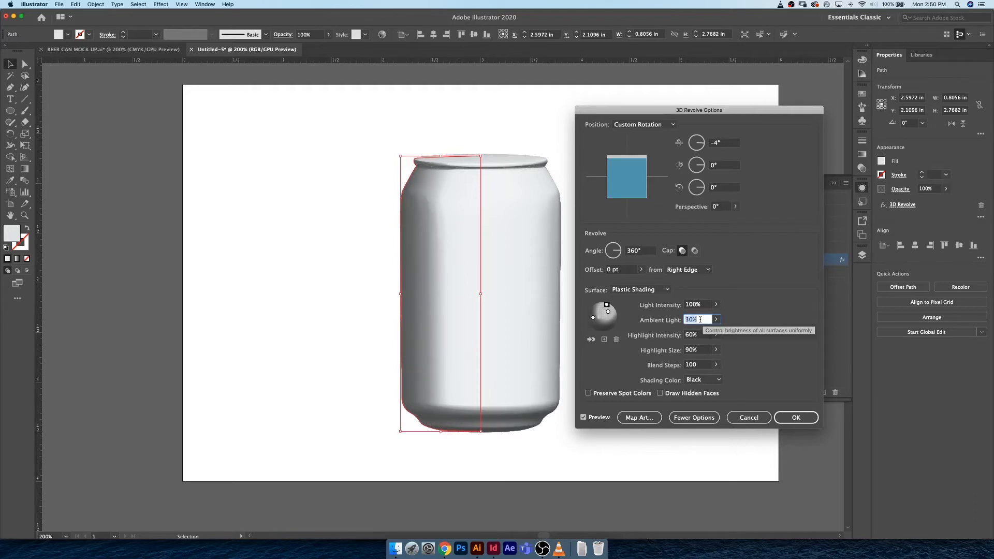
{"action": "key", "text": "shift+Down"}
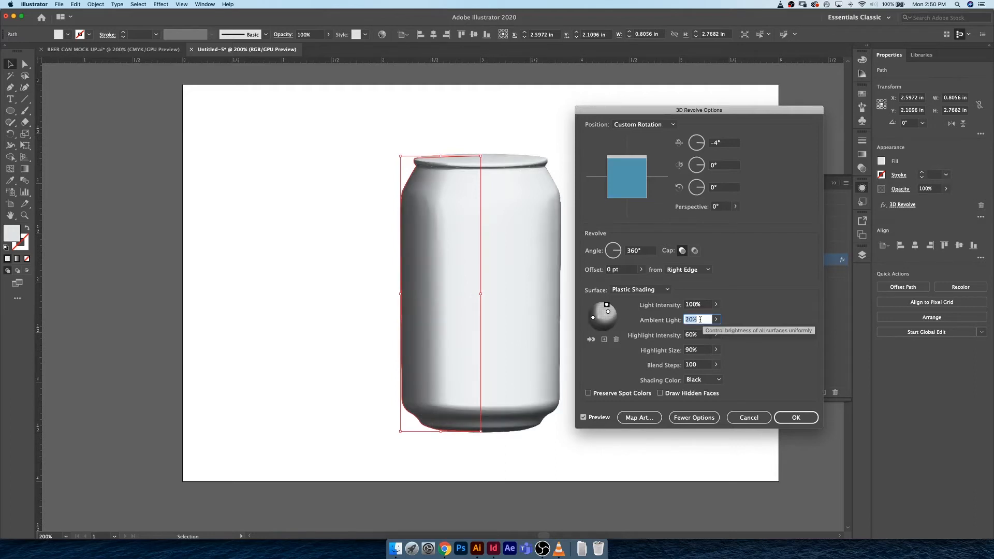
{"action": "key", "text": "shift+Down"}
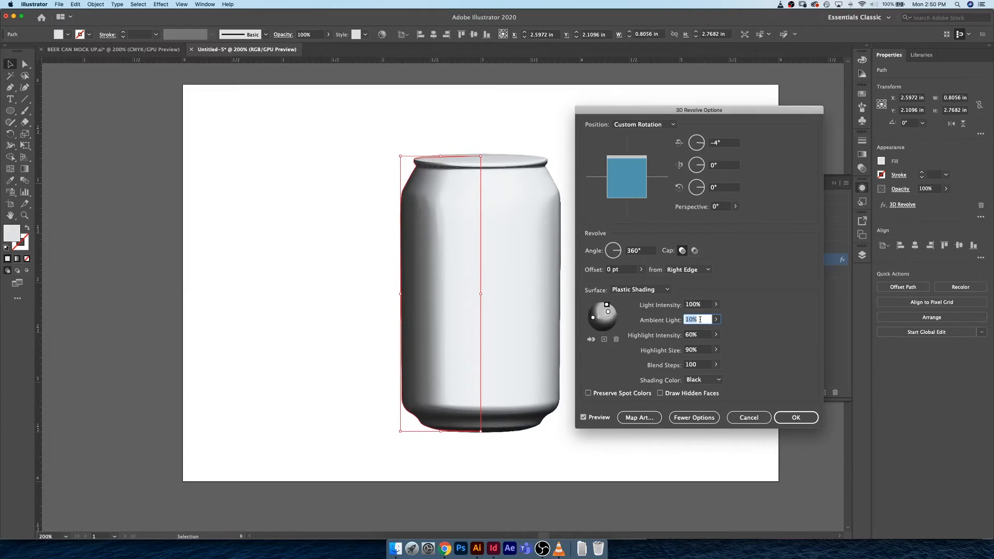
{"action": "key", "text": "shift+Up"}
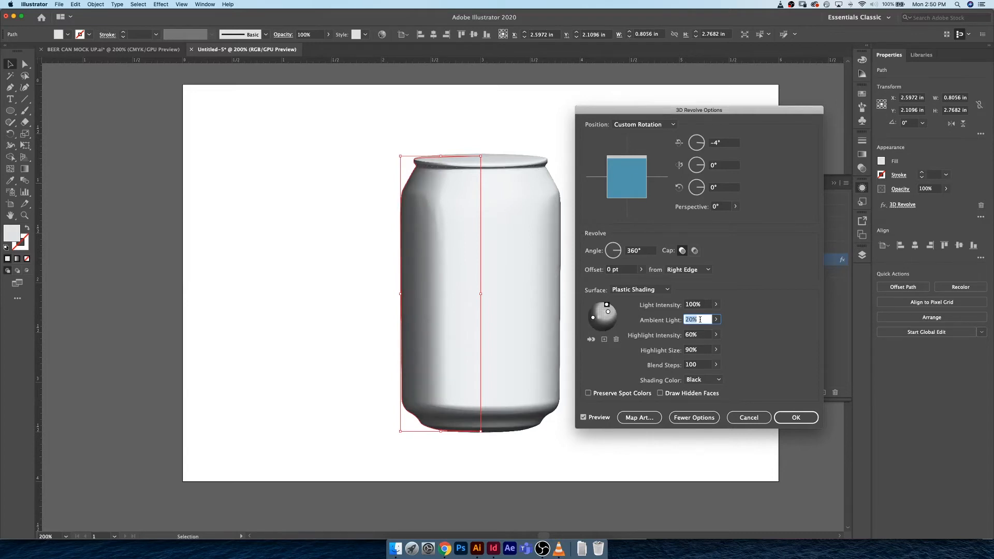
{"action": "key", "text": "shift+Up"}
{"action": "key", "text": "shift+Up"}
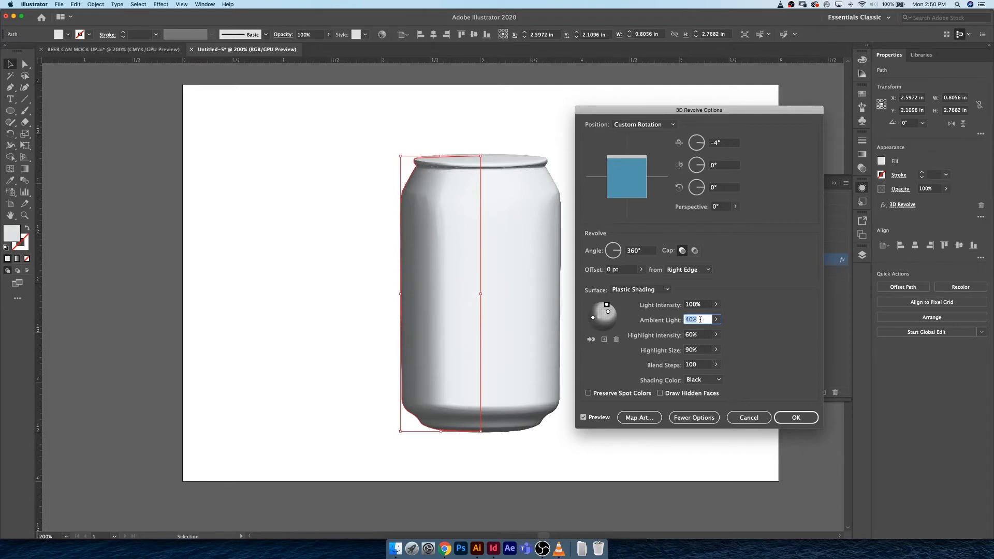
{"action": "key", "text": "shift+Up"}
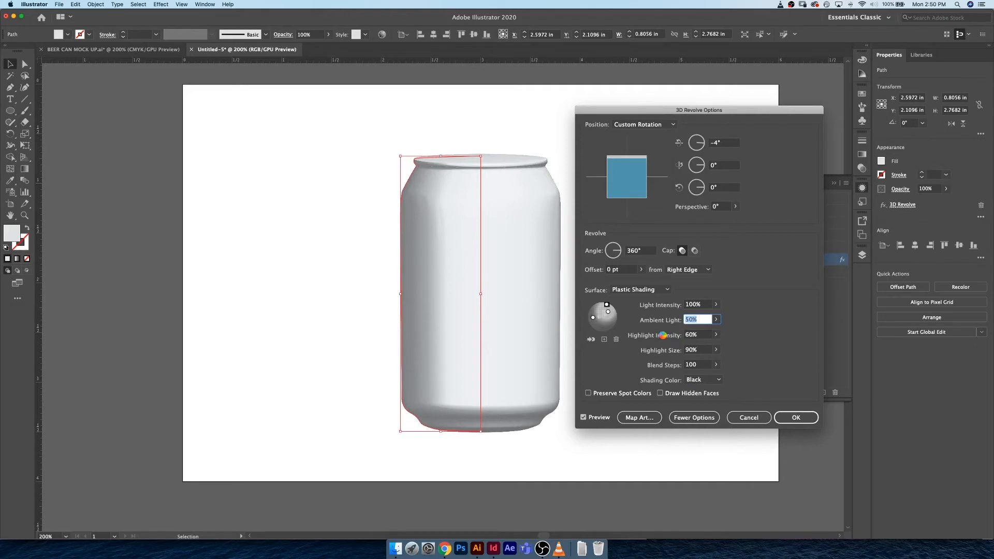
Lower the can's highlight intensity to 20%.
{"action": "key", "text": "Tab"}
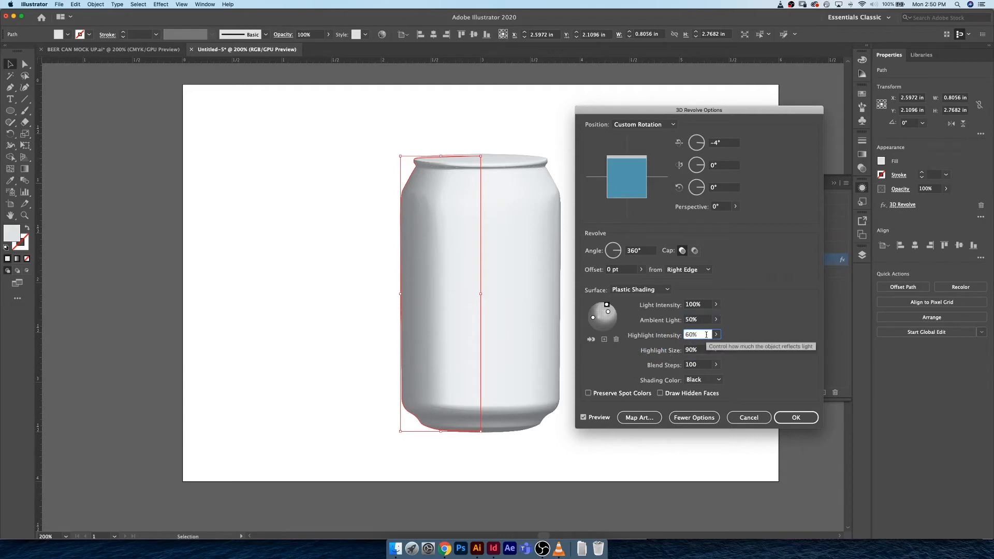
{"action": "key", "text": "shift+Down"}
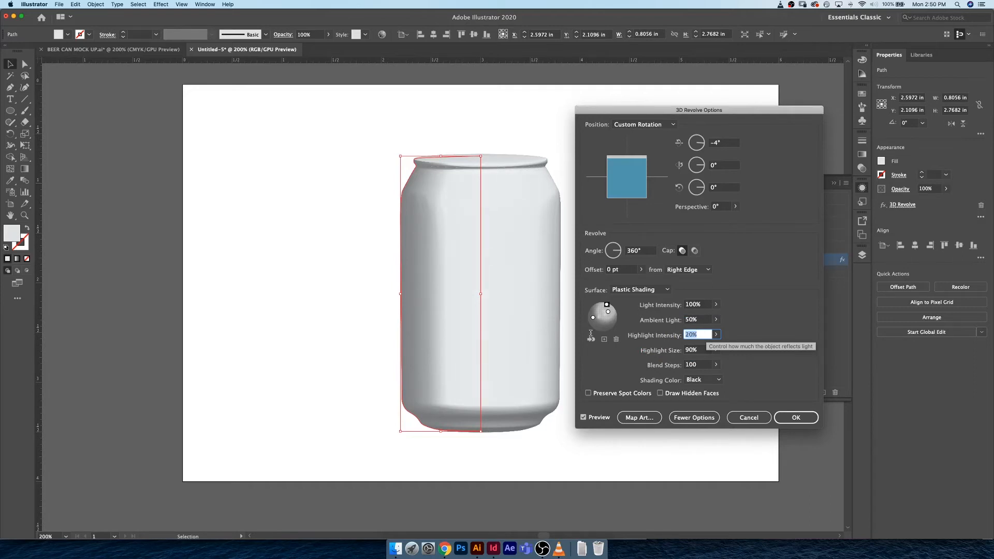
Lower the can's highlight intensity to 7%.
{"action": "key", "text": "shift+Down"}
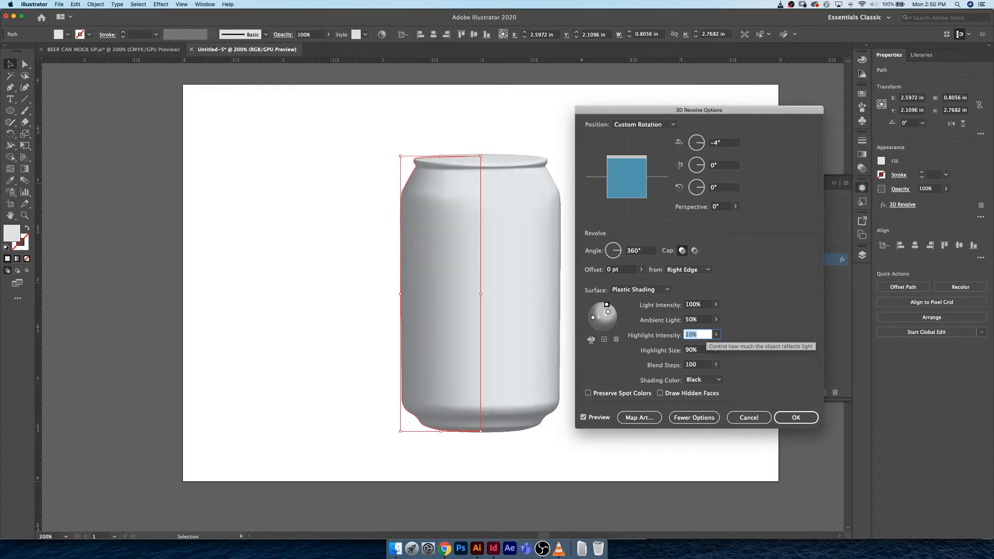
{"action": "key", "text": "shift+Down"}
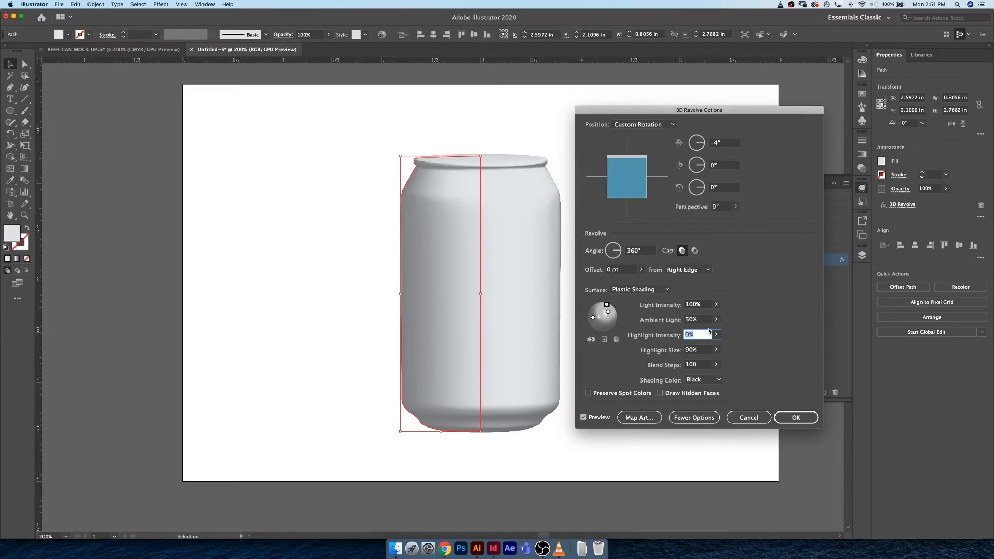
{"action": "key", "text": "Up"}
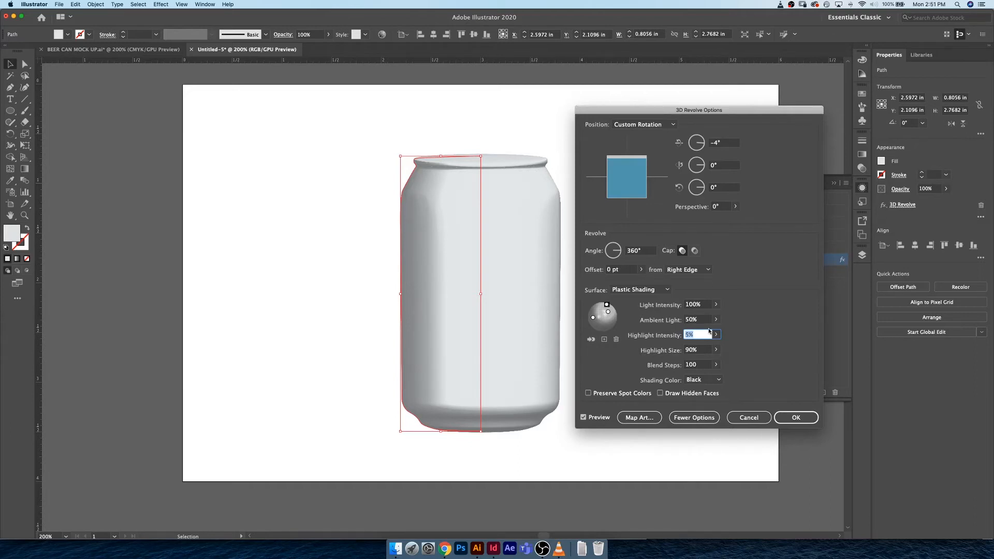
{"action": "key", "text": "Up"}
{"action": "key", "text": "Up"}
Move the 20% light to the left edge of the shading sphere, send it behind the object, and apply the revolve settings.
{"action": "left_click", "coordinate": [593, 317]}
{"action": "left_click_drag", "start_coordinate": [594, 318], "coordinate": [594, 318]}
{"action": "left_click", "coordinate": [591, 341]}
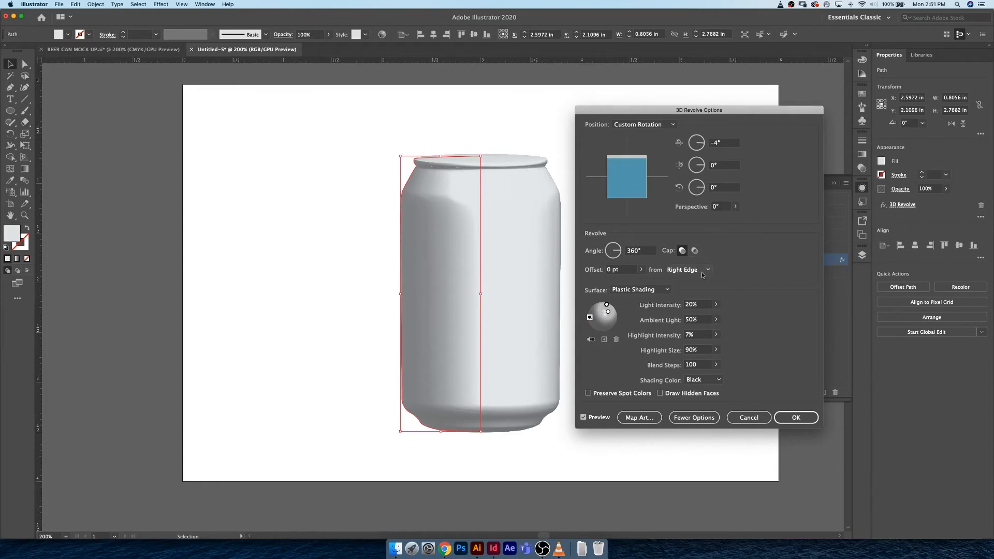
{"action": "left_click", "coordinate": [800, 418]}
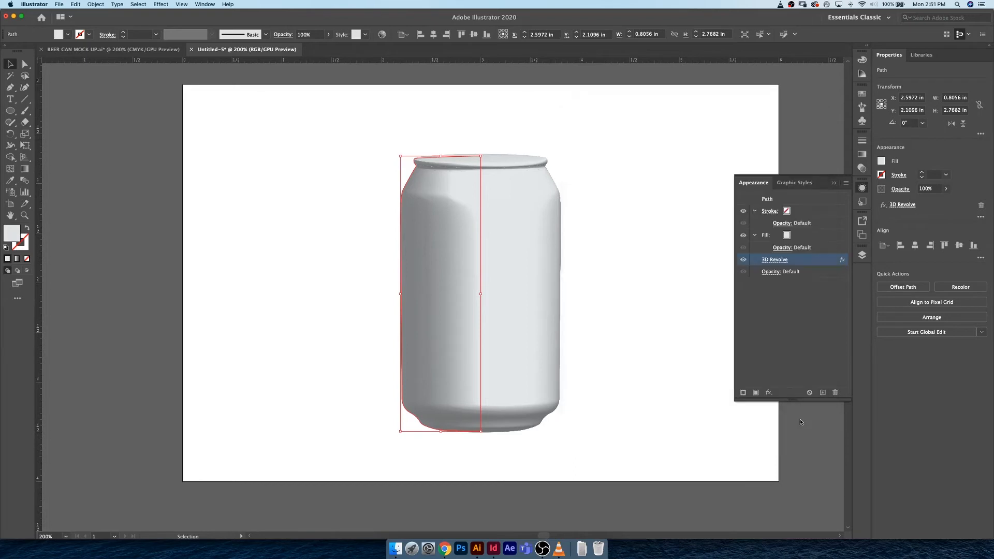
Move the whole can horizontally into the left part of the artboard.
{"action": "left_click", "coordinate": [595, 287]}
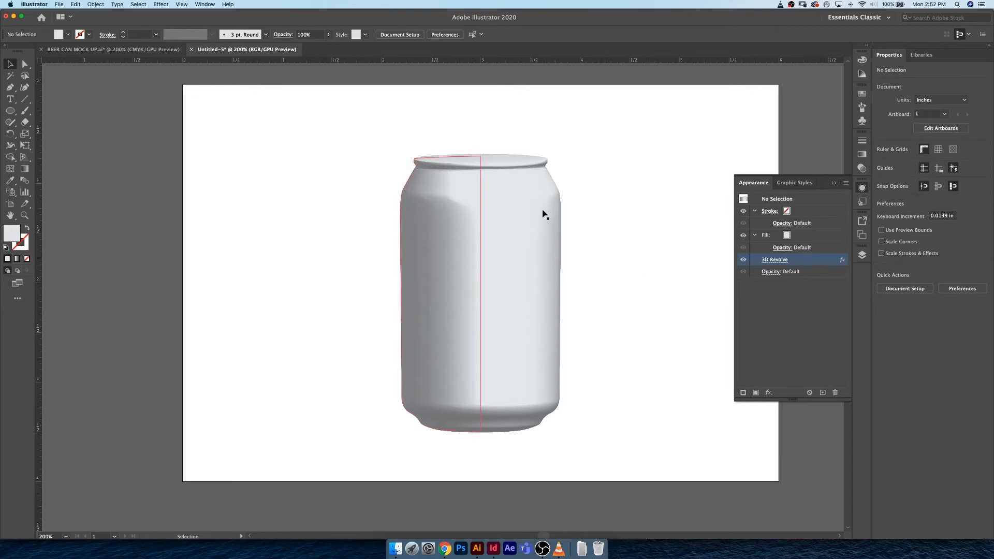
{"action": "left_click", "coordinate": [515, 229]}
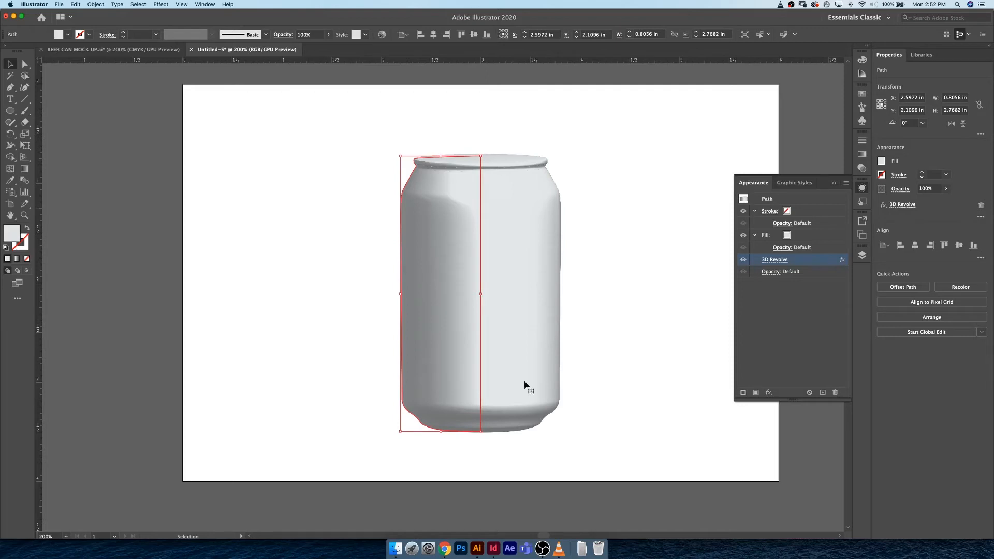
{"action": "key", "text": "super+1"}
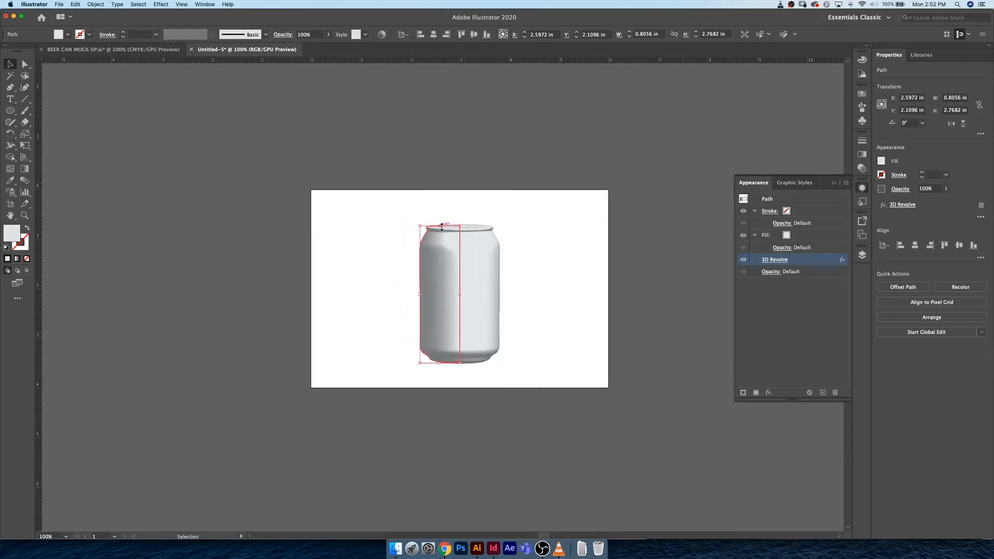
{"action": "left_click_drag", "start_coordinate": [442, 226], "coordinate": [445, 226]}
{"action": "key", "text": "shift+Left"}
{"action": "key", "text": "shift+Left"}
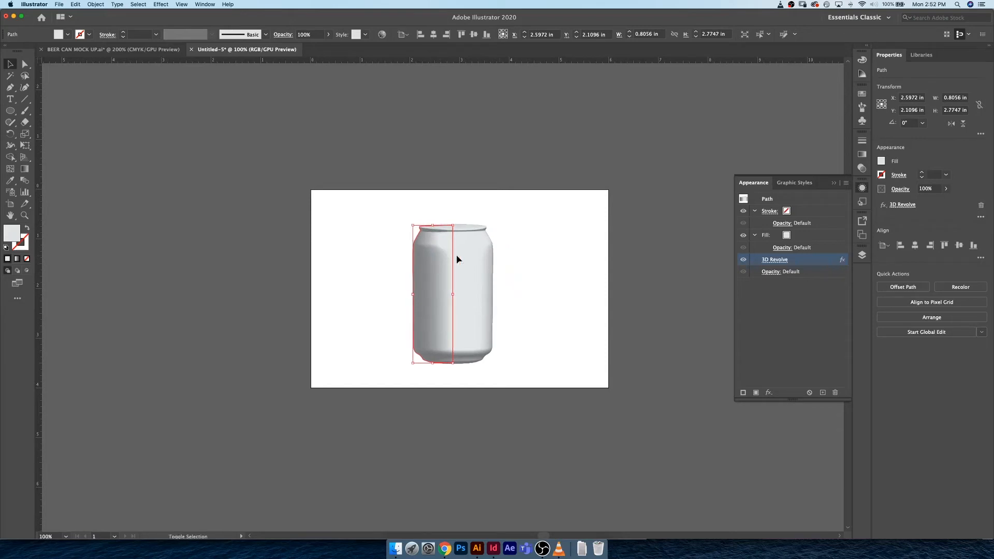
{"action": "key", "text": "shift+Left"}
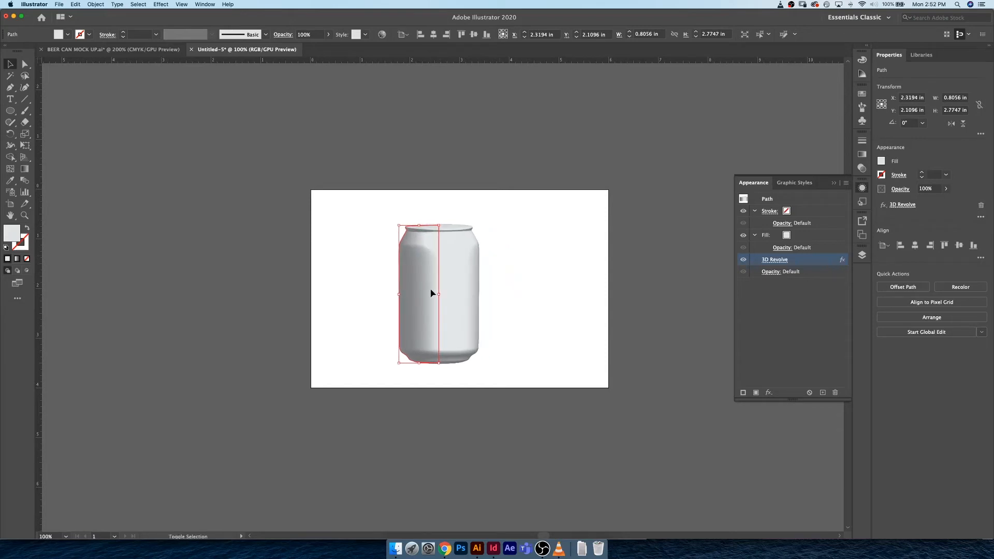
{"action": "key", "text": "shift+Left"}
{"action": "key", "text": "shift+Left"}
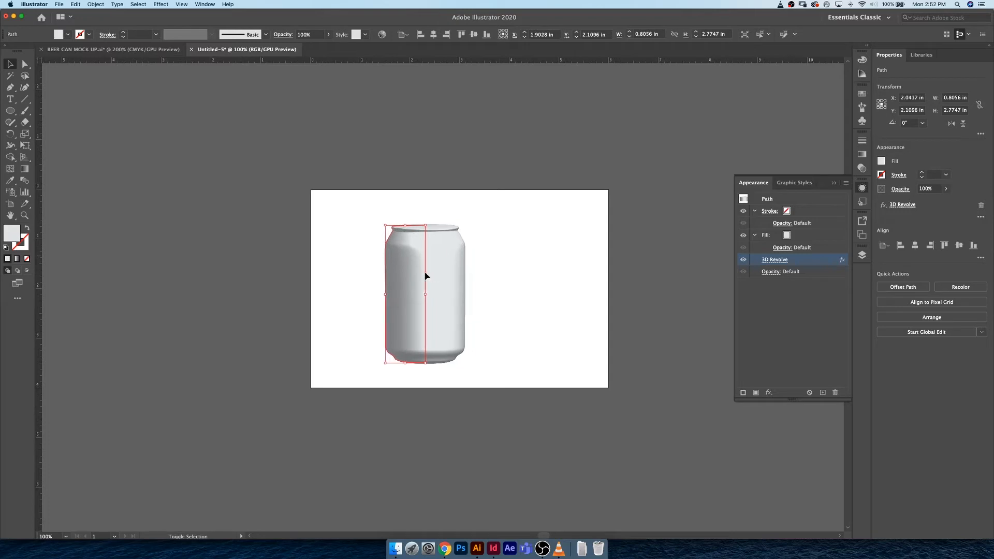
{"action": "key", "text": "shift+Left"}
{"action": "key", "text": "shift+Left"}
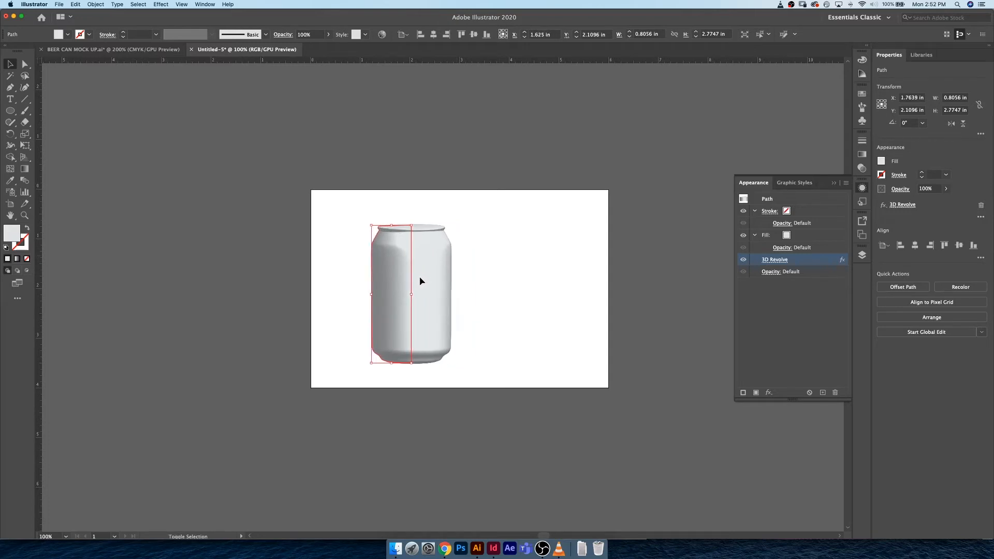
{"action": "key", "text": "shift+Left"}
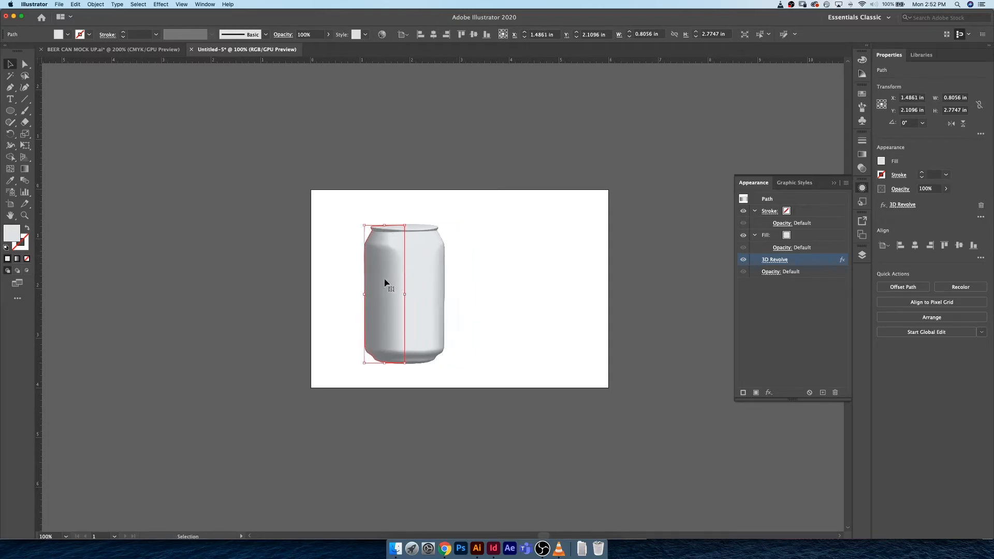
Place a duplicate of the can on the right half of the artboard and hide the original can's path.
{"action": "left_click_drag", "start_coordinate": [405, 280], "coordinate": [506, 230]}
{"action": "left_click", "coordinate": [375, 259]}
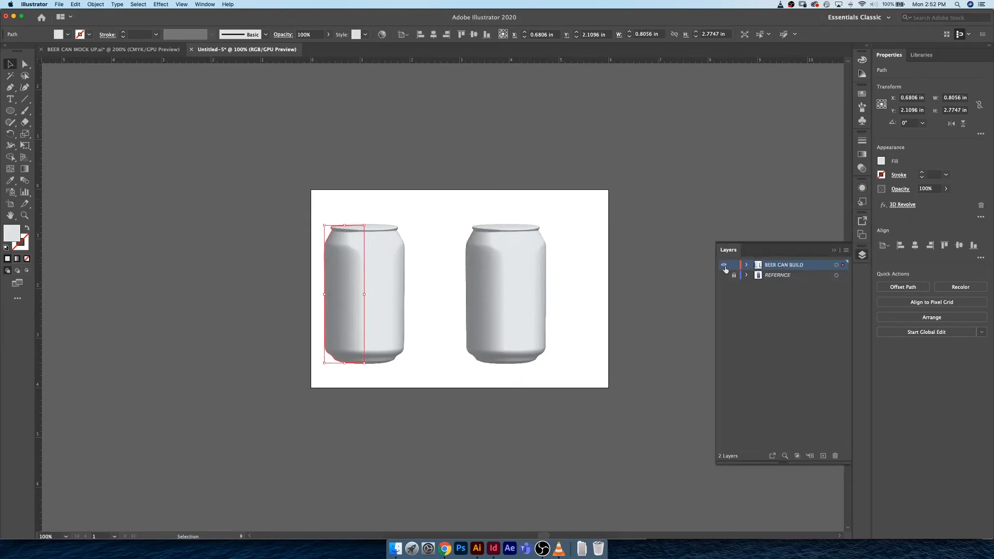
{"action": "left_click", "coordinate": [746, 265]}
{"action": "left_click", "coordinate": [724, 285]}
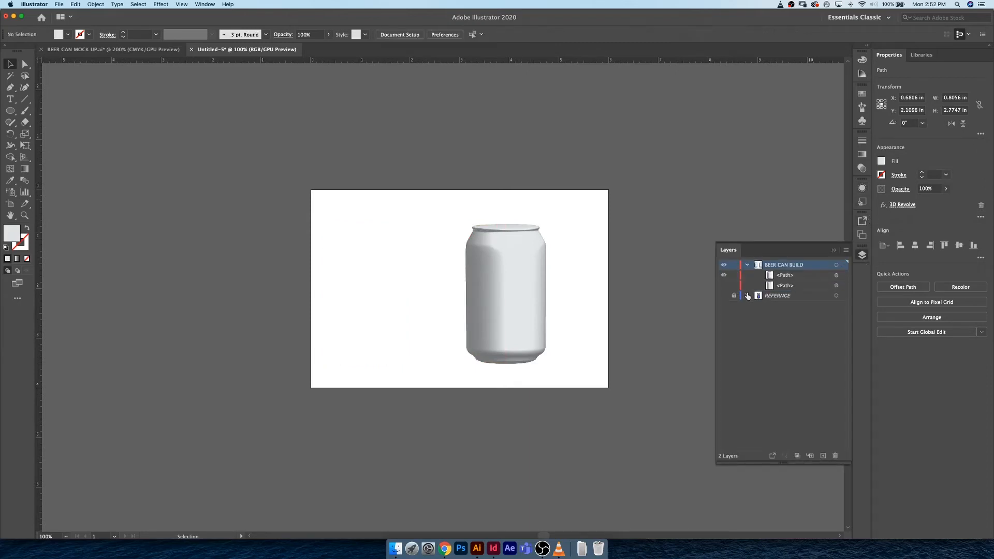
Stretch the duplicate can vertically to about 3.8 in tall and nudge it upward.
{"action": "left_click", "coordinate": [487, 226]}
{"action": "left_click_drag", "start_coordinate": [487, 227], "coordinate": [495, 204]}
{"action": "key", "text": "Up"}
{"action": "key", "text": "Up"}
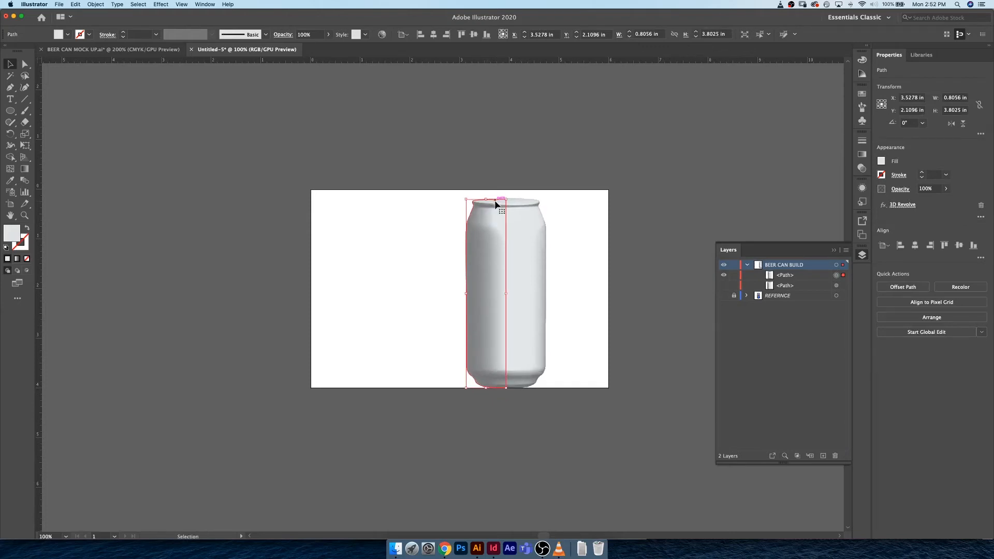
{"action": "key", "text": "Up"}
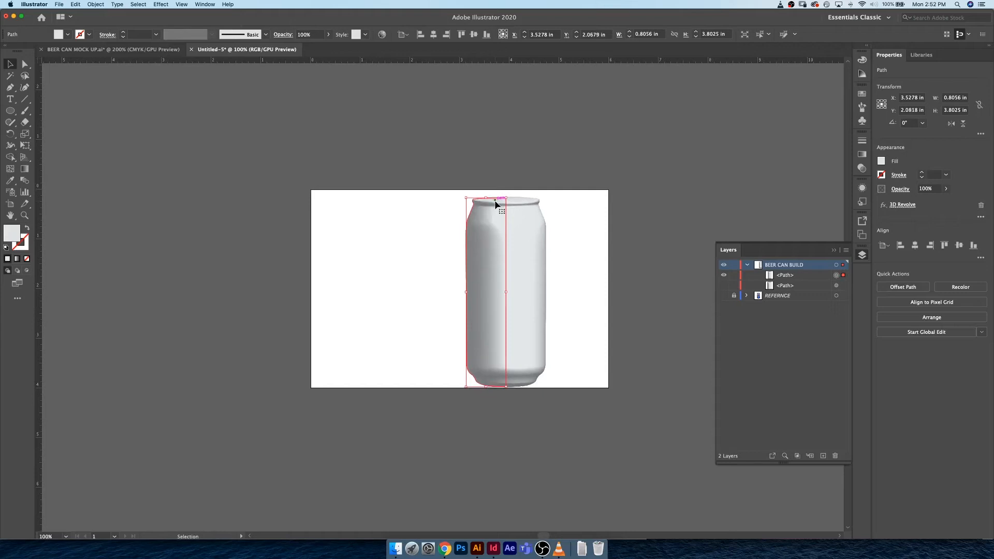
{"action": "key", "text": "Up"}
{"action": "key", "text": "Up"}
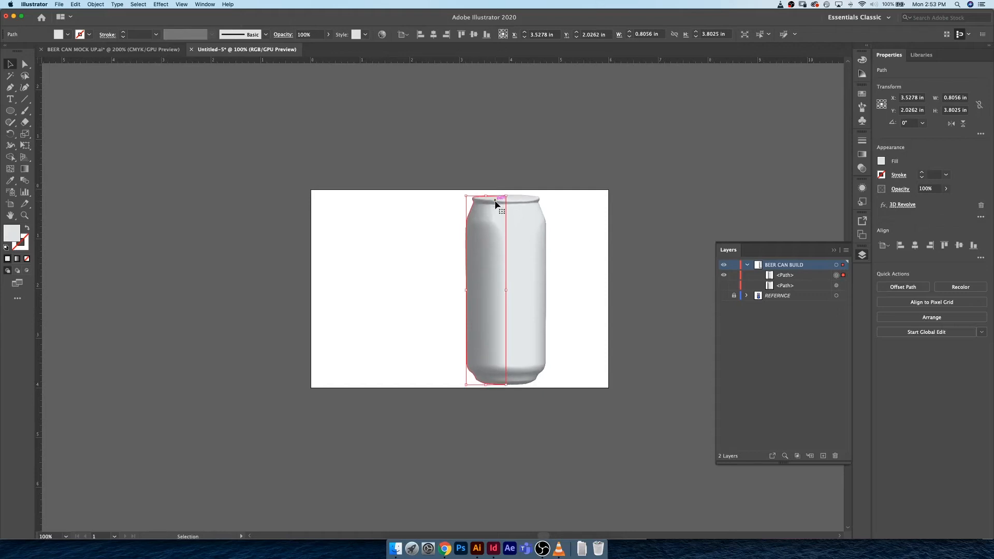
Nudge the tall can down slightly so it sits vertically centred on the artboard, and deselect it.
{"action": "left_click", "coordinate": [184, 362]}
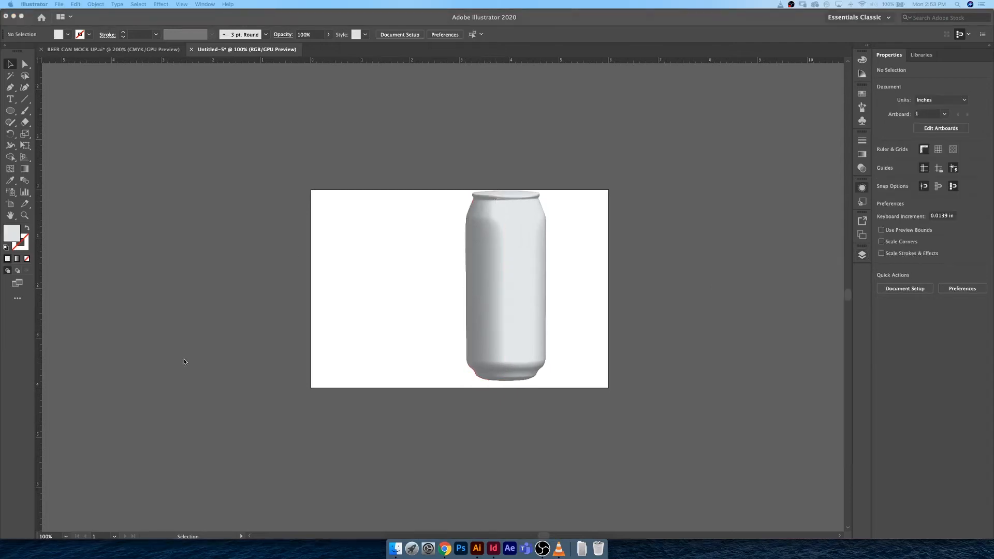
{"action": "key", "text": "shift+F6"}
{"action": "left_click", "coordinate": [522, 294]}
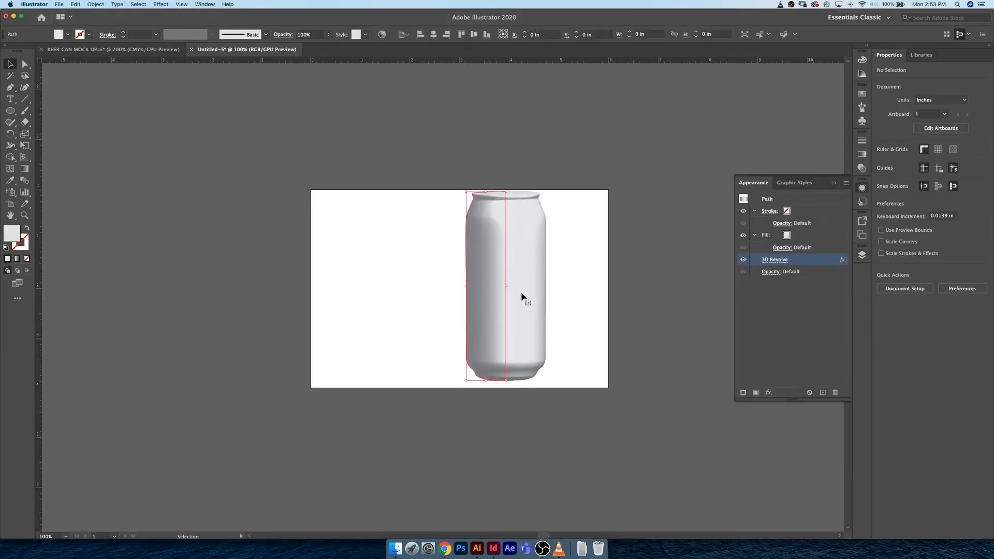
{"action": "key", "text": "Down"}
{"action": "key", "text": "Down"}
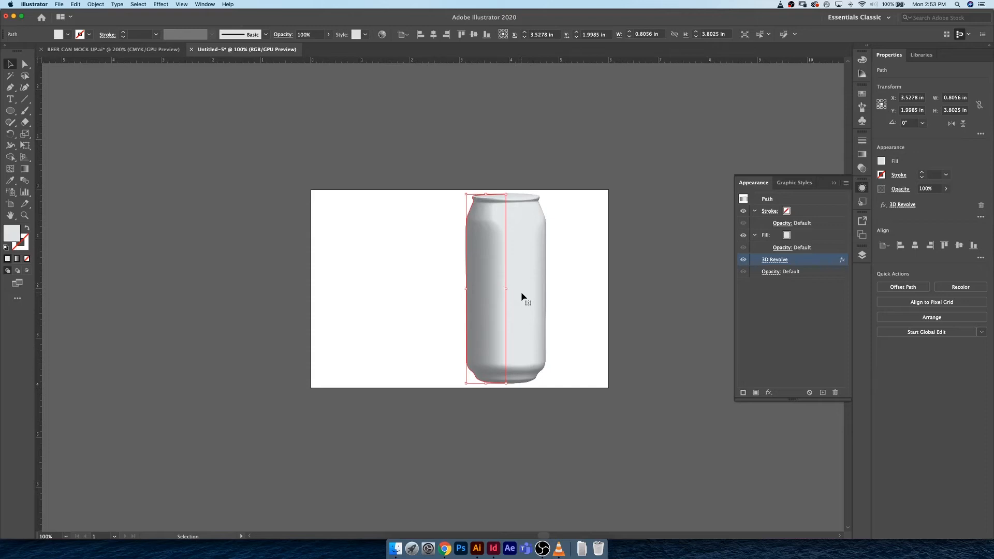
{"action": "left_click", "coordinate": [573, 124]}
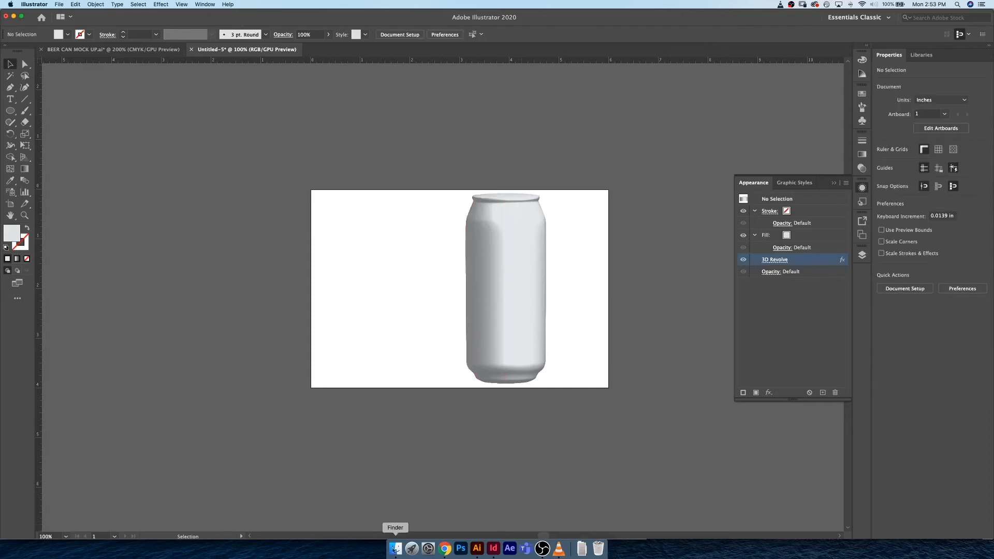
Open BEER LOGOS.ai from the Beer Can Tutorial folder in Finder and copy the leftmost brewery logo.
{"action": "left_click", "coordinate": [395, 549]}
{"action": "left_click", "coordinate": [162, 188]}
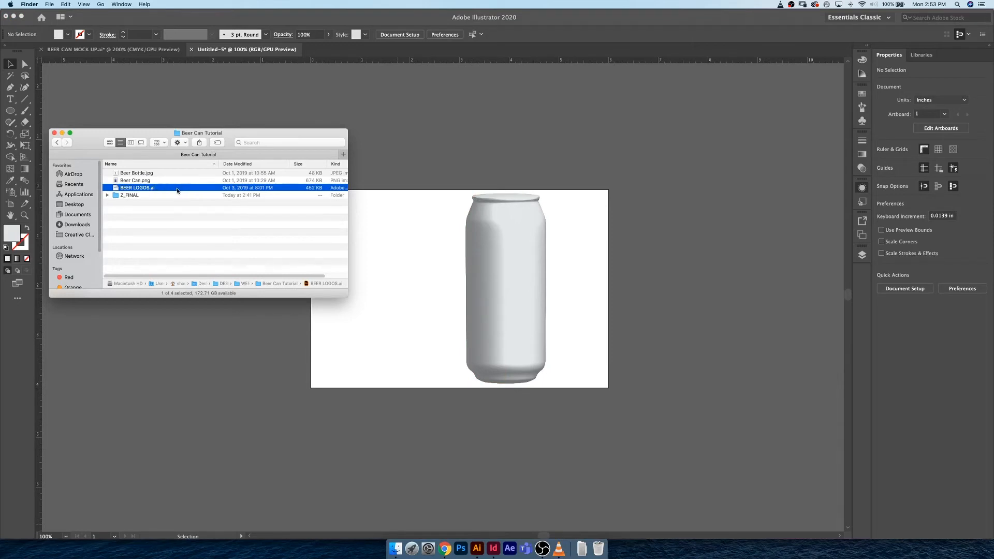
{"action": "double_click", "coordinate": [179, 189]}
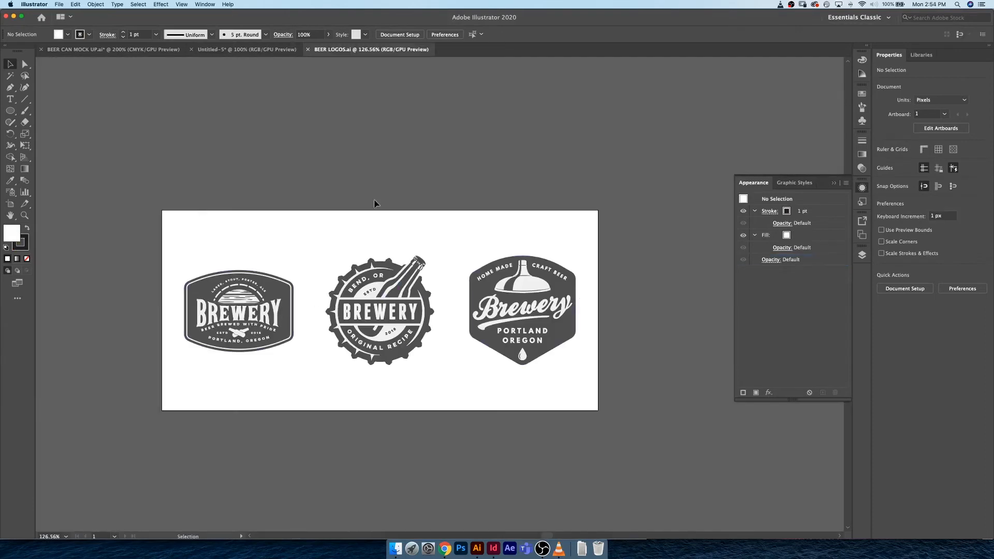
{"action": "left_click", "coordinate": [290, 311]}
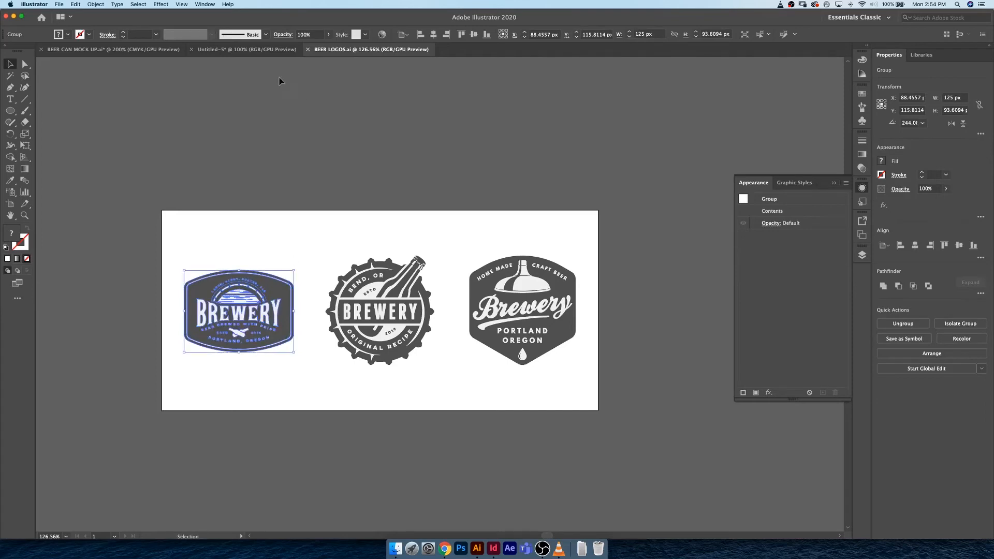
Paste the brewery logo into the can document and move it into the empty area left of the can.
{"action": "left_click", "coordinate": [247, 49]}
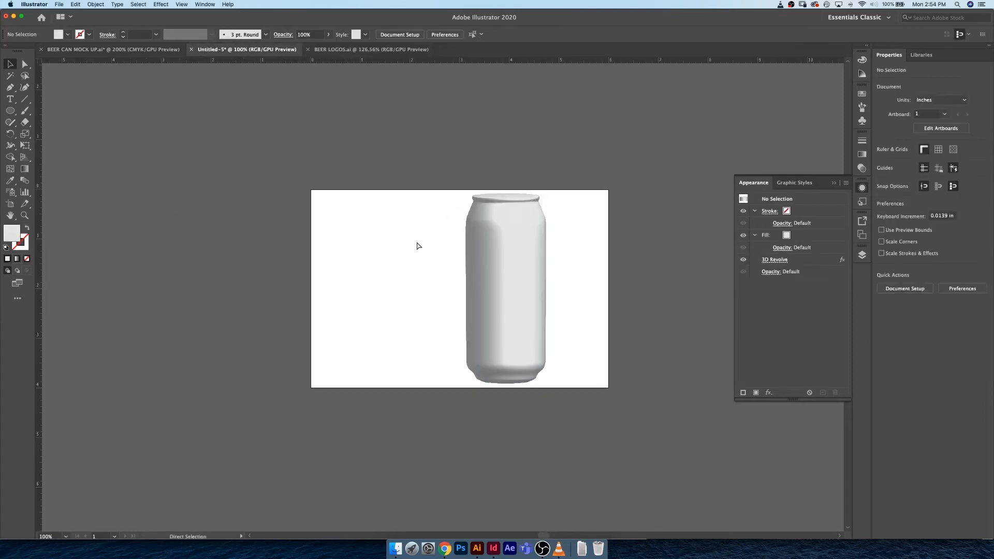
{"action": "key", "text": "cmd+v"}
{"action": "left_click_drag", "start_coordinate": [472, 280], "coordinate": [438, 277]}
{"action": "key", "text": "shift+Left"}
{"action": "key", "text": "shift+Left"}
{"action": "key", "text": "shift+Left"}
{"action": "key", "text": "shift+Left"}
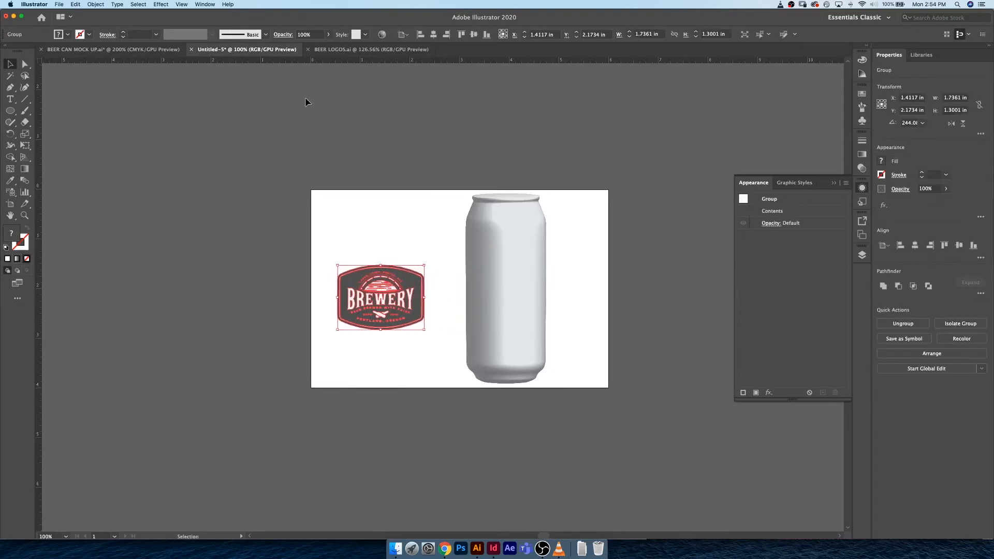
Display the Symbols collection as a separate floating palette beside the artboard and enlarge it.
{"action": "left_click", "coordinate": [201, 4]}
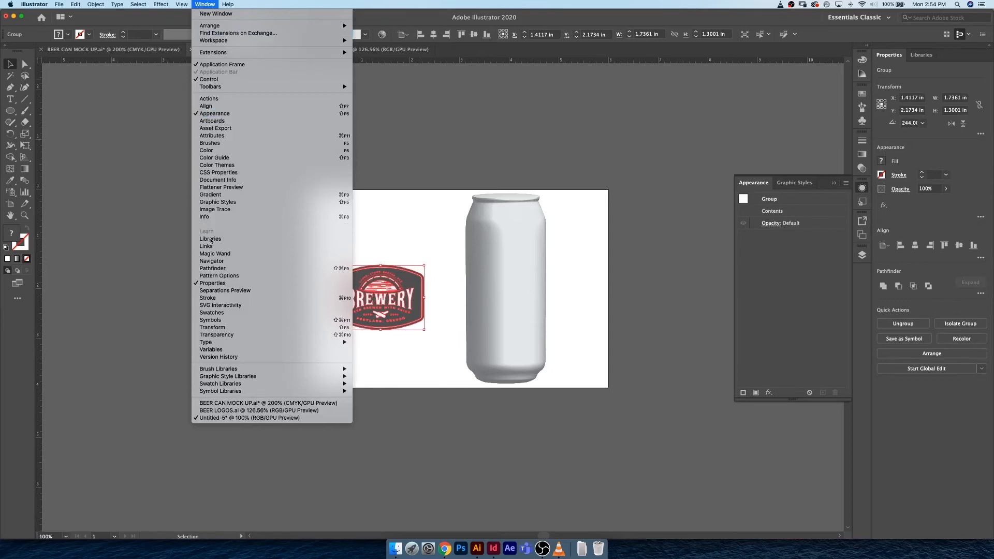
{"action": "left_click", "coordinate": [208, 320]}
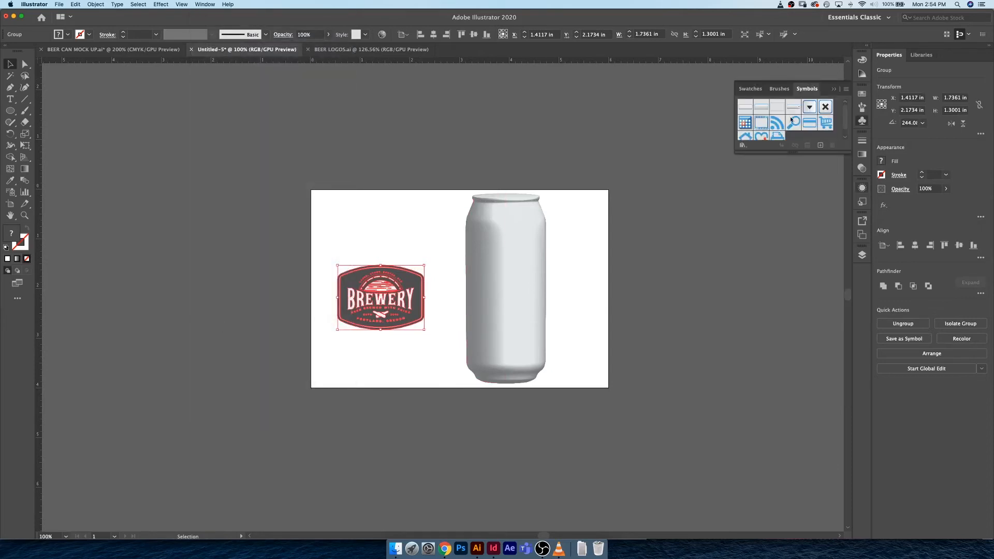
{"action": "mouse_move", "coordinate": [811, 86]}
{"action": "left_mouse_down"}
{"action": "mouse_move", "coordinate": [196, 169]}
{"action": "mouse_move", "coordinate": [134, 138]}
{"action": "left_mouse_up"}
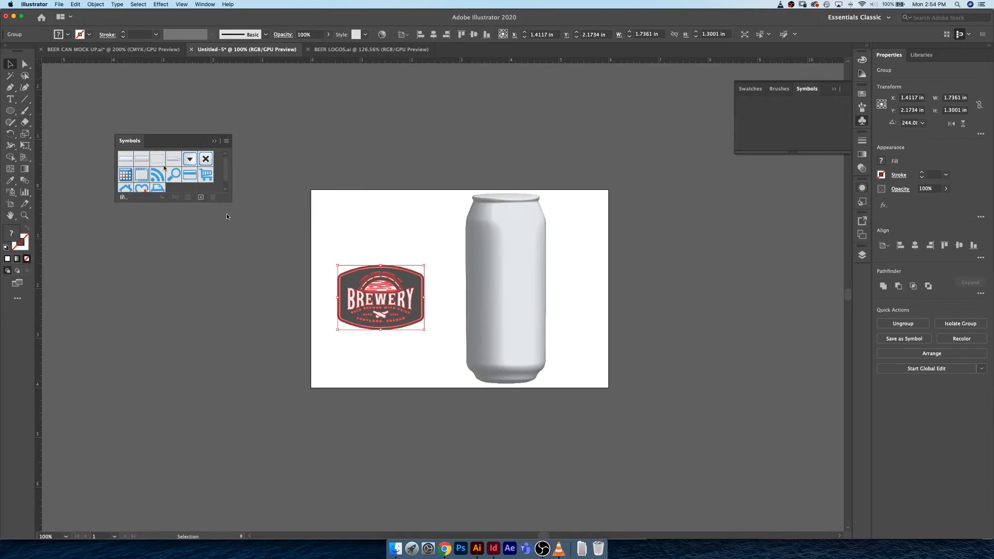
{"action": "left_click_drag", "start_coordinate": [177, 207], "coordinate": [172, 286]}
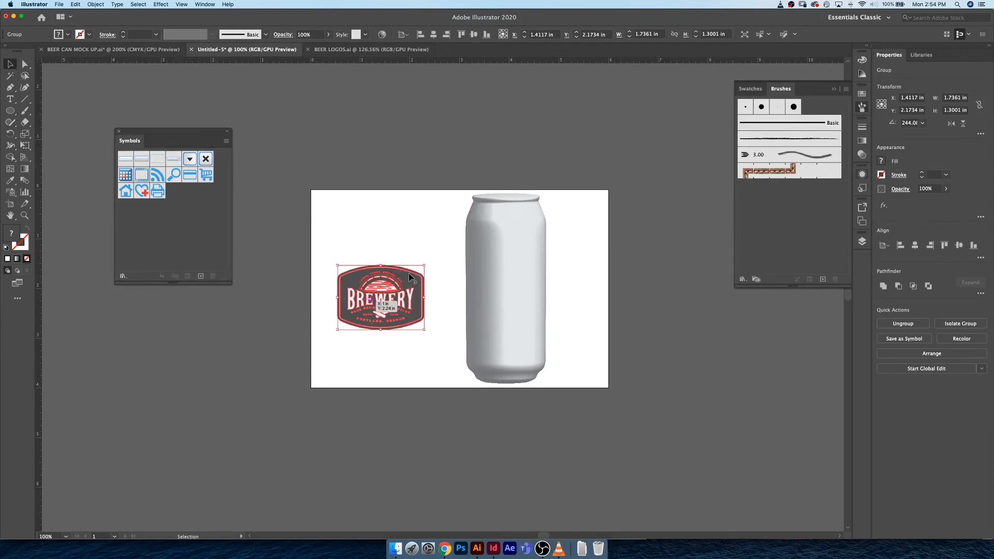
Save the selected logo as a dynamic symbol named BEER LOGO with the Graphic export type.
{"action": "left_click", "coordinate": [200, 277]}
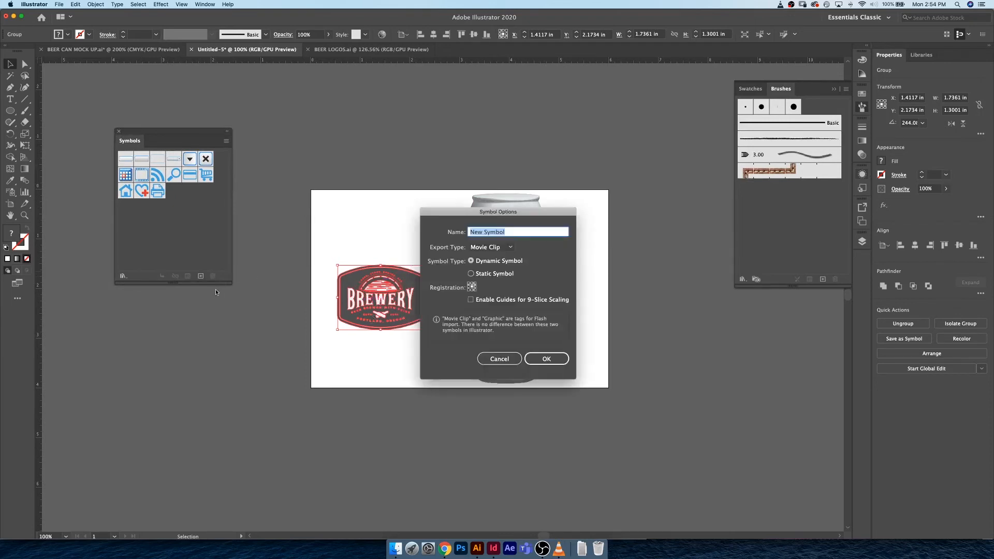
{"action": "type", "text": "BEER LOGO"}
{"action": "left_click", "coordinate": [503, 248]}
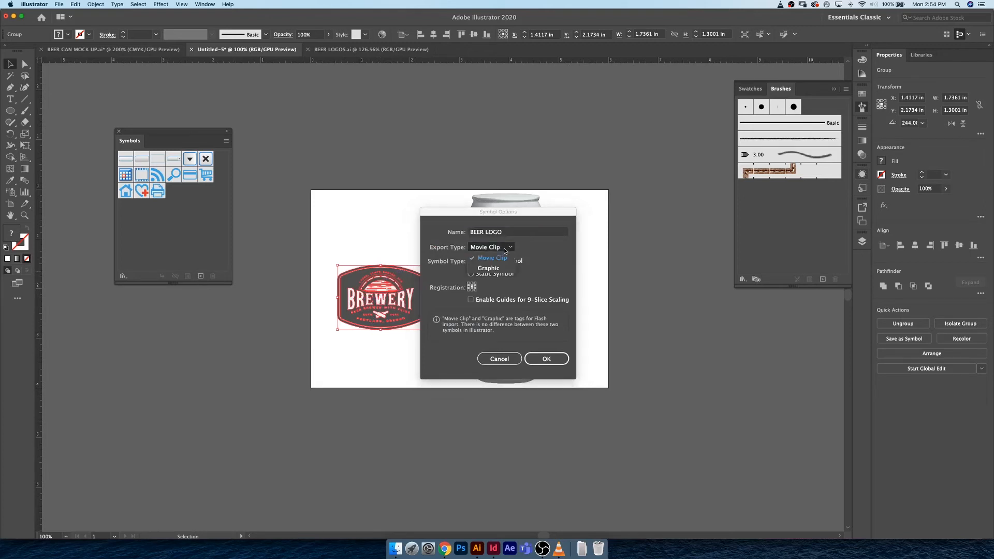
{"action": "left_click", "coordinate": [500, 268]}
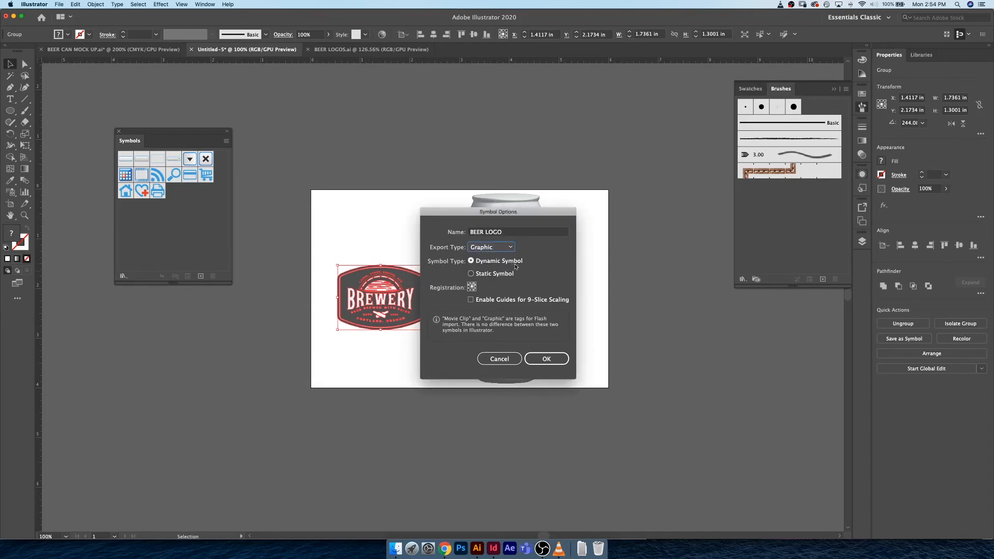
{"action": "left_click", "coordinate": [557, 358]}
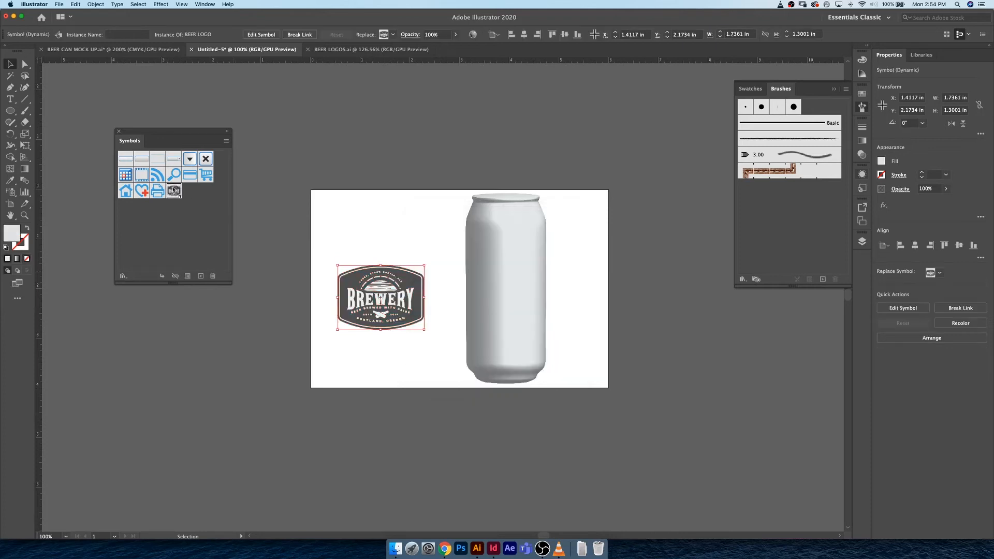
Open the Map Art settings of the 3D Revolve effect applied to the can.
{"action": "left_click", "coordinate": [505, 263]}
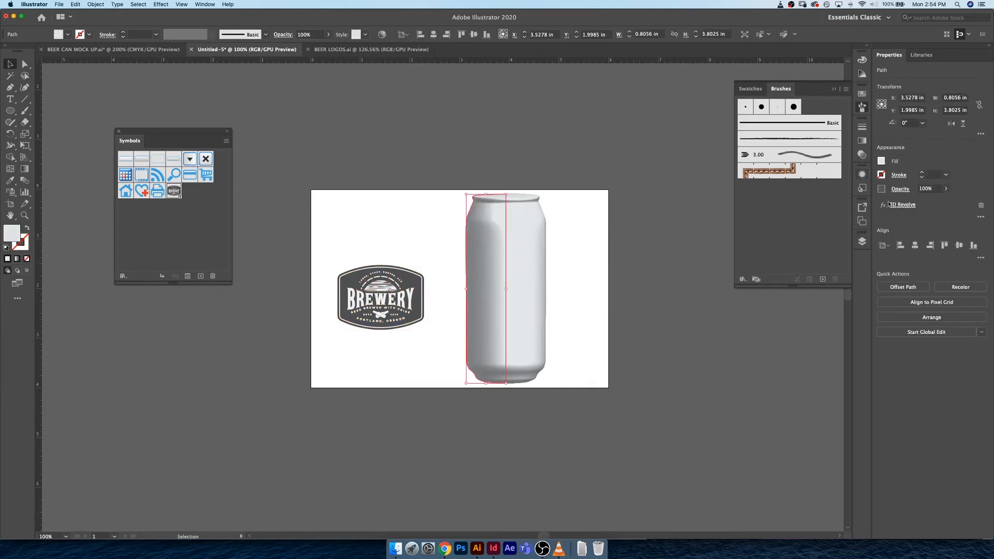
{"action": "left_click", "coordinate": [862, 175]}
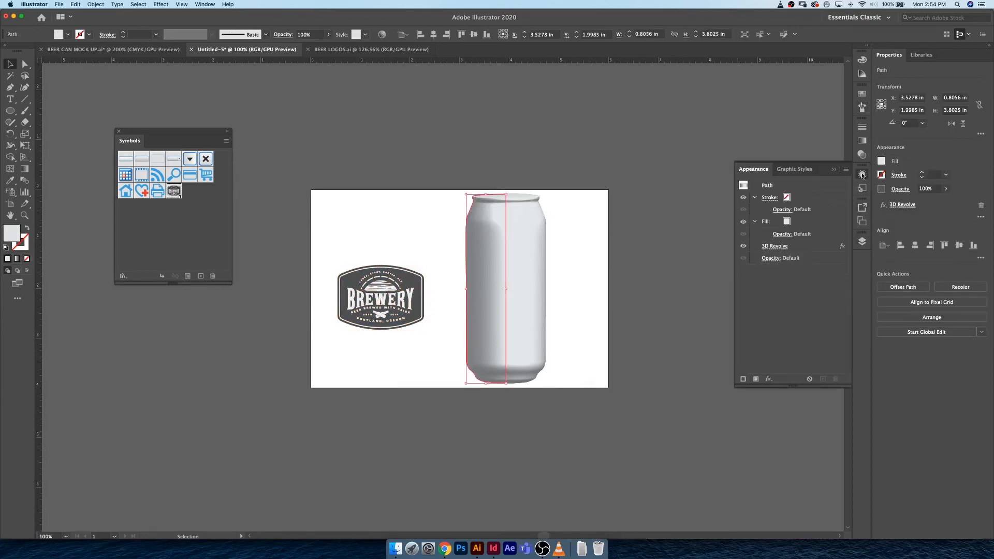
{"action": "left_click", "coordinate": [777, 247]}
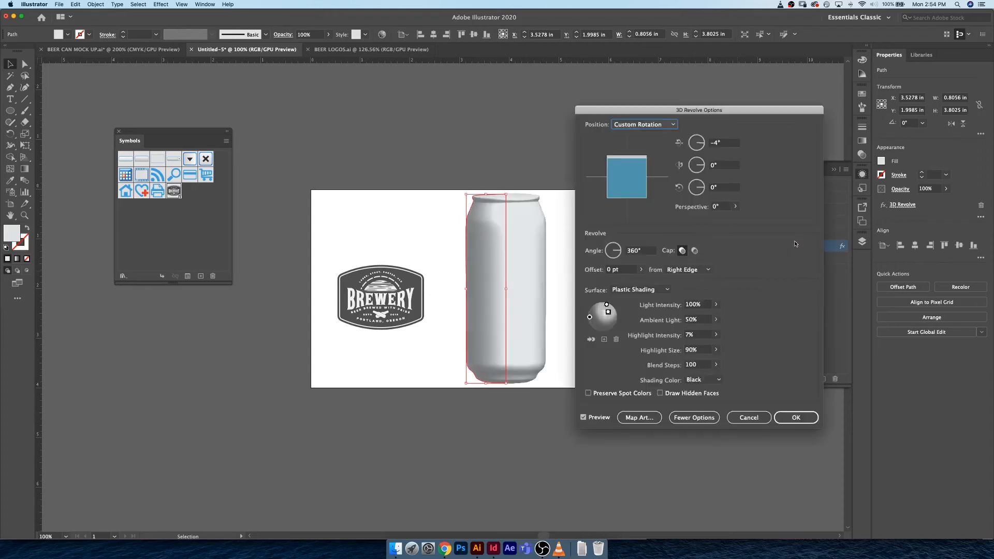
{"action": "left_click", "coordinate": [635, 422]}
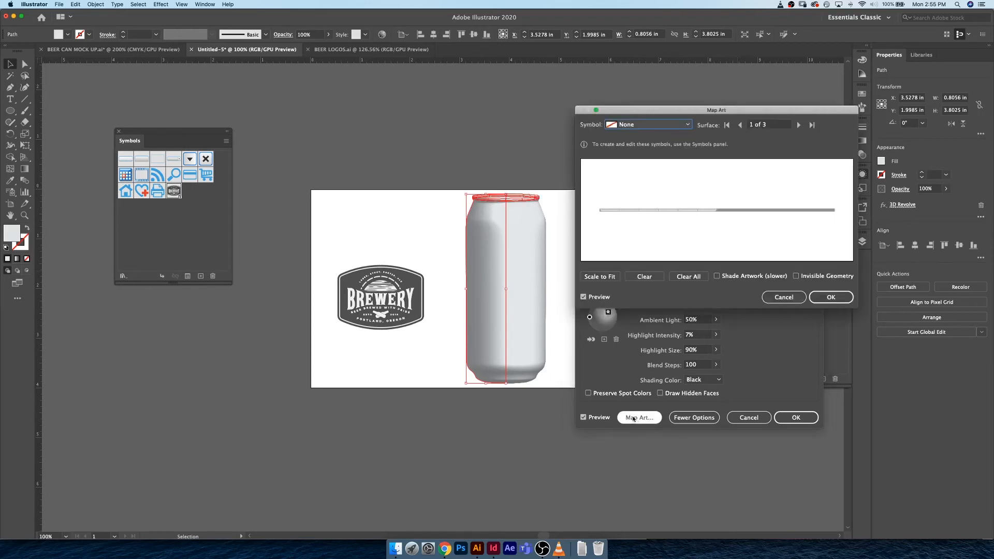
{"action": "mouse_move", "coordinate": [673, 109]}
{"action": "left_mouse_down"}
{"action": "mouse_move", "coordinate": [668, 121]}
{"action": "mouse_move", "coordinate": [671, 108]}
{"action": "left_mouse_up"}
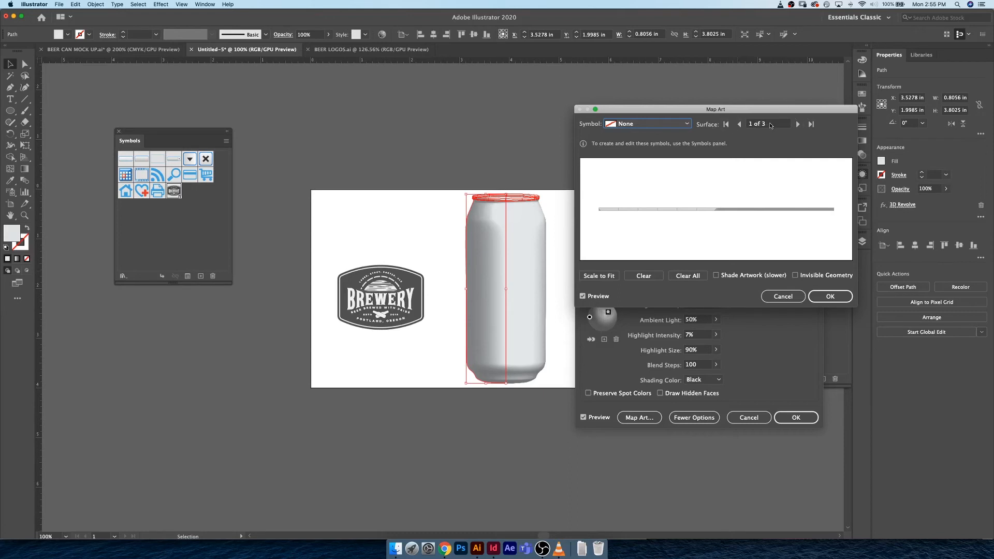
Step through the can's mappable surfaces and choose the main body, surface 2 of 3.
{"action": "left_click", "coordinate": [799, 124]}
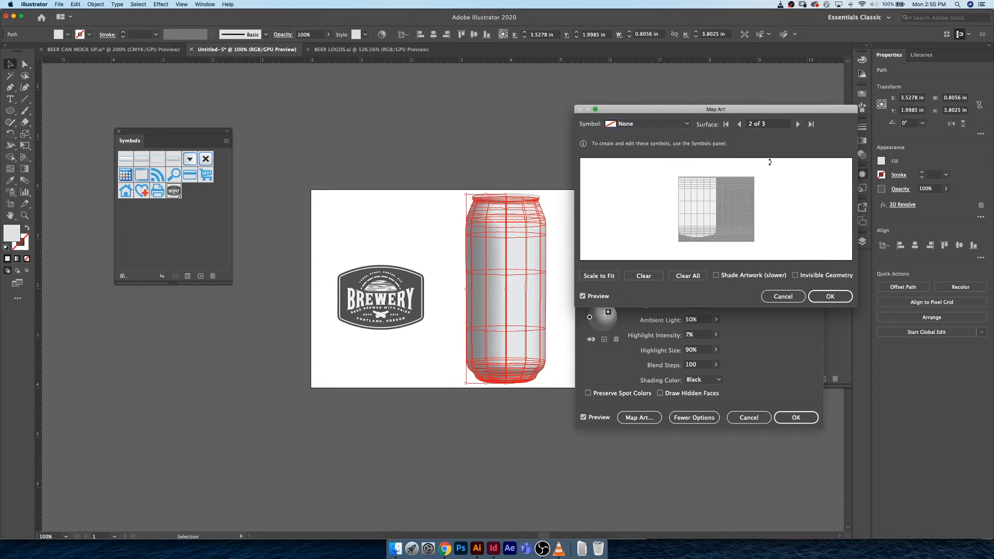
{"action": "left_click", "coordinate": [798, 125]}
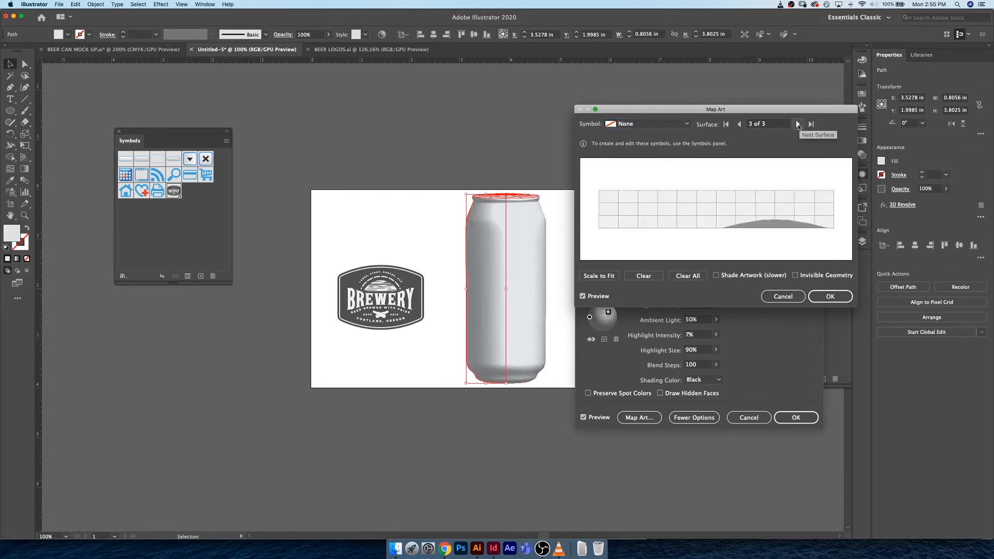
{"action": "left_click", "coordinate": [739, 124]}
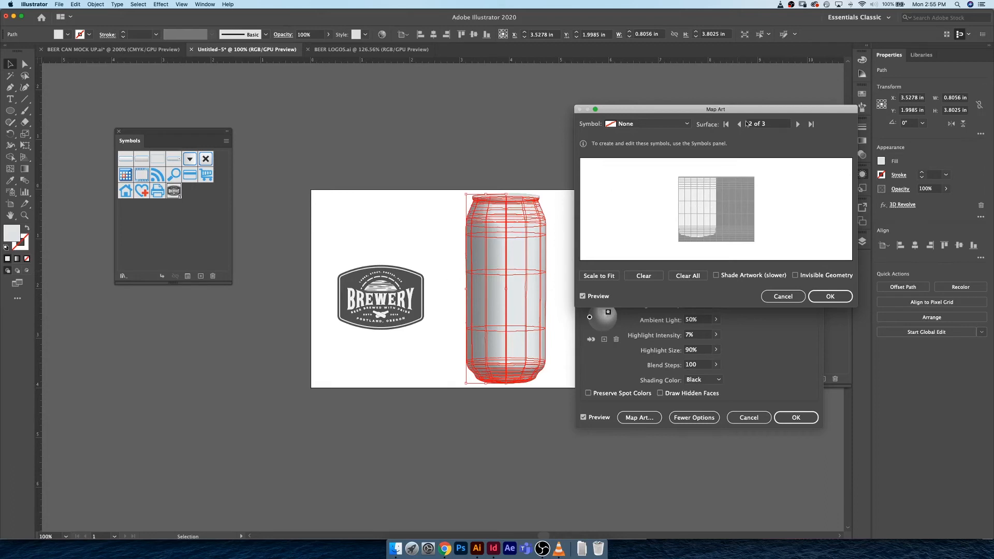
{"action": "left_click", "coordinate": [739, 124]}
{"action": "left_click", "coordinate": [798, 124]}
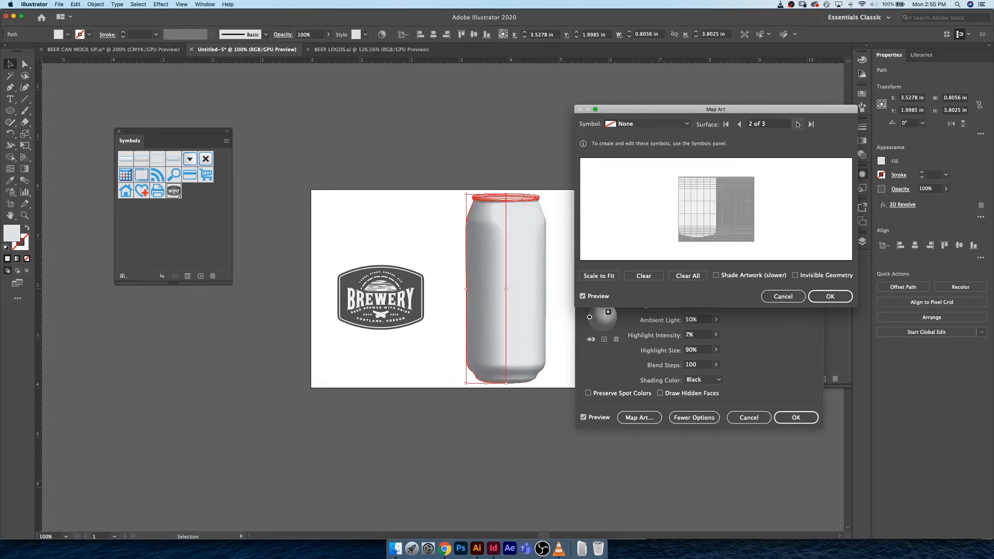
{"action": "left_click", "coordinate": [798, 124]}
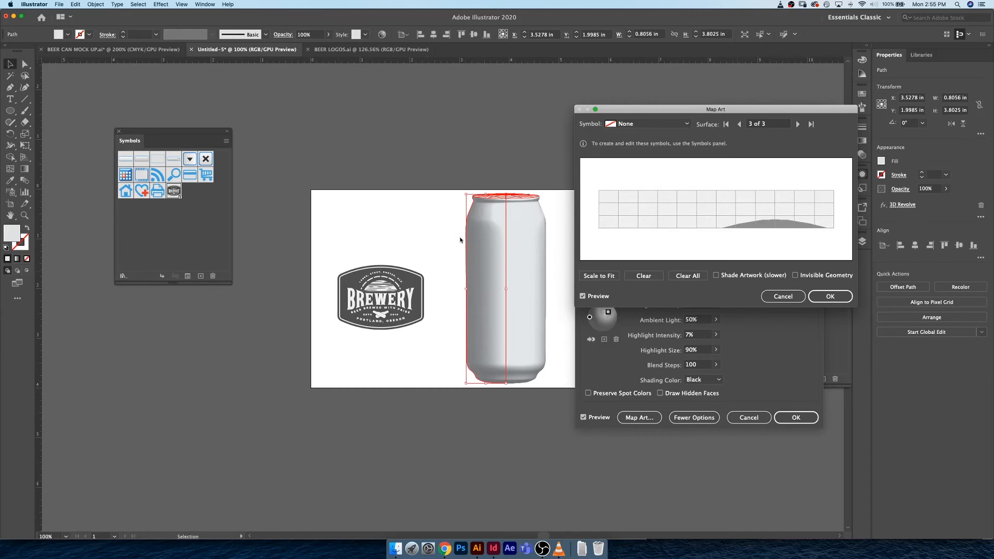
{"action": "left_click", "coordinate": [740, 124]}
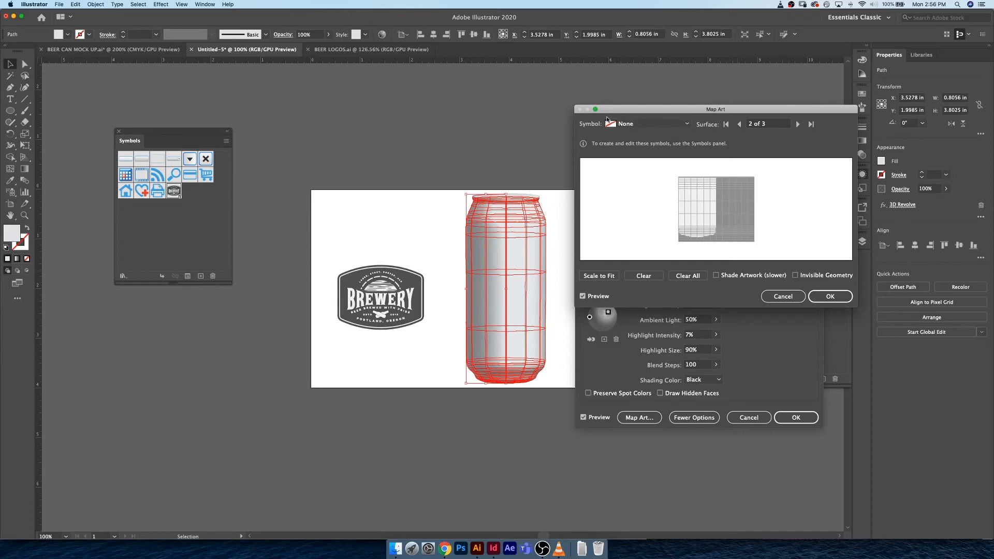
Try mapping the BEER LOGO symbol onto the can body, placing it on the visible light half and nudging it upward.
{"action": "left_click", "coordinate": [663, 124]}
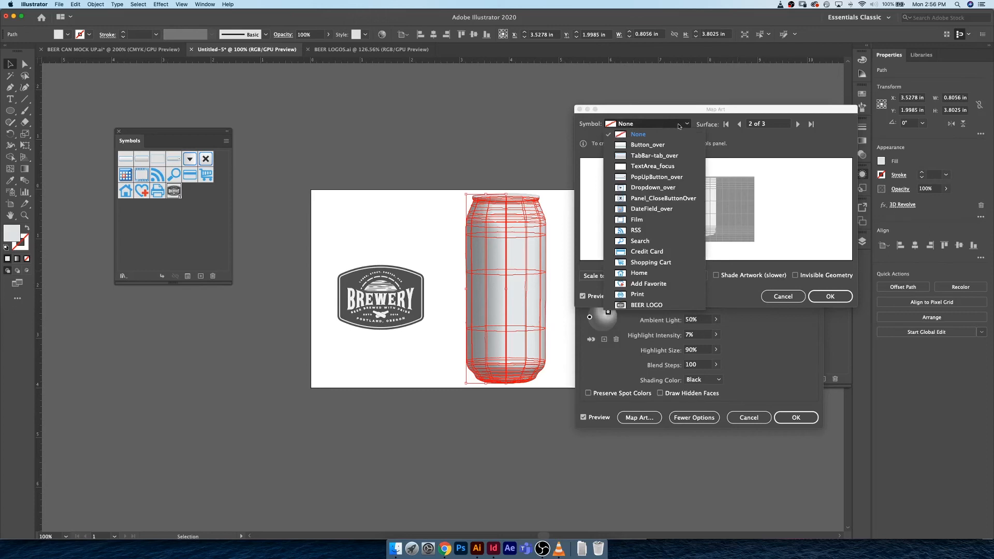
{"action": "left_click", "coordinate": [666, 125]}
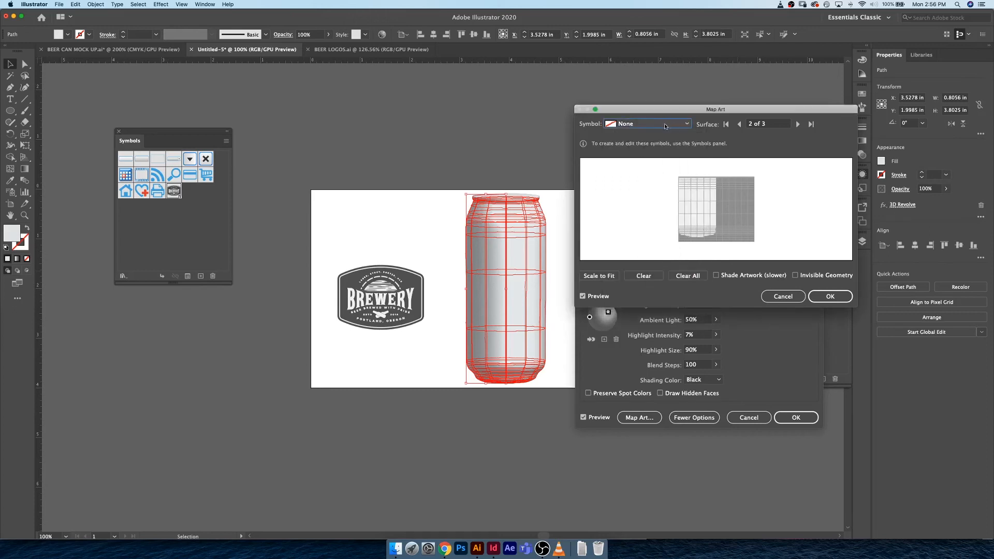
{"action": "left_click", "coordinate": [623, 125]}
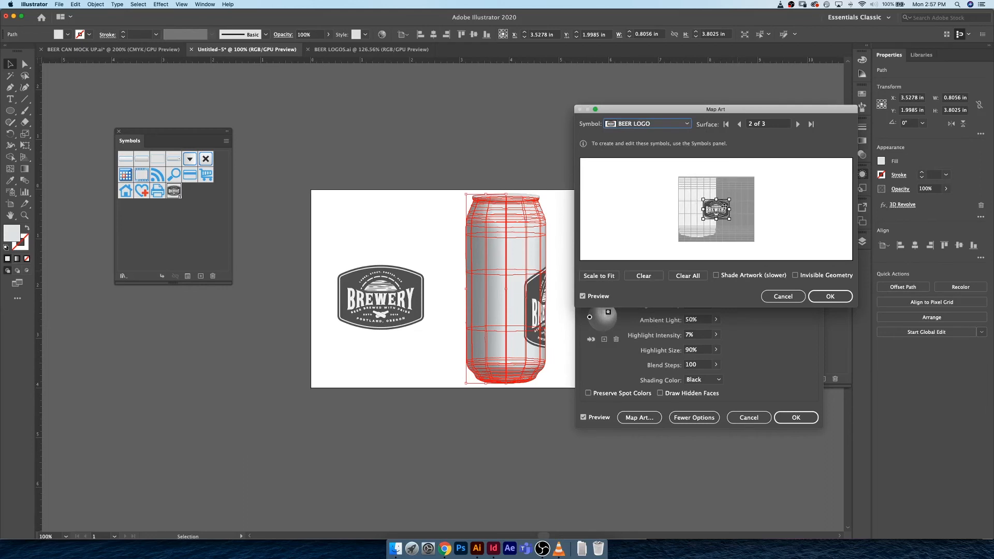
{"action": "left_click_drag", "start_coordinate": [724, 205], "coordinate": [704, 205]}
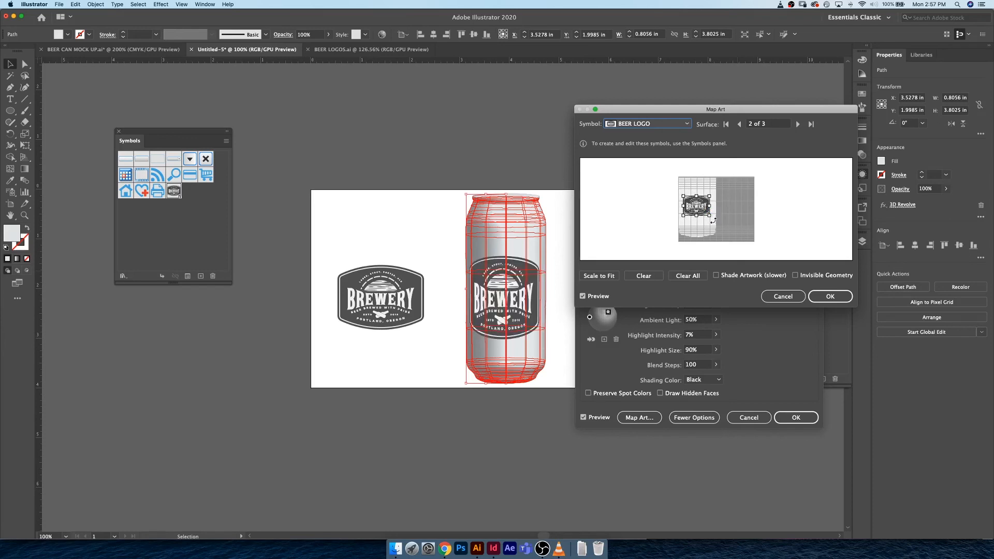
{"action": "left_click_drag", "start_coordinate": [704, 206], "coordinate": [705, 206]}
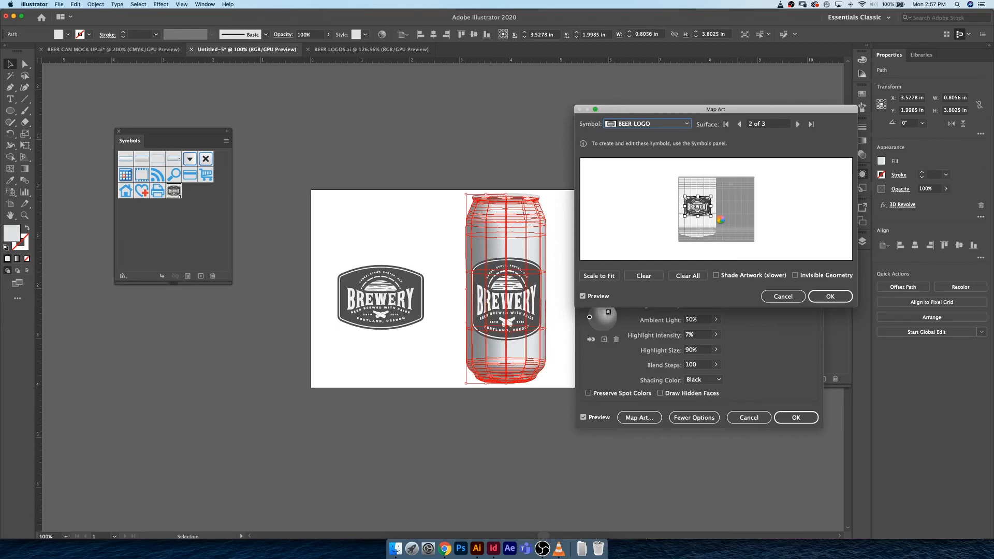
{"action": "key", "text": "Up"}
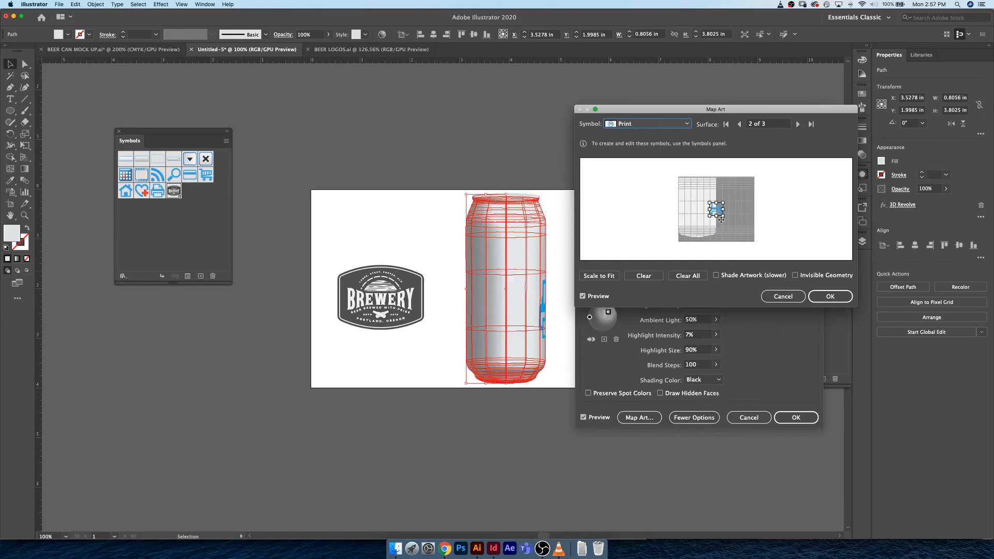
{"action": "key", "text": "Up"}
Map the BEER LOGO symbol onto surface 2 of 3, placed on the light half of the grid with its height reduced.
{"action": "left_click", "coordinate": [655, 124]}
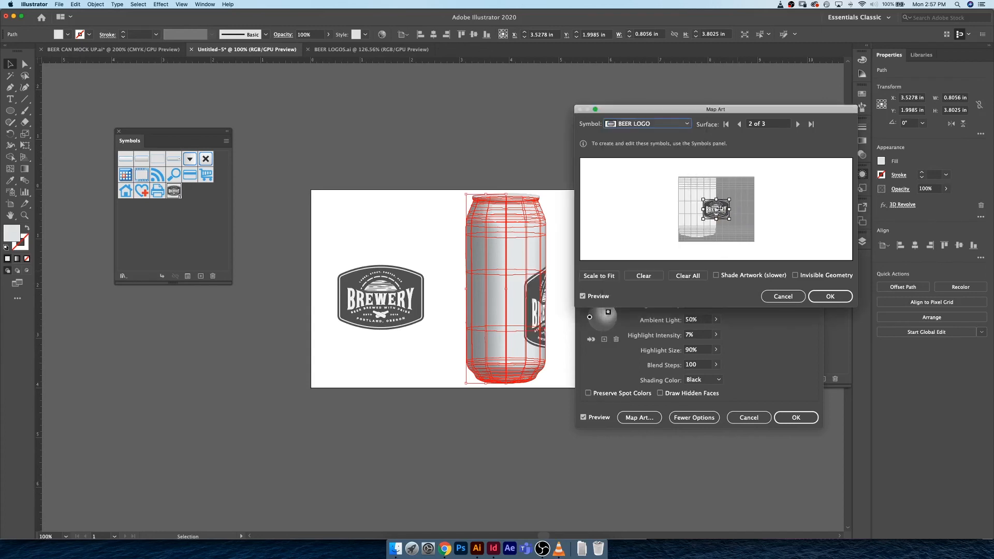
{"action": "left_click_drag", "start_coordinate": [721, 206], "coordinate": [699, 208]}
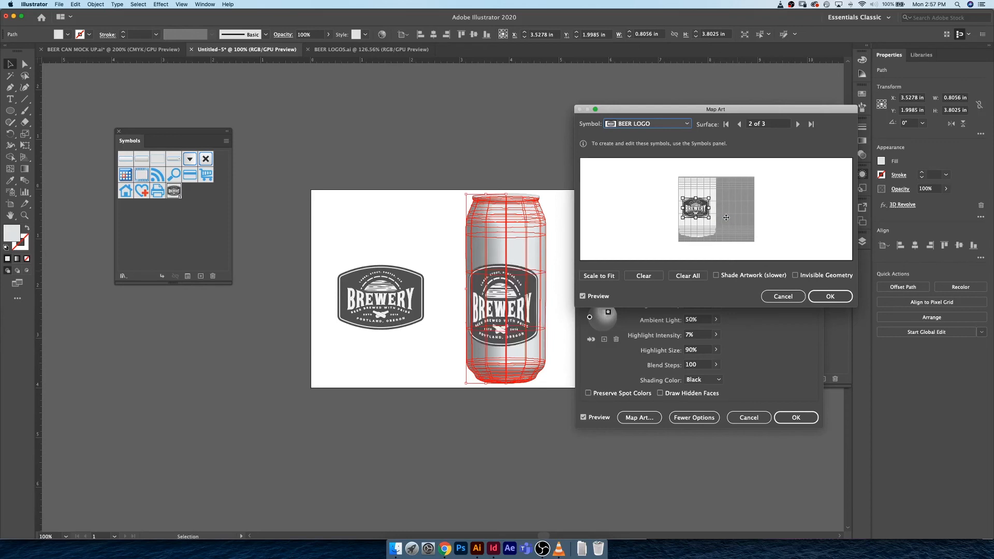
{"action": "left_click_drag", "start_coordinate": [709, 220], "coordinate": [710, 214]}
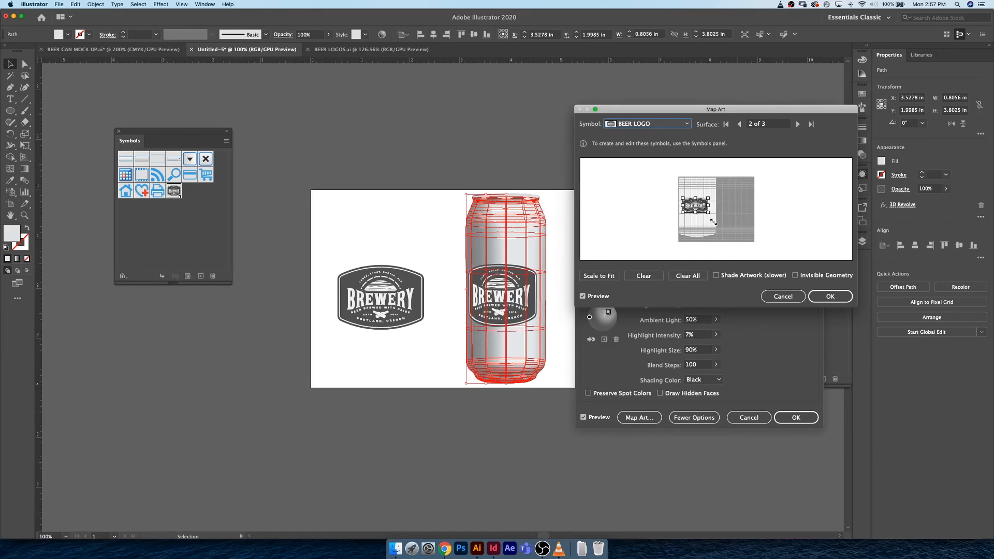
Fine-tune the mapped logo's position so it sits horizontally centred on the can front, slightly above its earlier height.
{"action": "left_click_drag", "start_coordinate": [700, 204], "coordinate": [703, 204]}
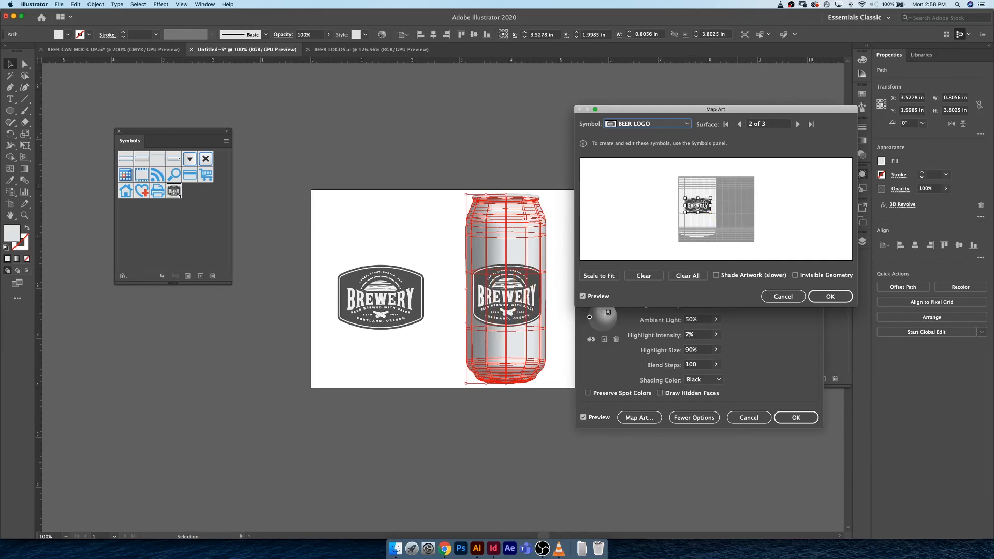
{"action": "left_click_drag", "start_coordinate": [704, 206], "coordinate": [704, 203]}
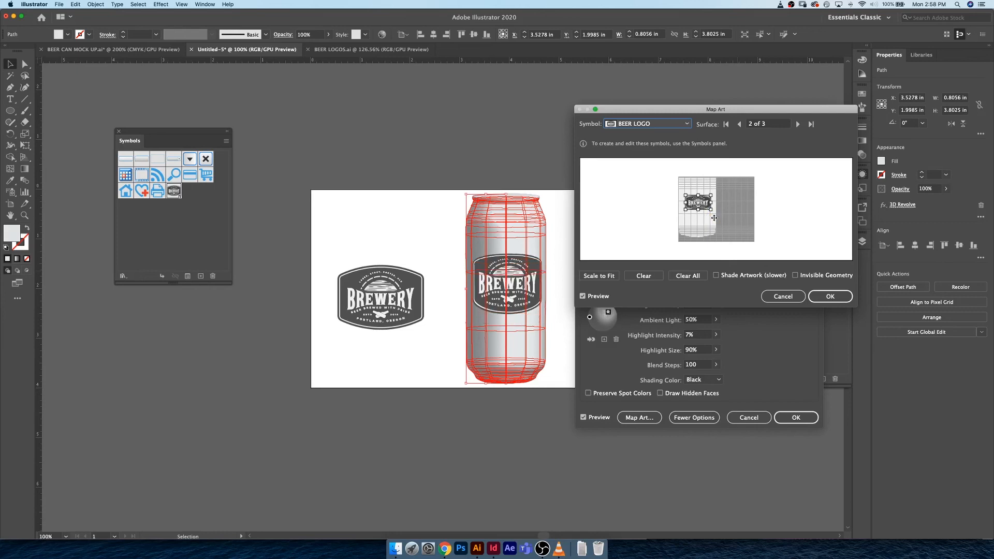
{"action": "left_click_drag", "start_coordinate": [705, 203], "coordinate": [705, 204]}
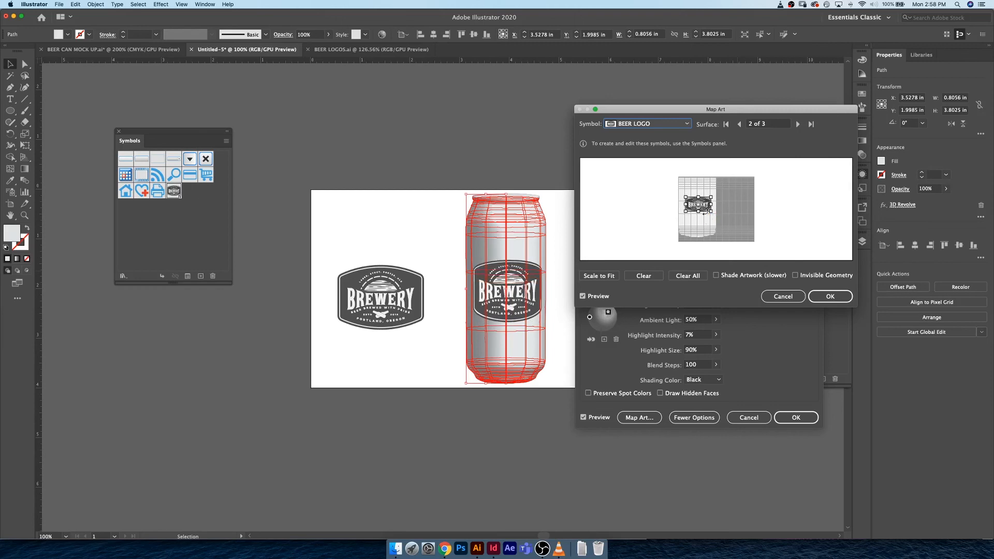
{"action": "left_click_drag", "start_coordinate": [705, 206], "coordinate": [704, 206]}
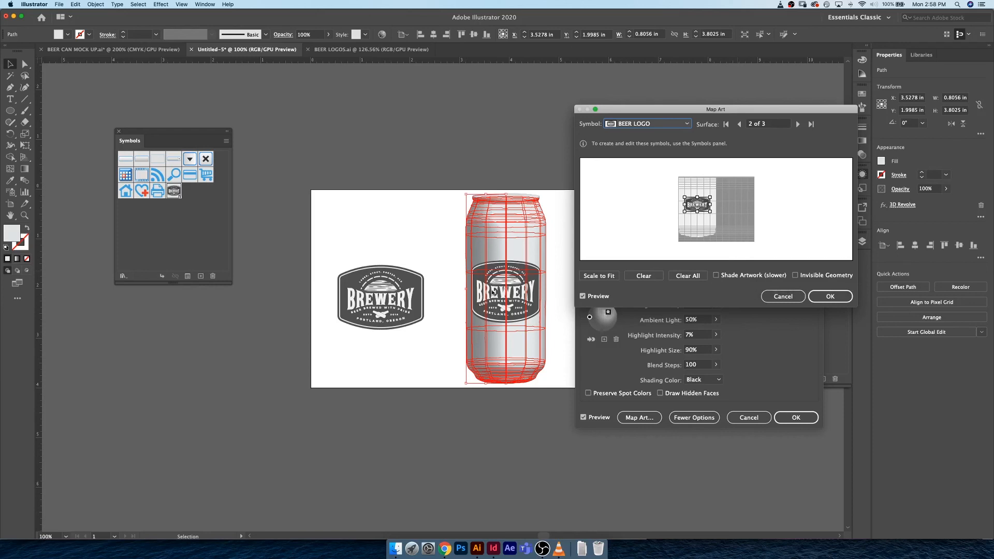
Turn on Shade Artwork for the mapped logo, apply the 3D Revolve changes, and deselect the can to check the result.
{"action": "left_click", "coordinate": [716, 276]}
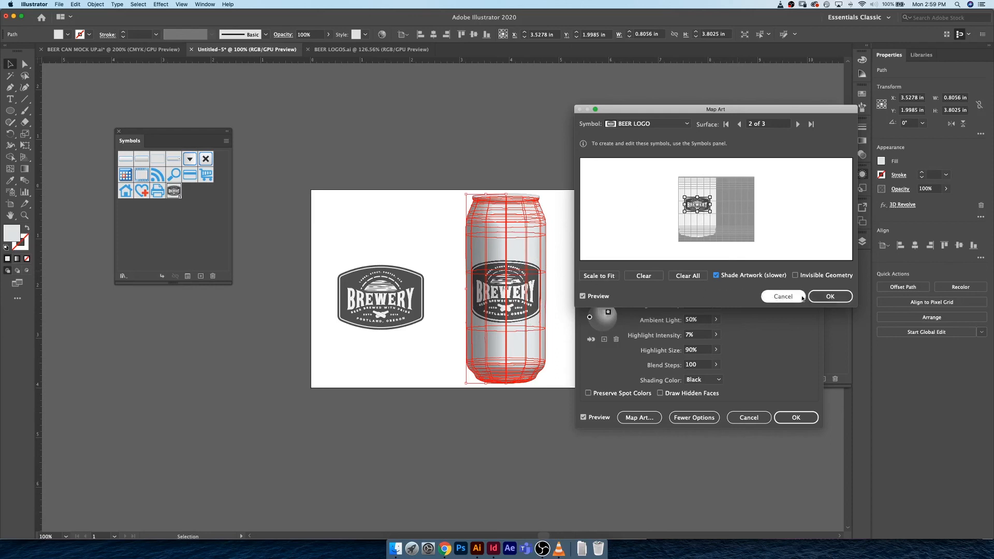
{"action": "left_click", "coordinate": [831, 297]}
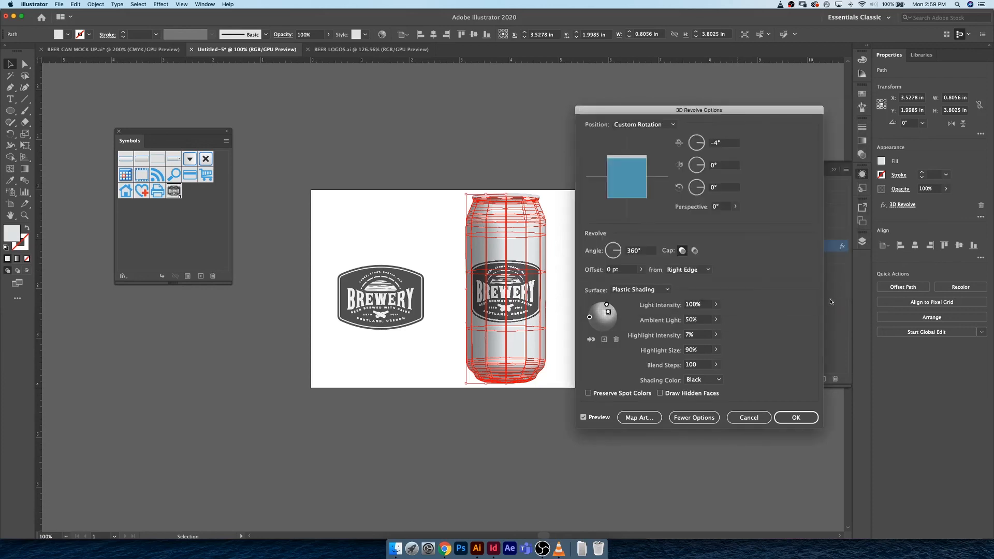
{"action": "left_click", "coordinate": [795, 418]}
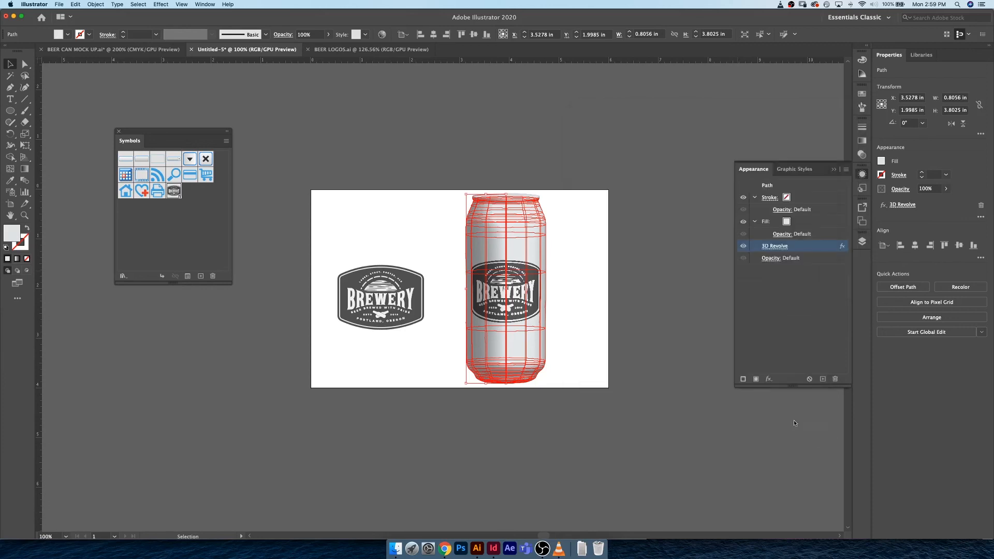
{"action": "left_click", "coordinate": [648, 321]}
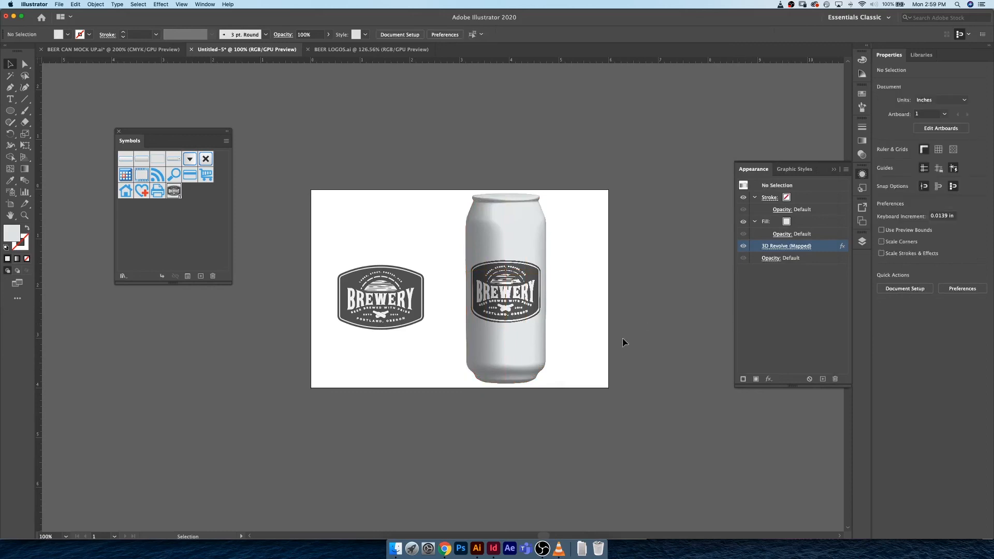
{"action": "key", "text": "super+equal"}
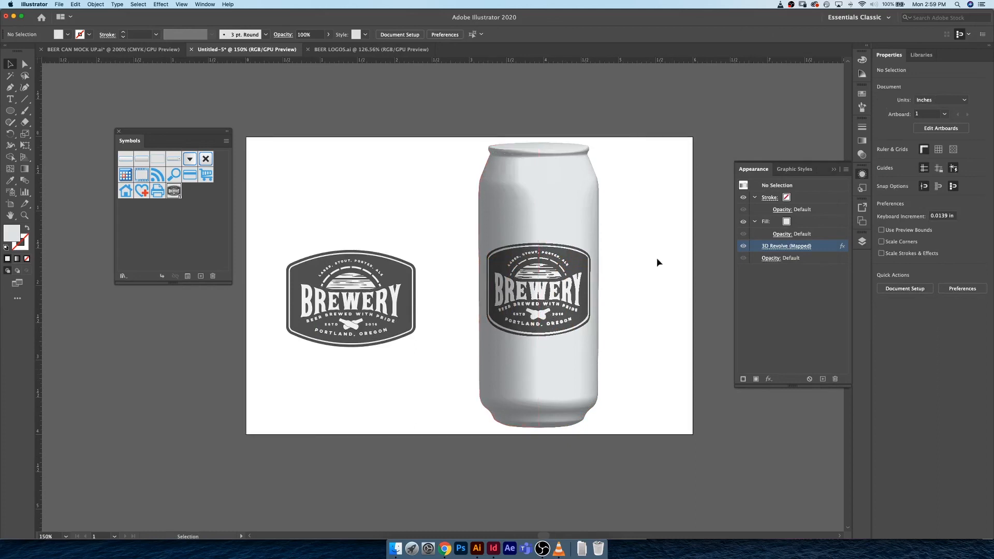
{"action": "key", "text": "super+minus"}
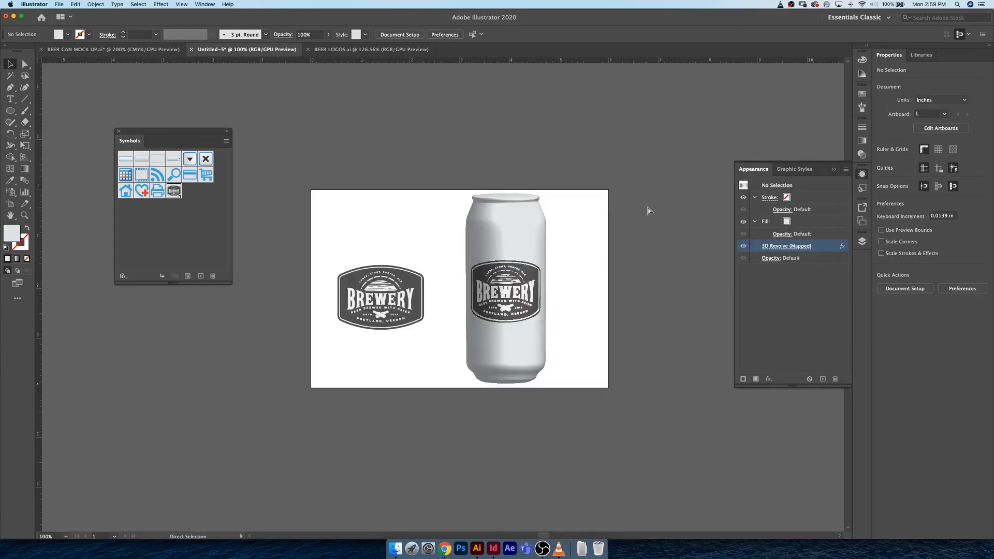
Reopen the 3D Revolve (Mapped) options with nothing selected and review them beside the can.
{"action": "left_click", "coordinate": [782, 247]}
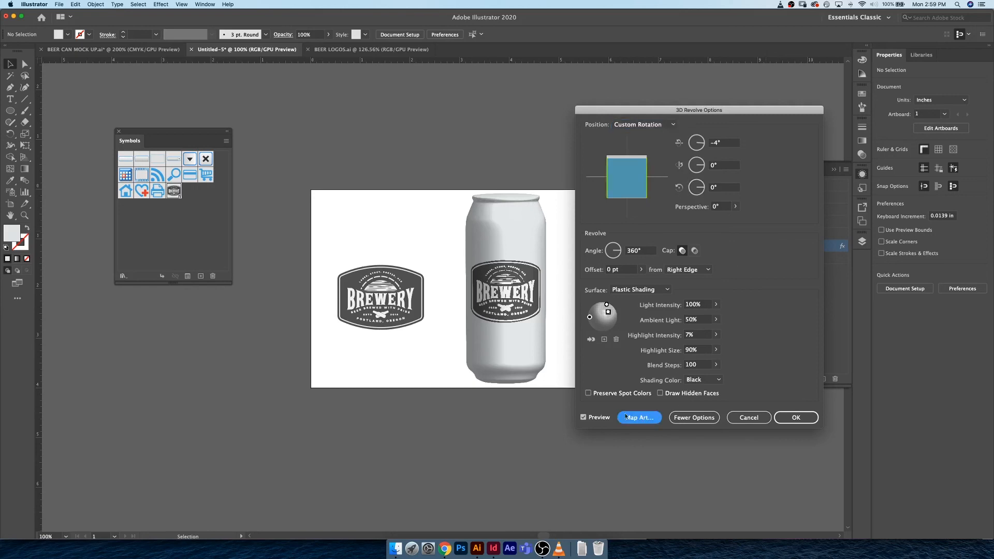
{"action": "left_click", "coordinate": [640, 417]}
{"action": "left_click", "coordinate": [640, 418]}
{"action": "left_click_drag", "start_coordinate": [687, 110], "coordinate": [733, 72]}
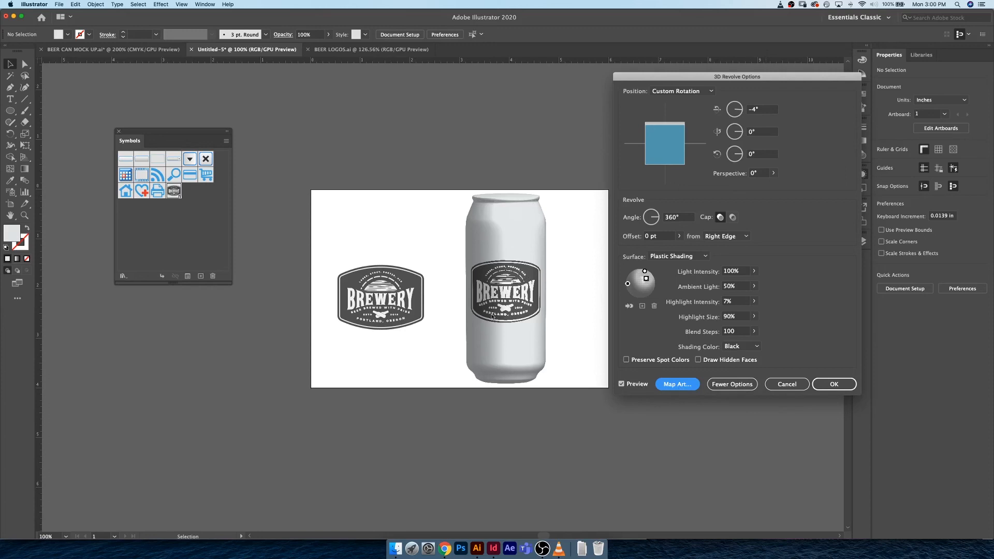
{"action": "left_click", "coordinate": [834, 384]}
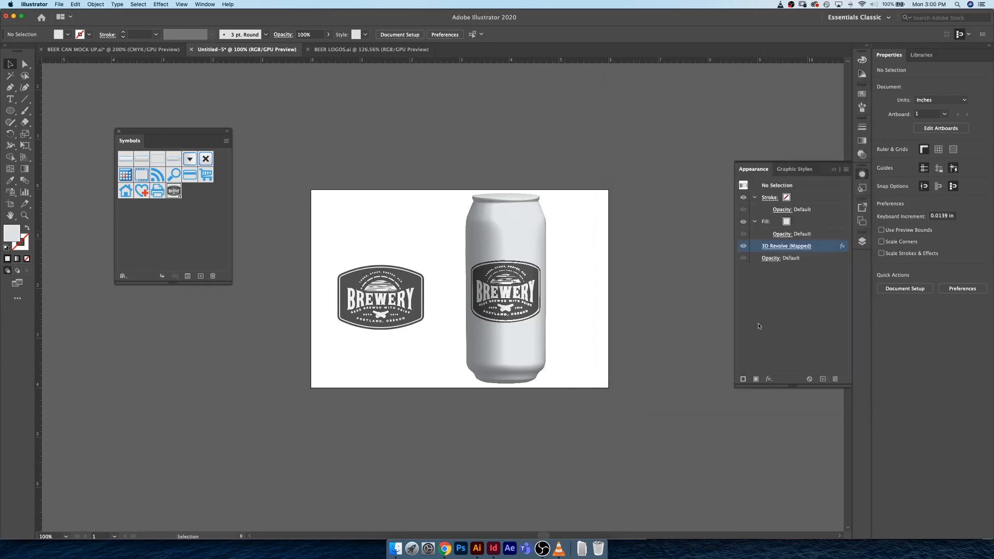